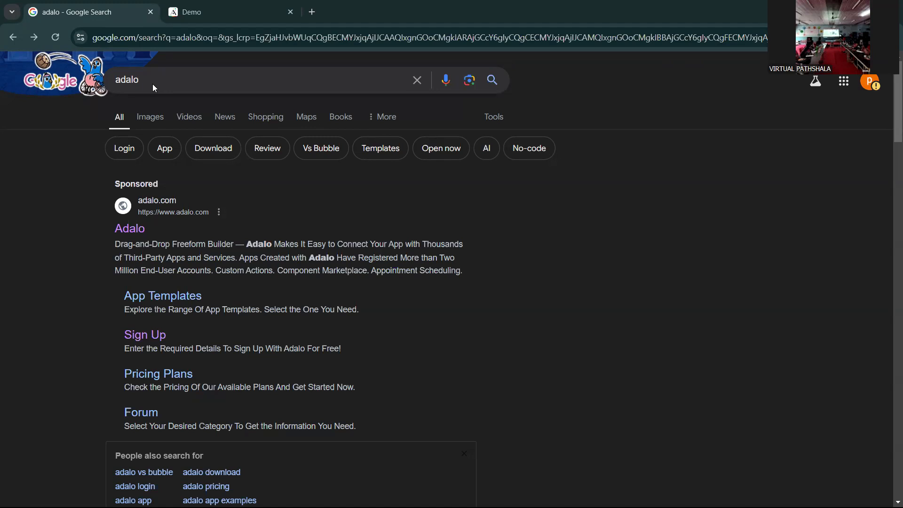
- Open adalo.com from the sponsored Adalo result in the Google results for 'adalo'
left_click(154, 88)
left_click(60, 147)
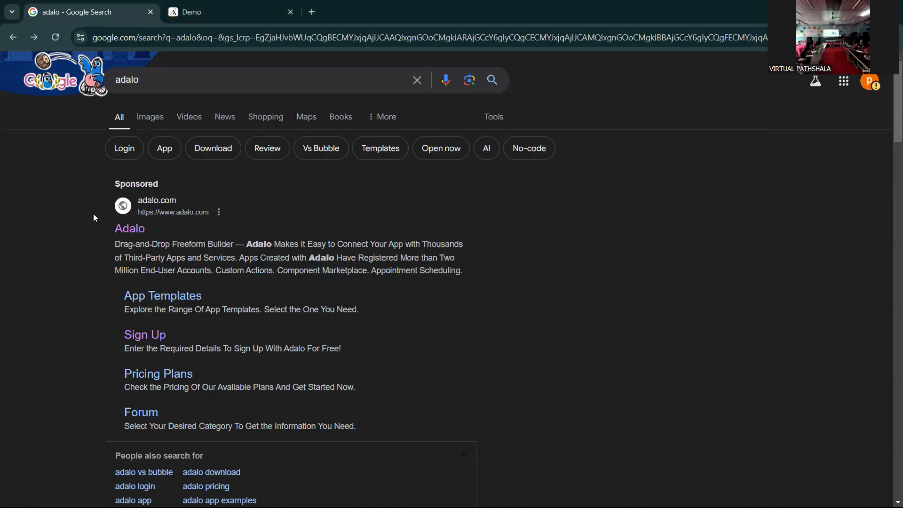
left_click(138, 232)
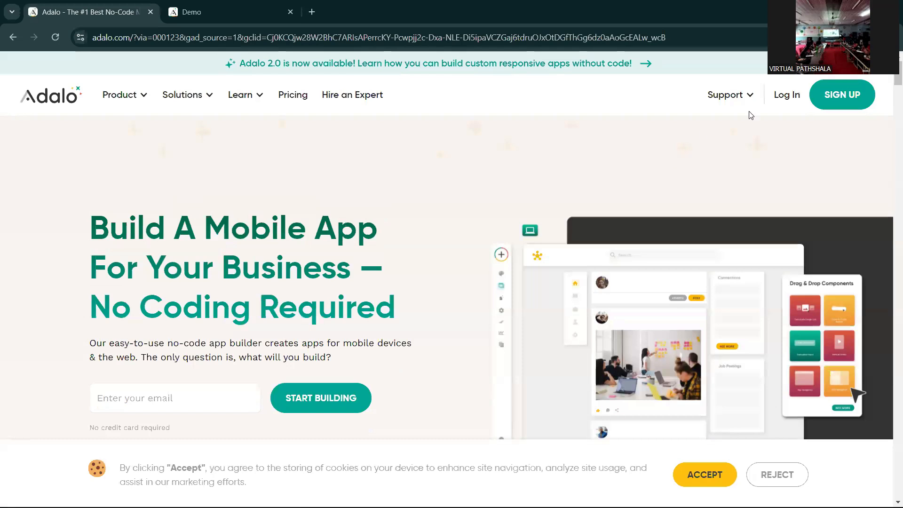
- Try the Adalo sign-up form, then log in from the homepage to reach the Demo app editor
left_click(836, 109)
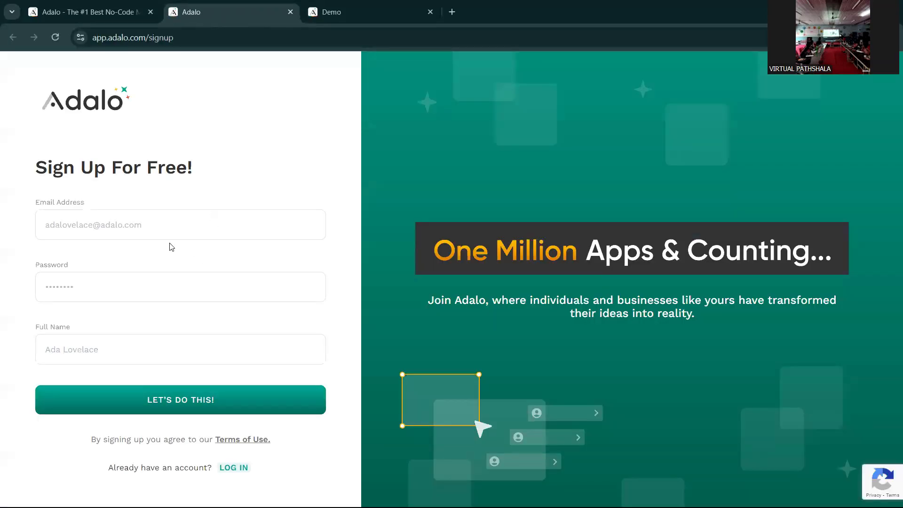
left_click(156, 225)
key("Tab")
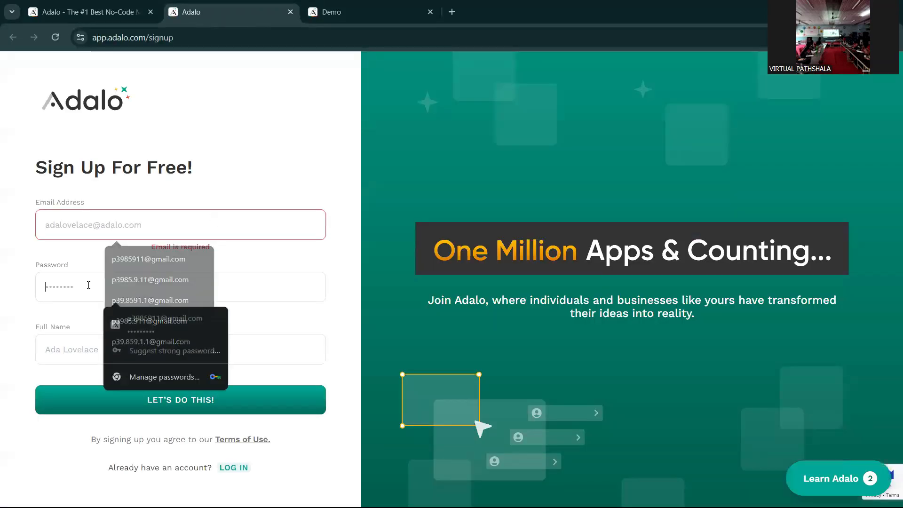
left_click(68, 356)
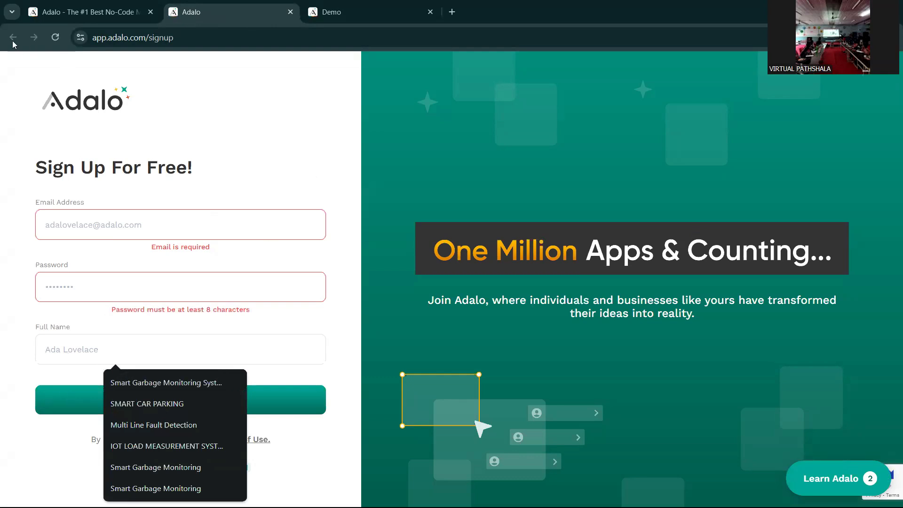
left_click(120, 13)
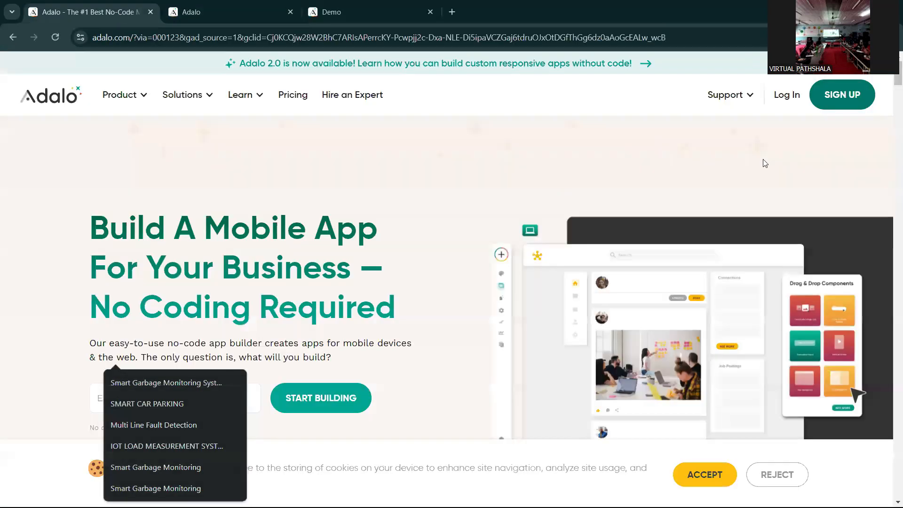
left_click(791, 97)
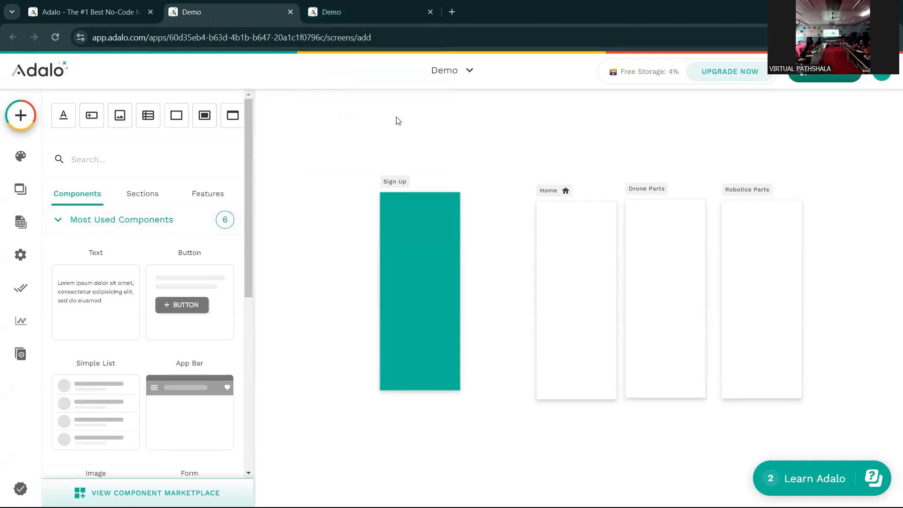
- Start a new Mobile Only app from the Blank Mobile First template
left_click(452, 75)
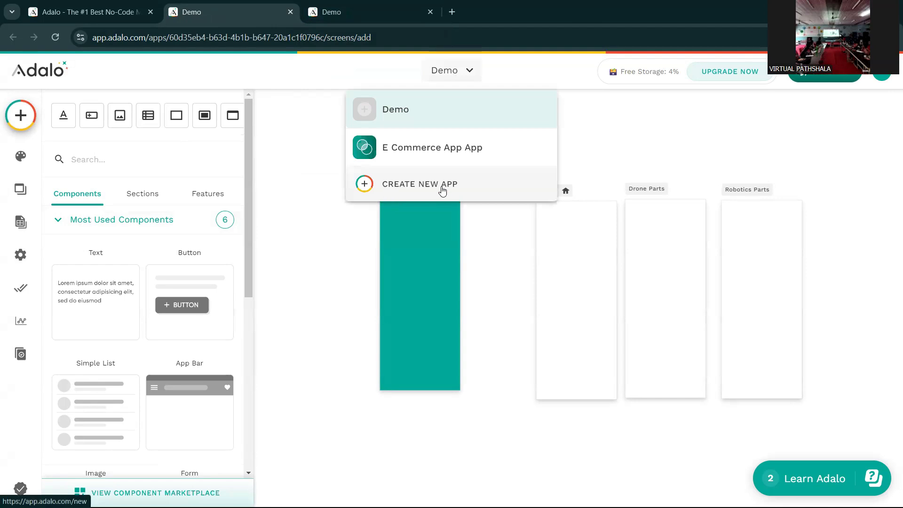
left_click(441, 189)
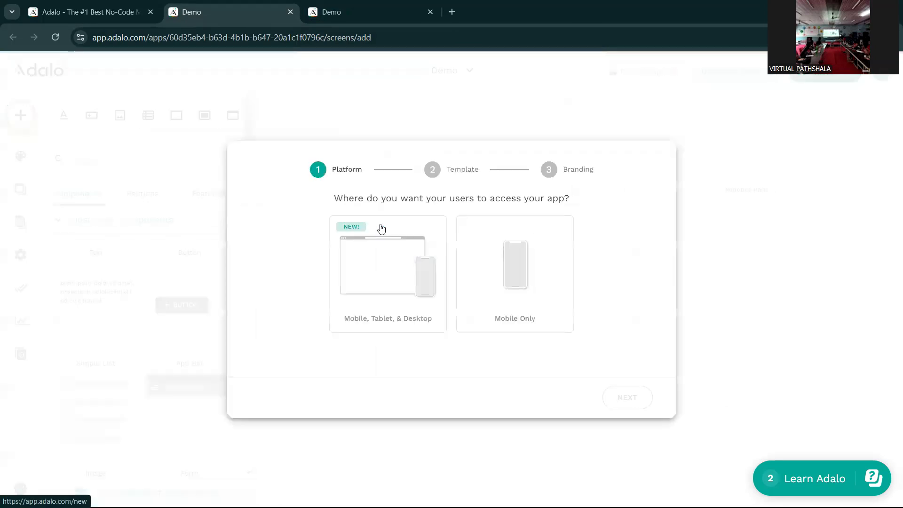
left_click(505, 256)
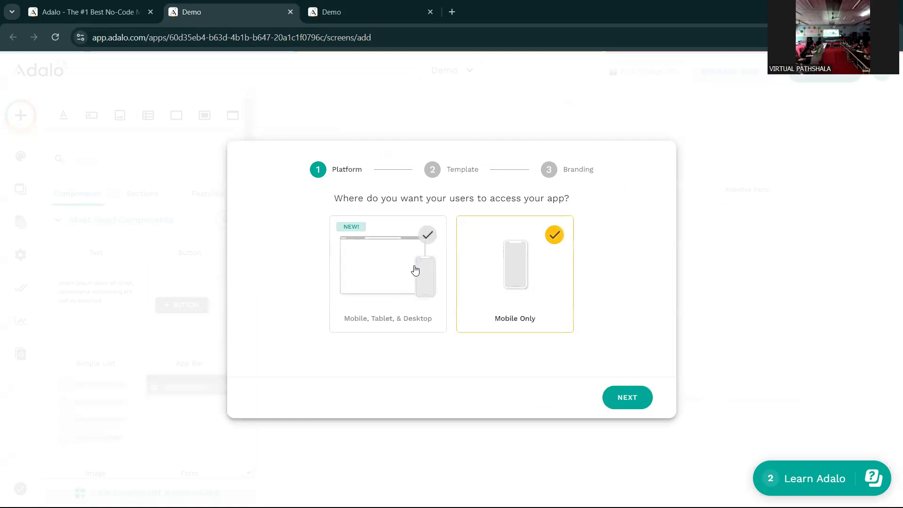
left_click(627, 398)
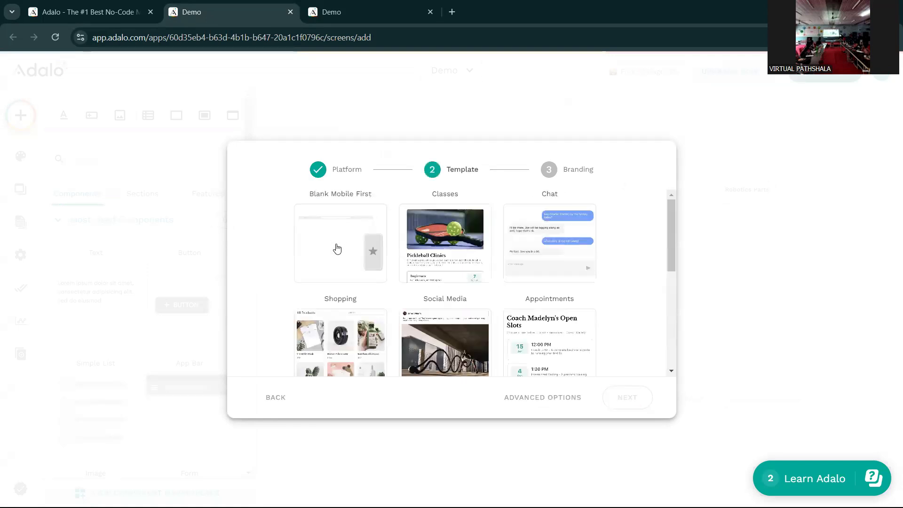
left_click(337, 248)
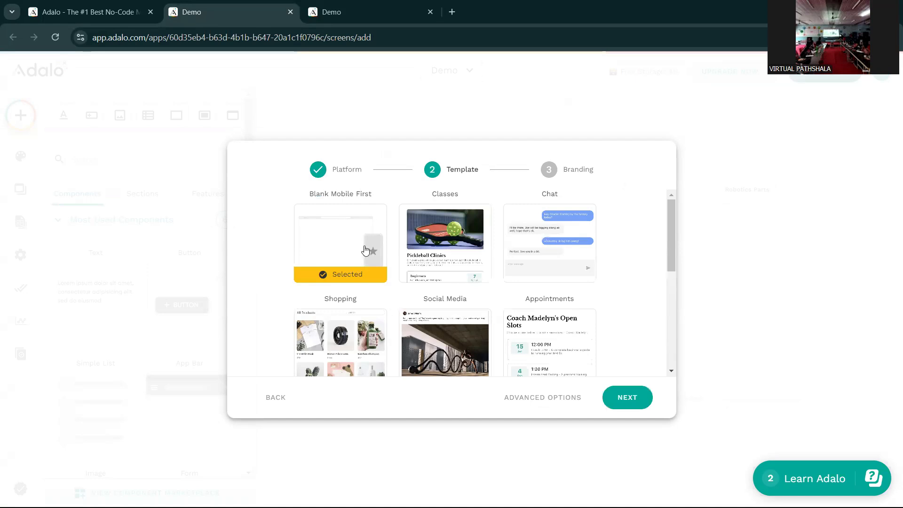
left_click(626, 398)
- Name the app 'Test', set its audience to 'Mostly me', and create it
left_click(395, 220)
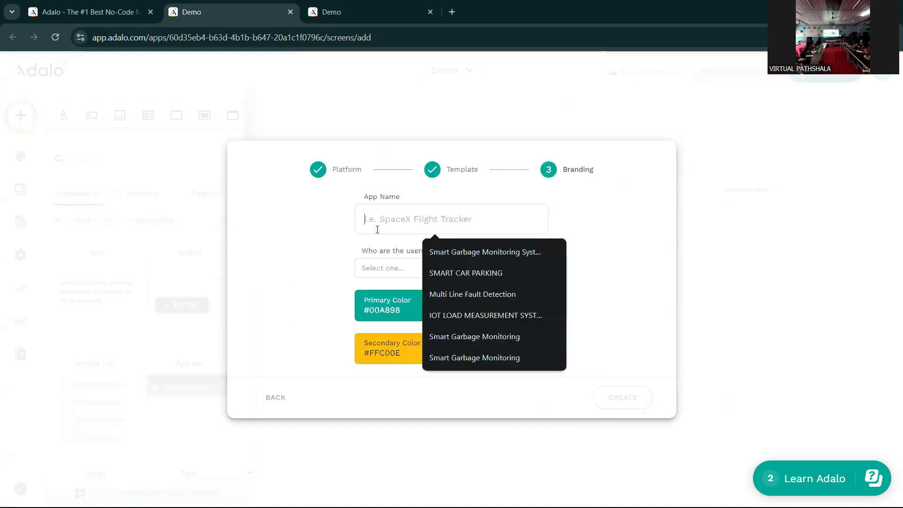
left_click(391, 213)
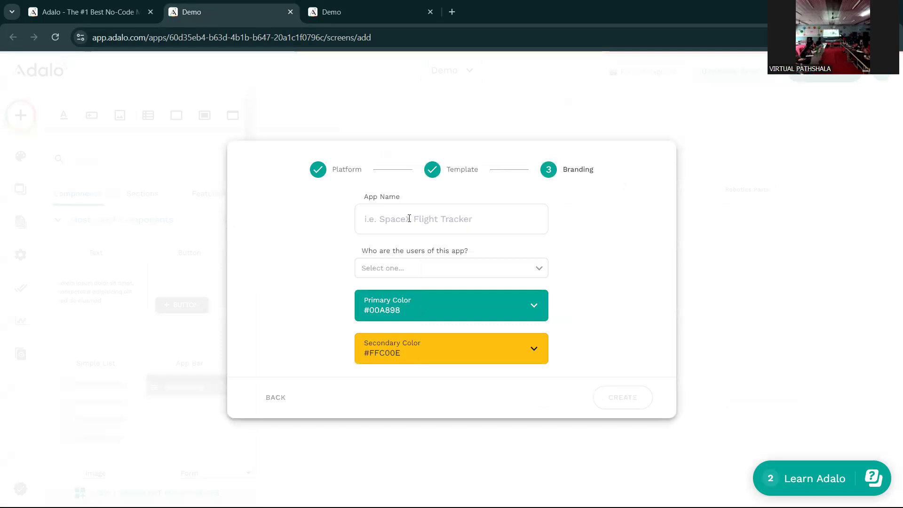
left_click(402, 214)
type("T")
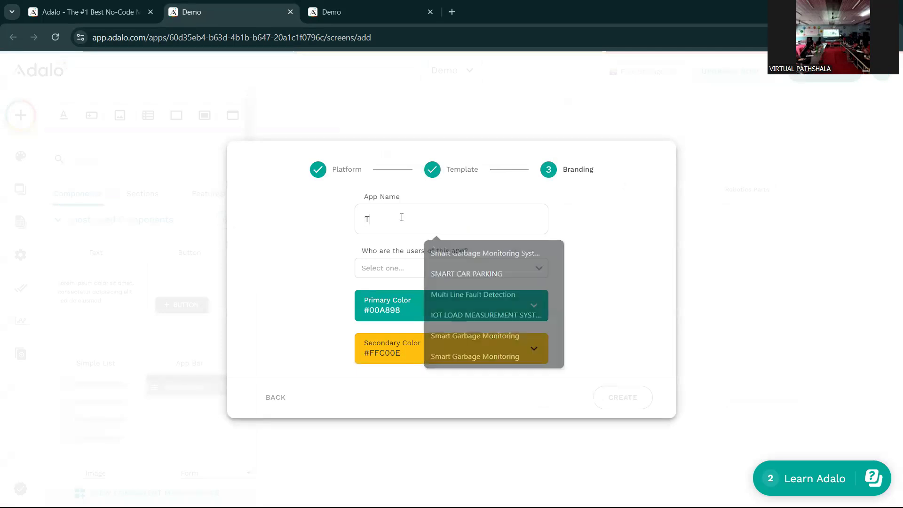
type("est")
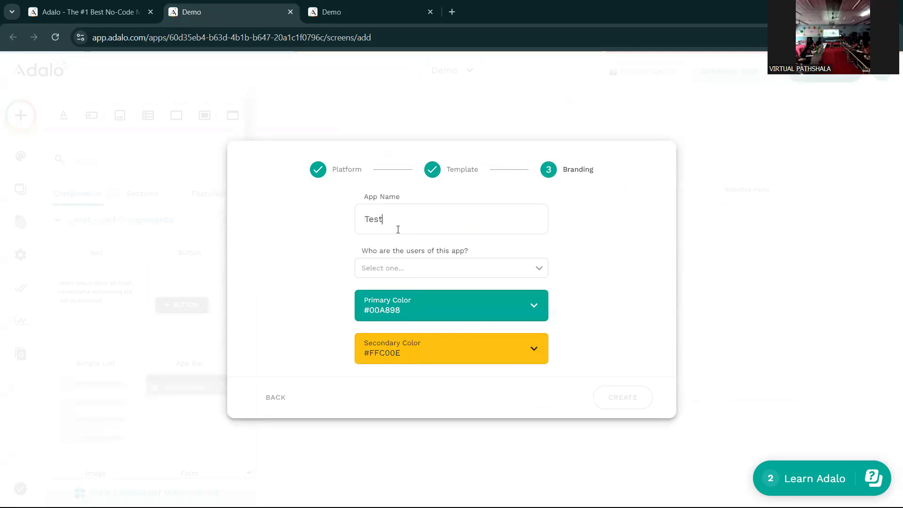
left_click(399, 271)
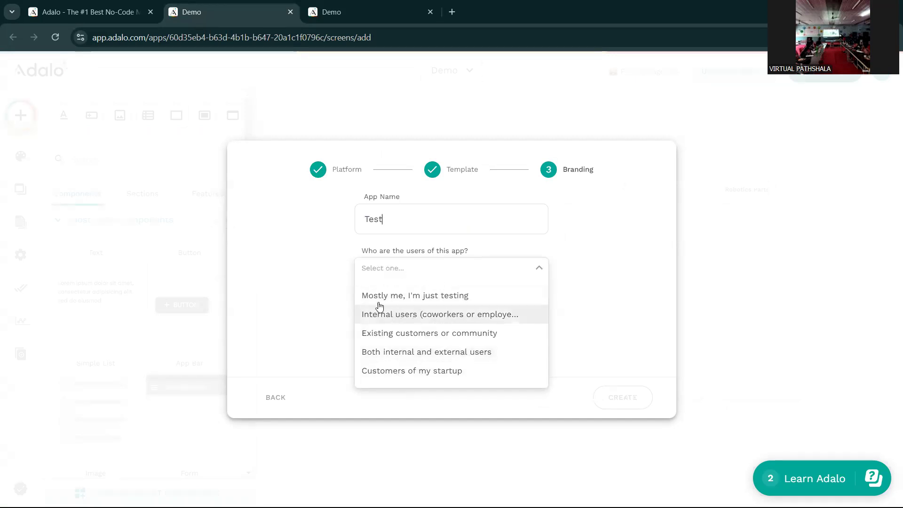
left_click(458, 300)
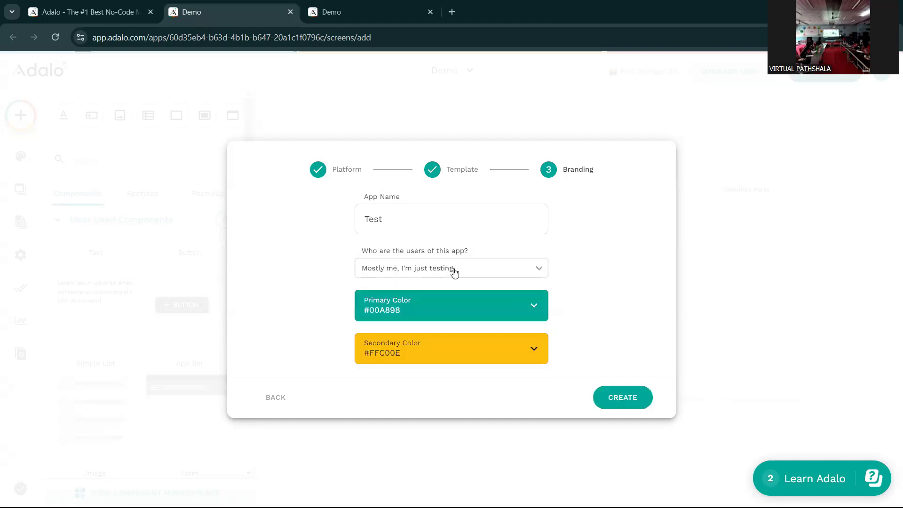
left_click(617, 395)
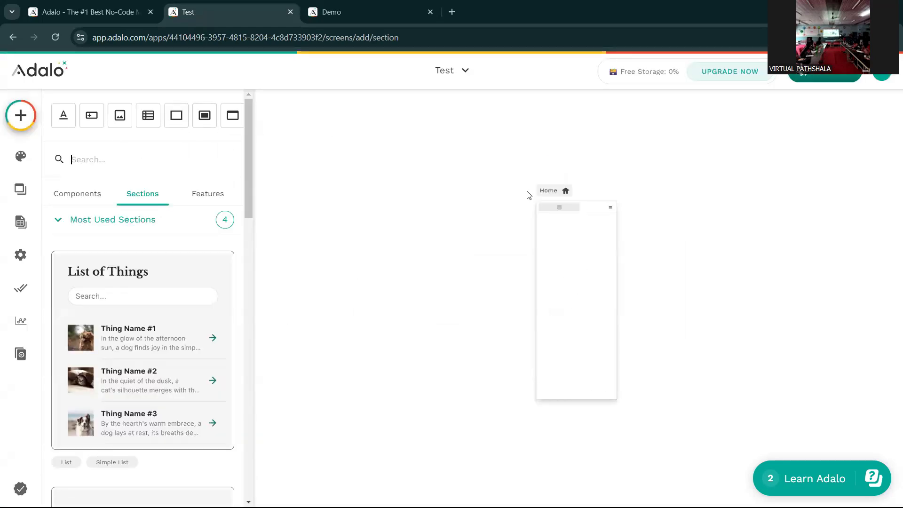
- Close the Sections panel, then box-select and deselect components on the first three screens
left_click(480, 256)
scroll(357, 311, "left", 10)
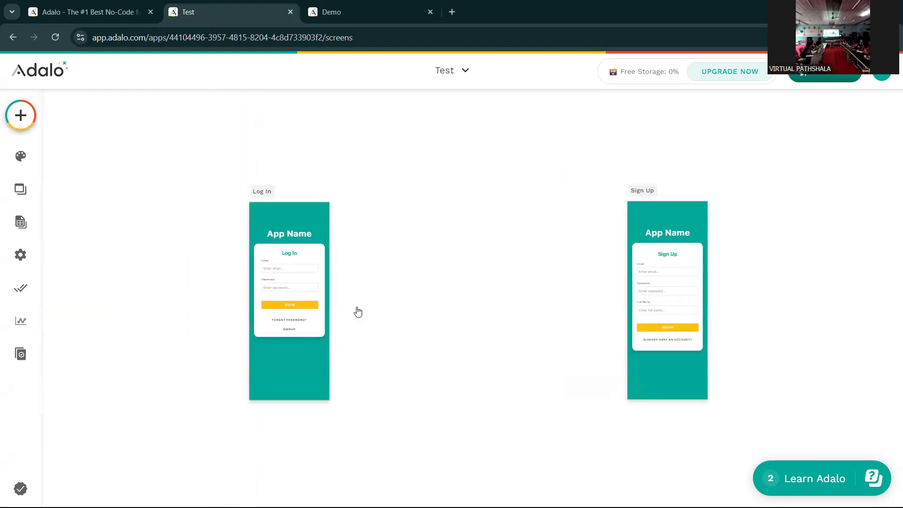
scroll(484, 283, "down", 5)
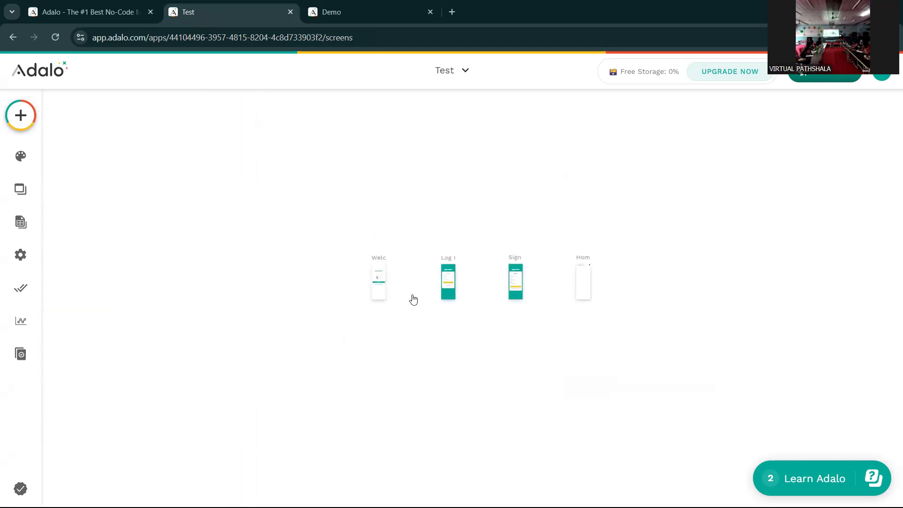
scroll(509, 327, "up", 2)
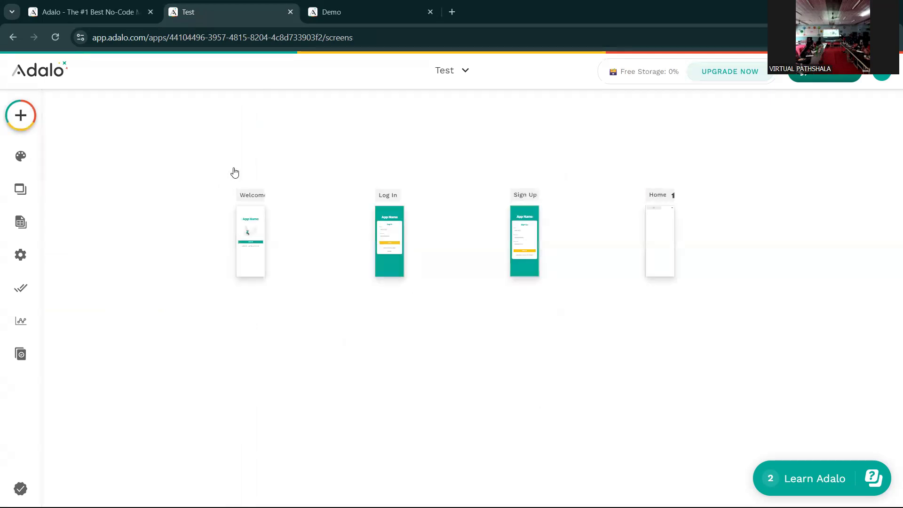
left_click_drag(233, 170, 591, 329)
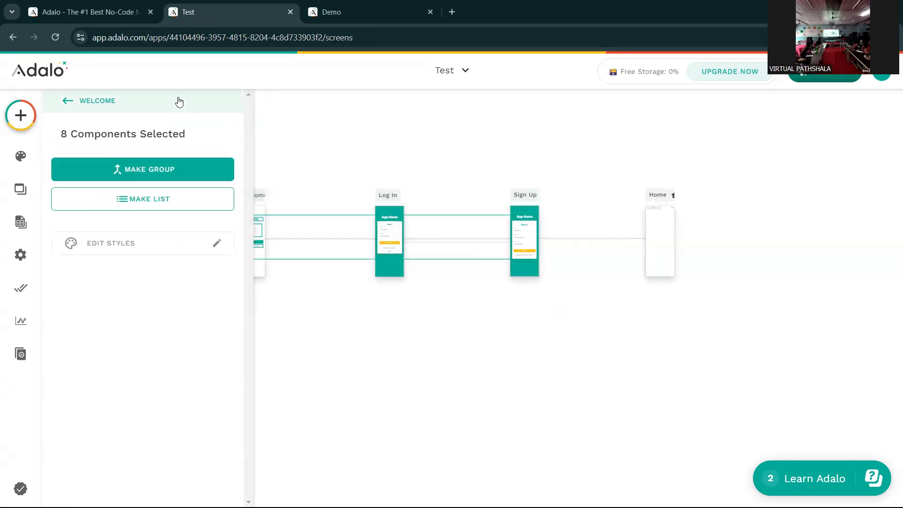
left_click(425, 302)
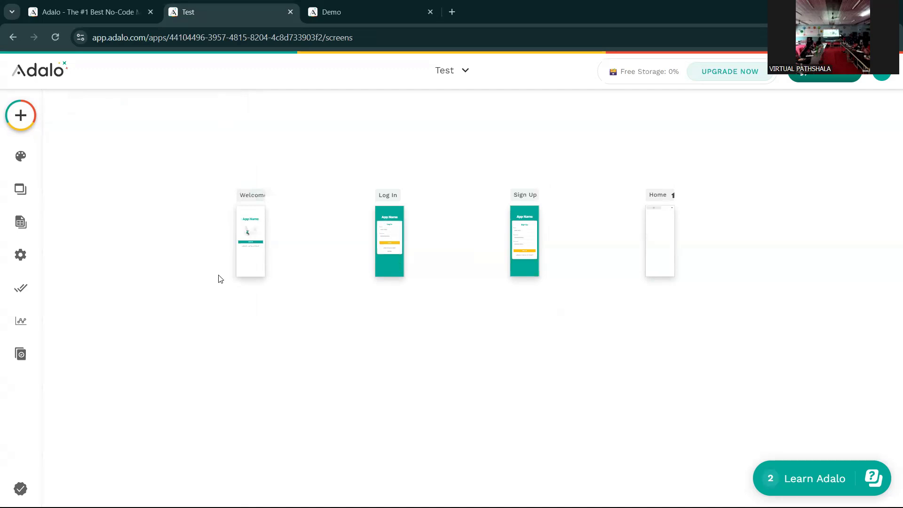
- Zoom and pan the canvas onto the Log In screen
scroll(219, 267, "up", 5)
scroll(622, 242, "up", 5)
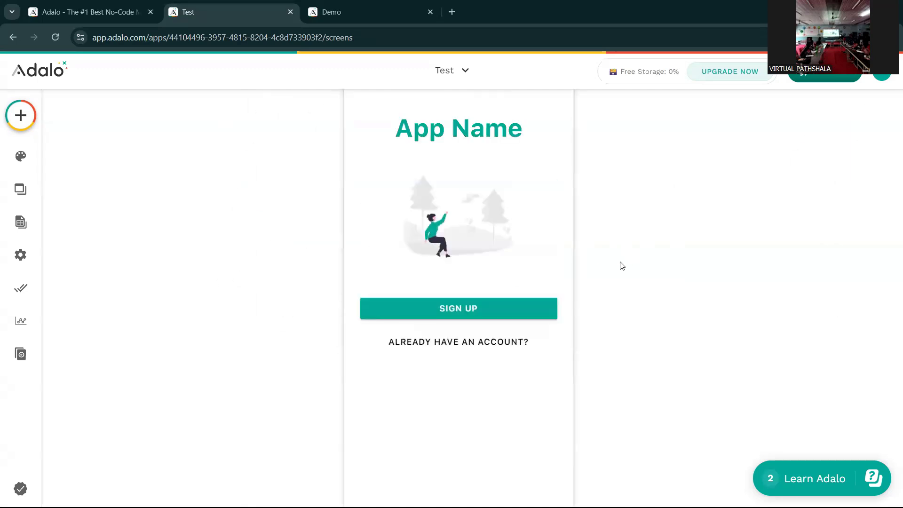
scroll(514, 264, "up", 4)
scroll(617, 269, "down", 3)
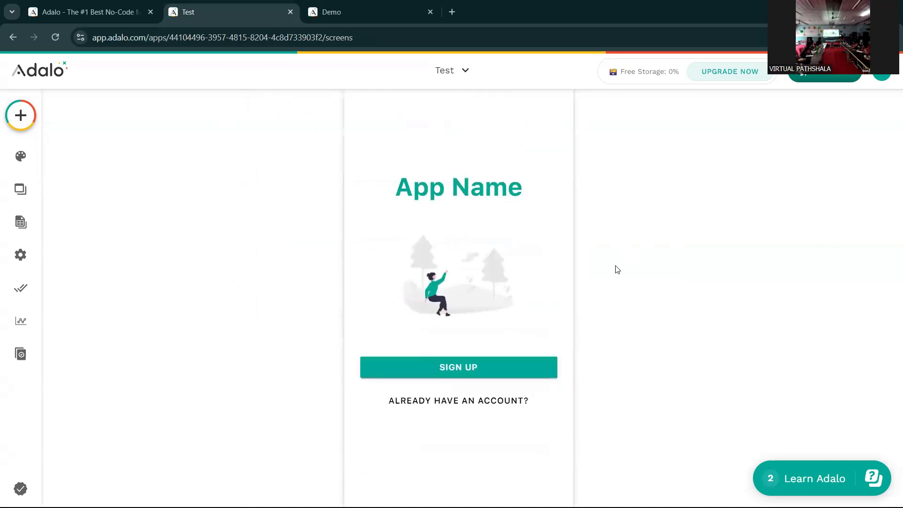
scroll(625, 308, "right", 3)
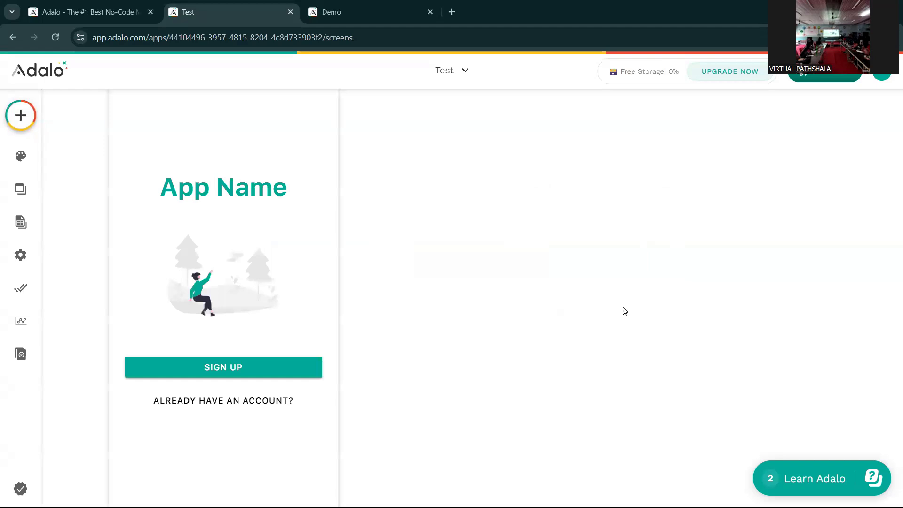
scroll(623, 309, "down", 6)
scroll(698, 341, "up", 5)
scroll(687, 329, "up", 4)
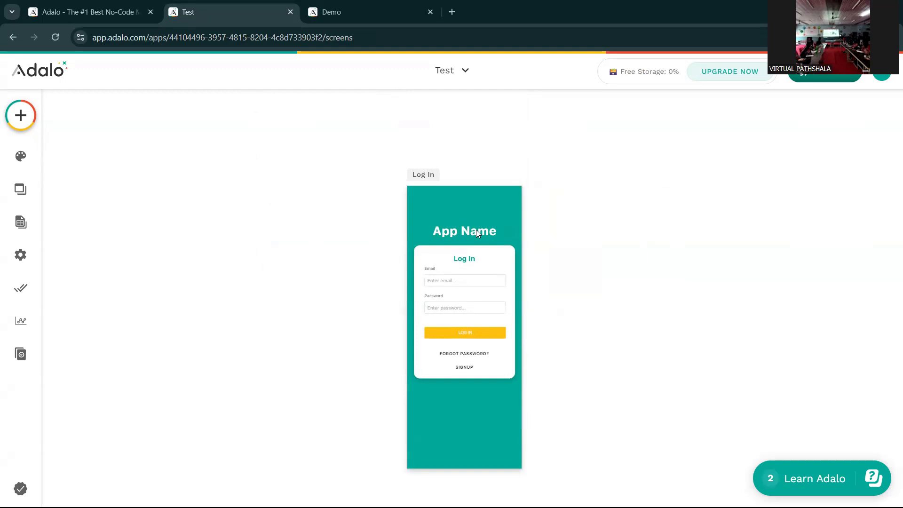
- Change the Log In screen's App Name title to 'Testing'
left_click(476, 229)
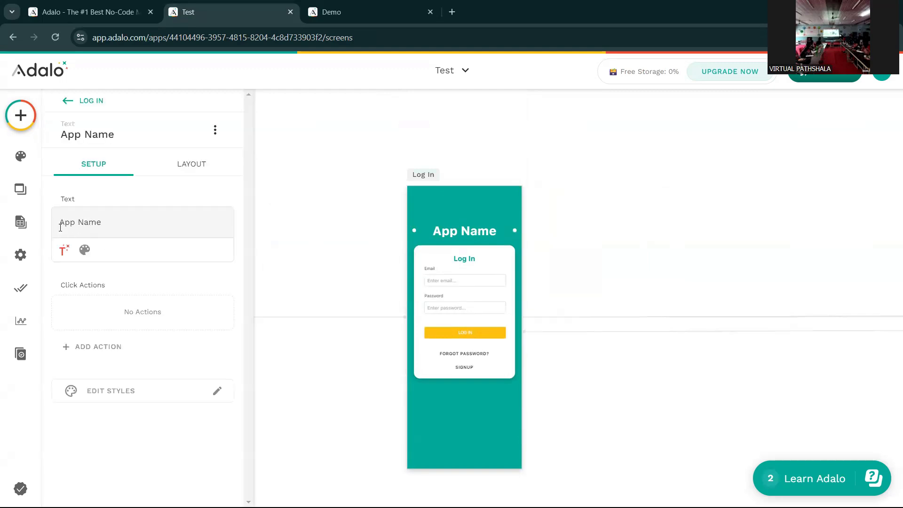
key("BackSpace")
key("BackSpace")
key("BackSpace")
key("BackSpace")
key("BackSpace")
key("BackSpace")
key("BackSpace")
key("BackSpace")
type("Testing")
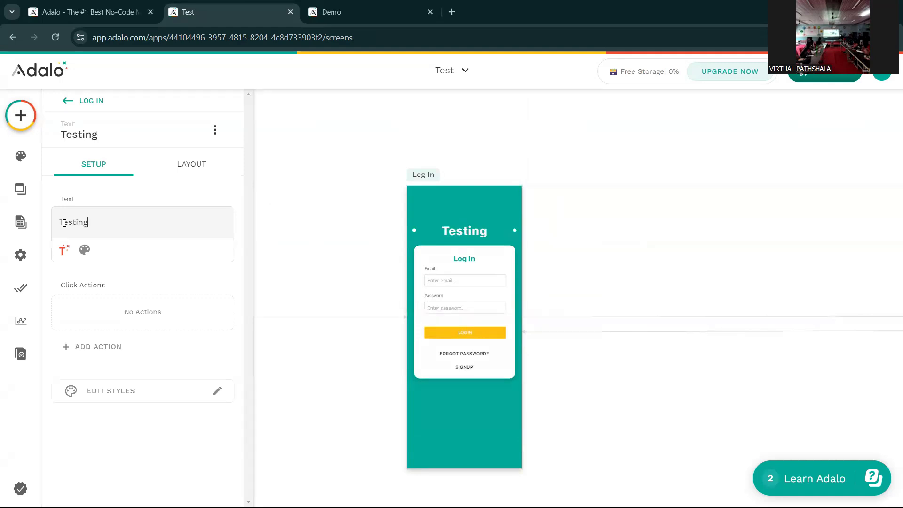
left_click(262, 261)
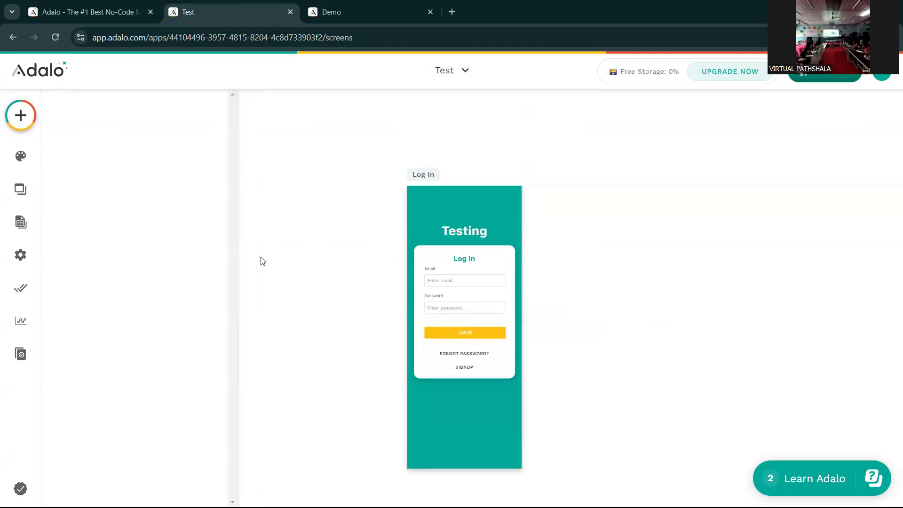
- Scroll the canvas right past Log In and Sign Up to the Home screen
scroll(462, 234, "down", 1)
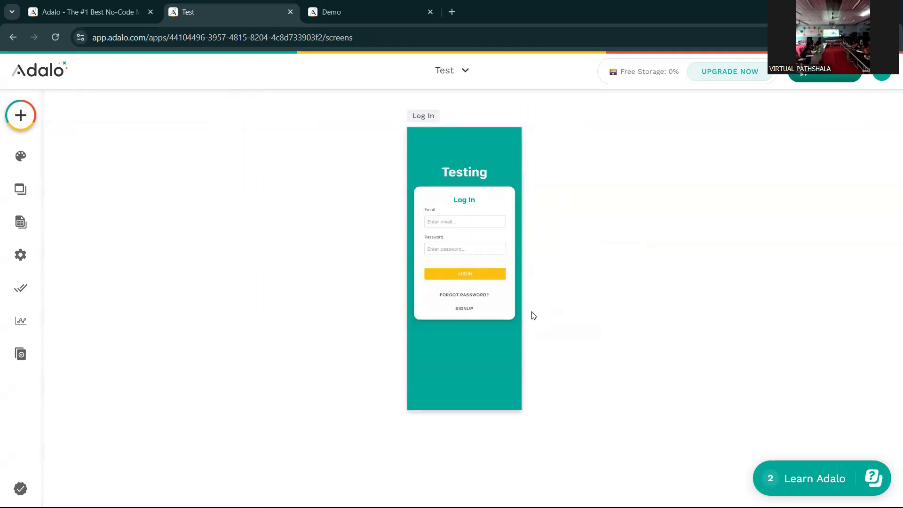
scroll(534, 315, "right", 10)
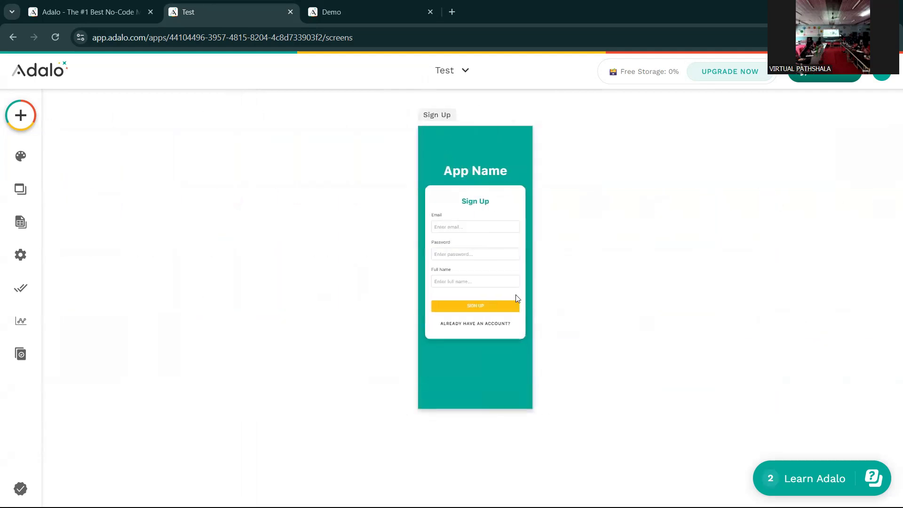
scroll(516, 294, "right", 8)
scroll(518, 299, "right", 4)
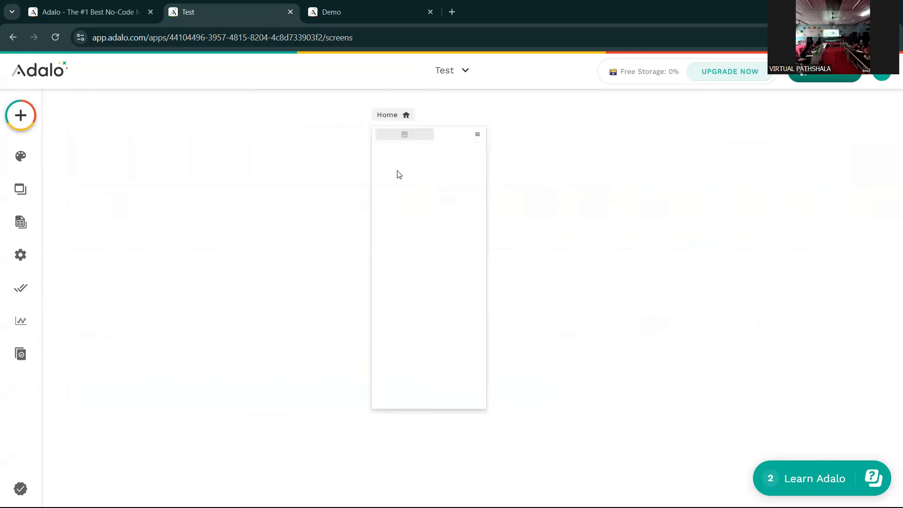
- Delete the Home screen's top navigation bar and bring up the add-component panel
left_click(451, 139)
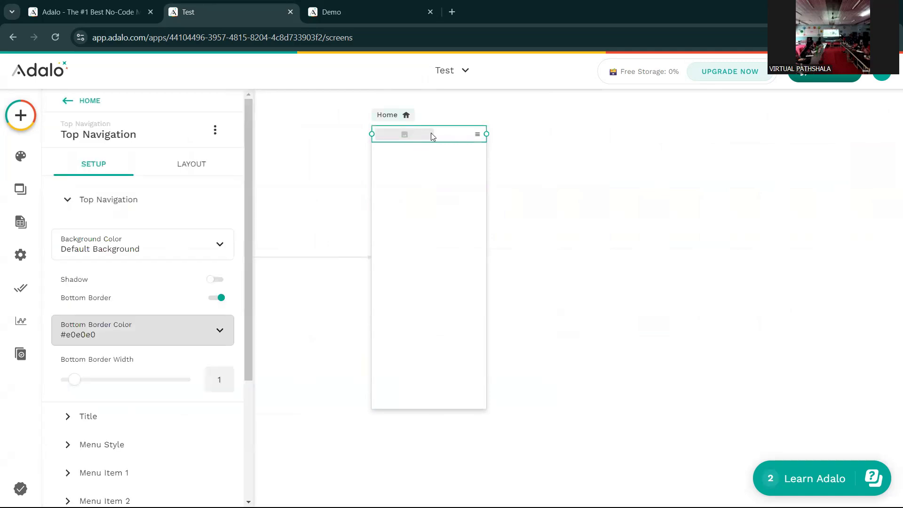
key("Delete")
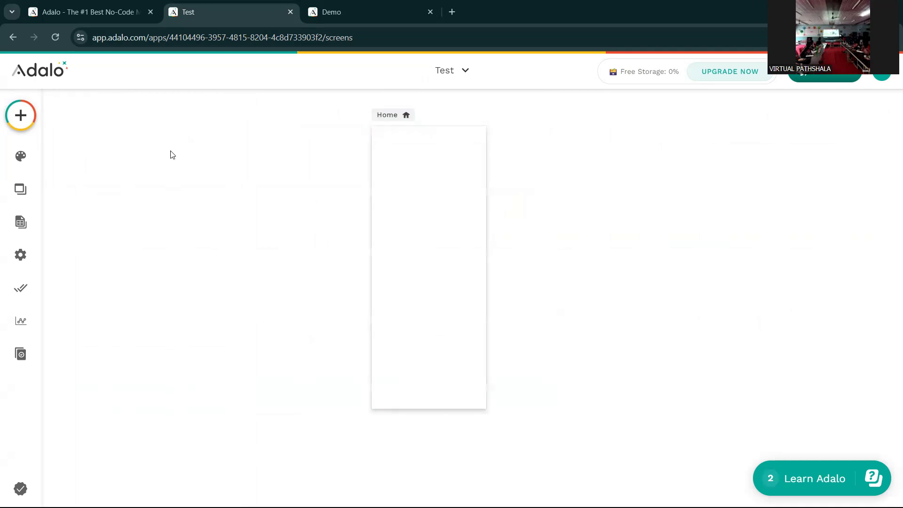
left_click(19, 117)
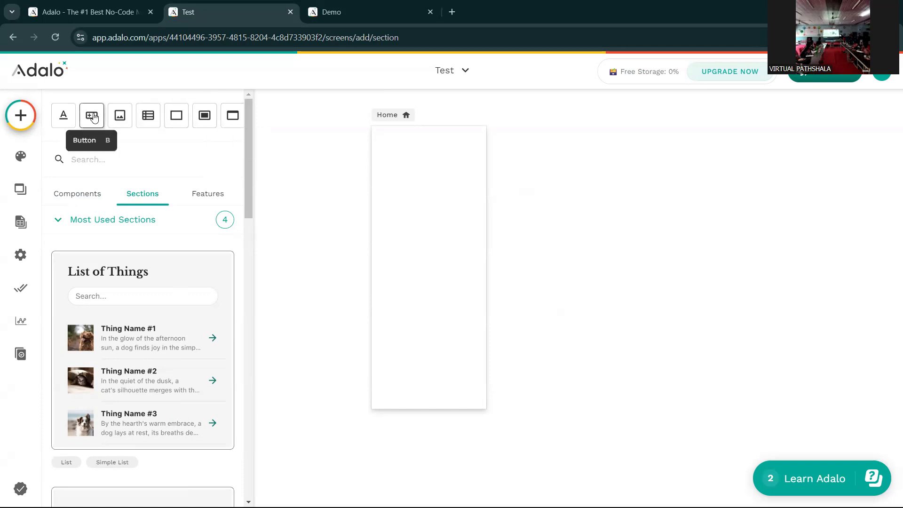
- Place a button labelled 'Drone' at Home's top-left and set its icon to none
left_click_drag(91, 119, 405, 166)
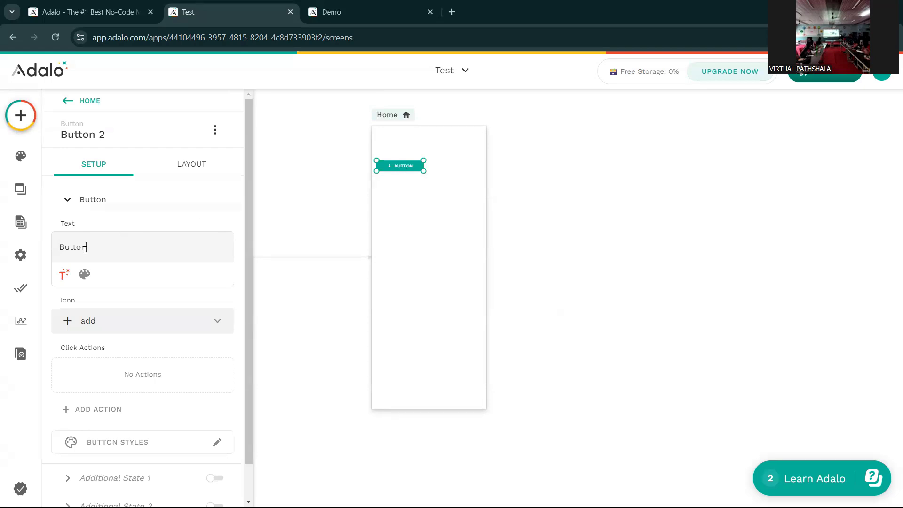
key("BackSpace")
key("BackSpace")
key("BackSpace")
key("BackSpace")
key("BackSpace")
key("BackSpace")
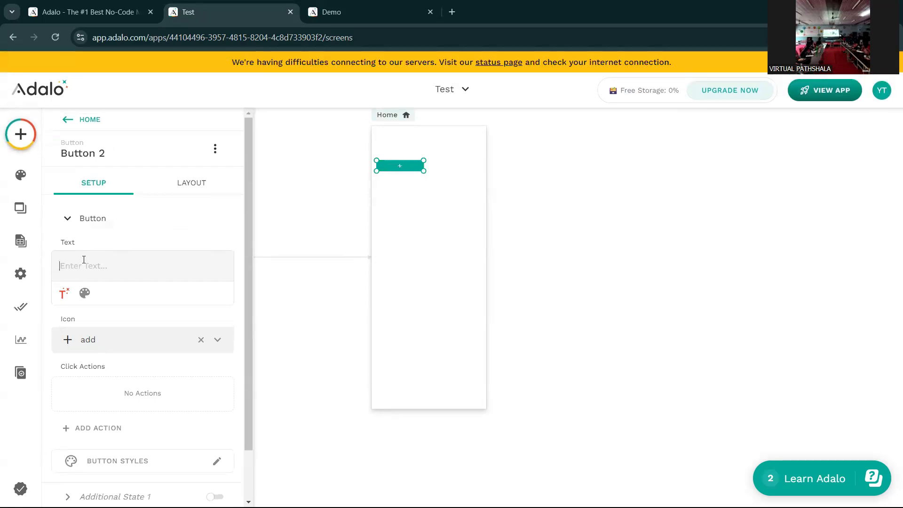
type("Drone")
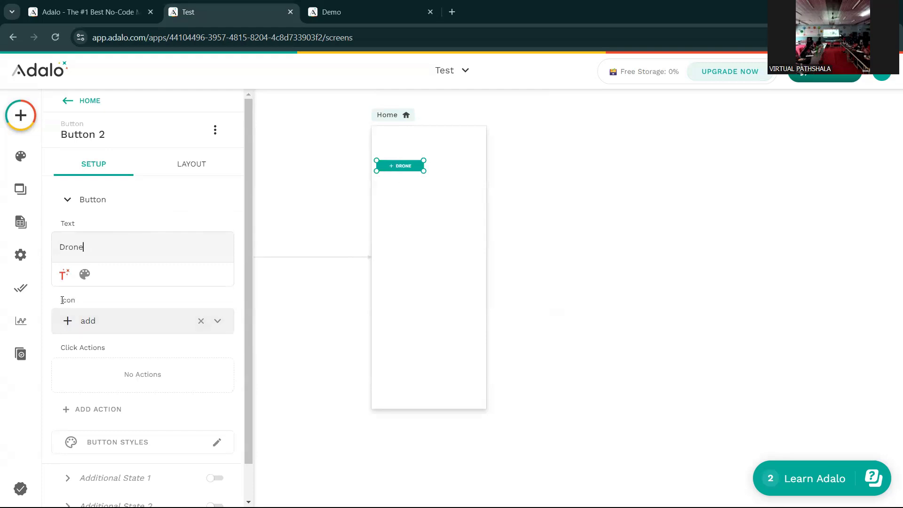
left_click(199, 324)
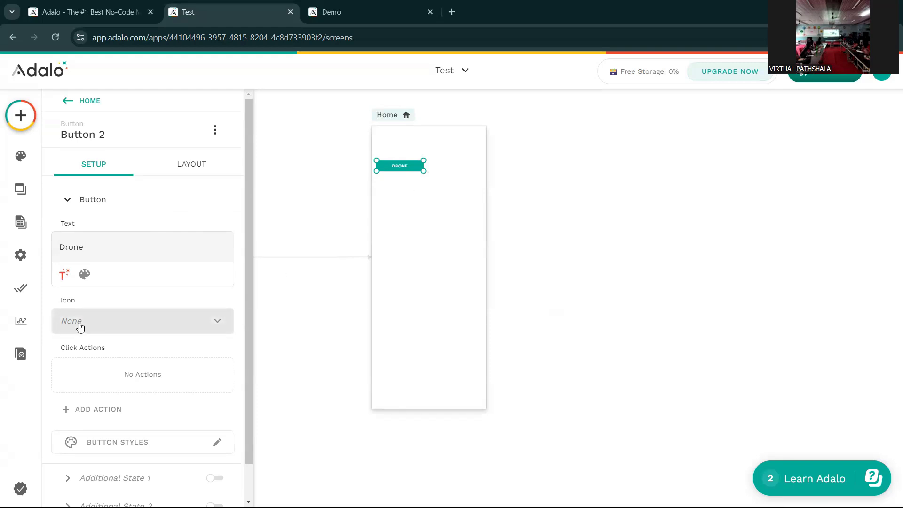
left_click(127, 326)
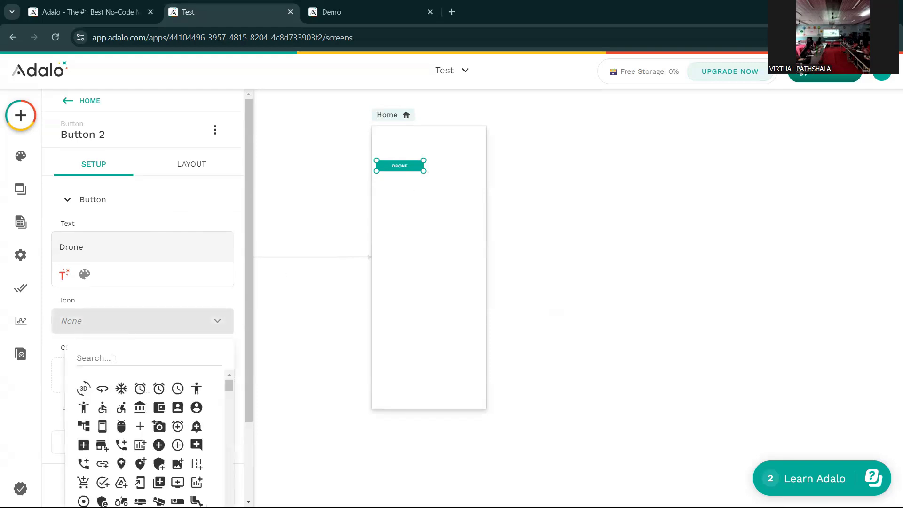
type("d")
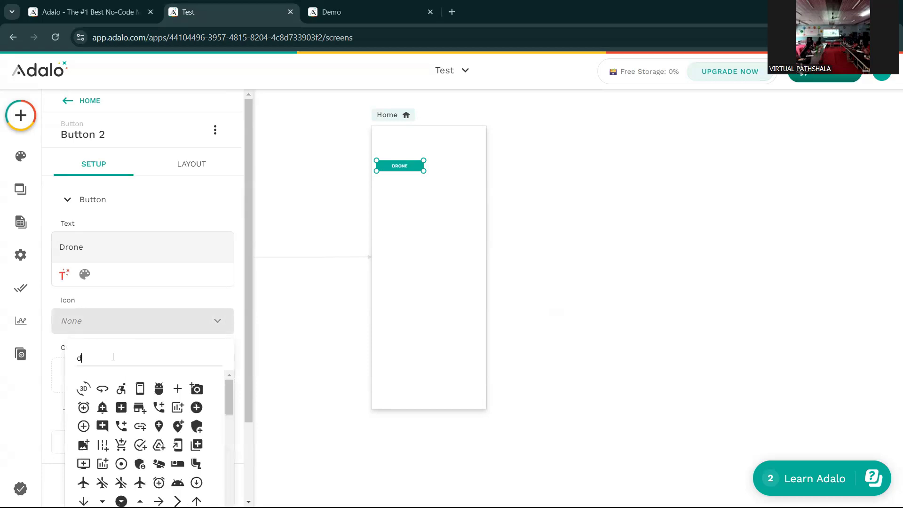
type("rone")
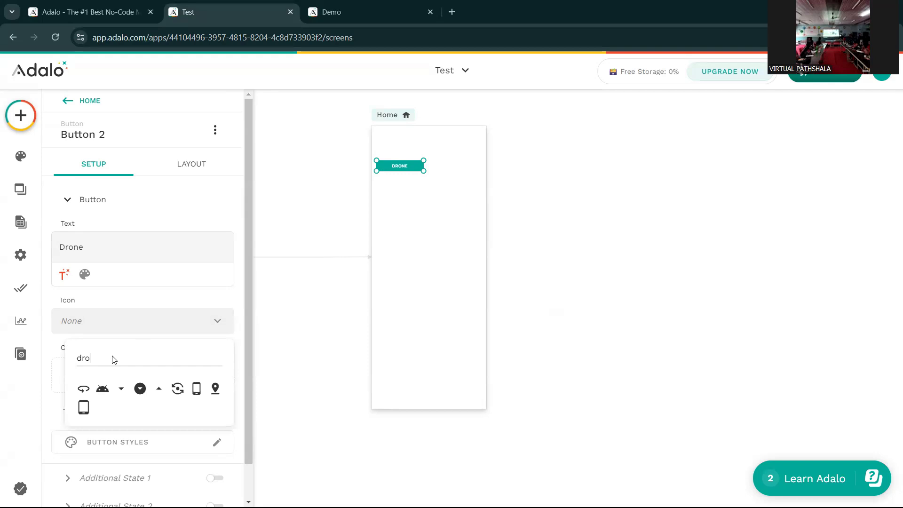
key("BackSpace")
key("BackSpace")
key("BackSpace")
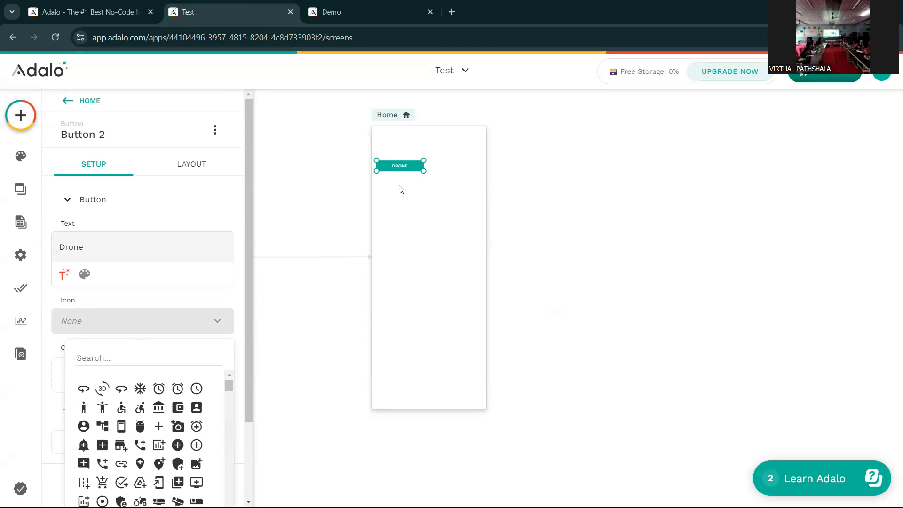
left_click(432, 201)
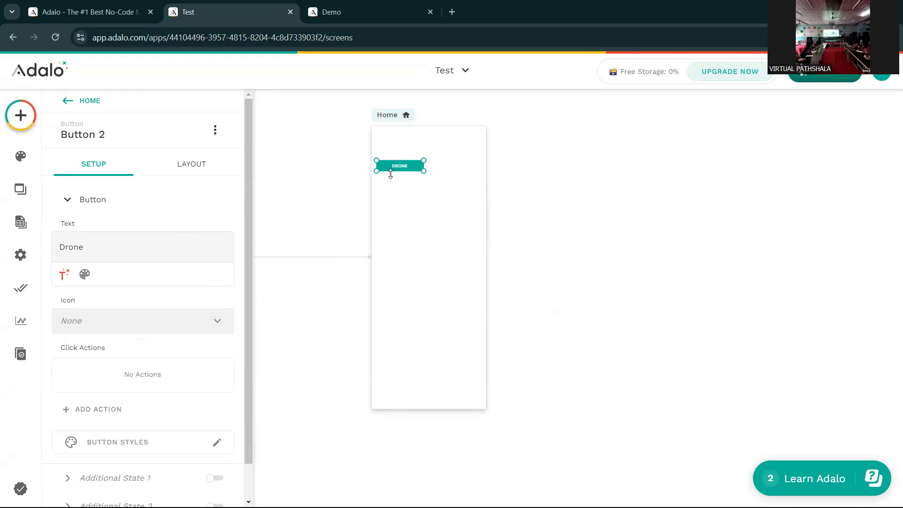
left_click(394, 186)
left_click(393, 168)
- Add a 'Robotics' button right of the Drone button and remove its plus icon
left_click(17, 121)
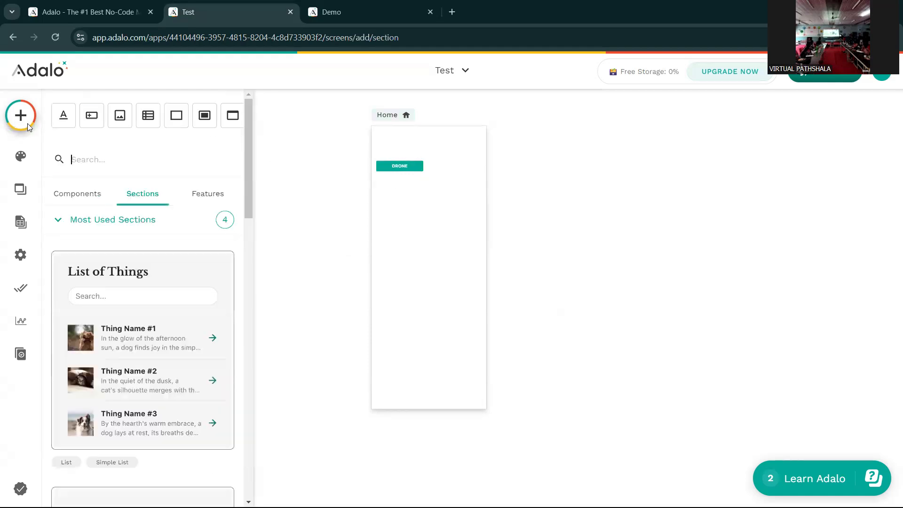
left_click(97, 121)
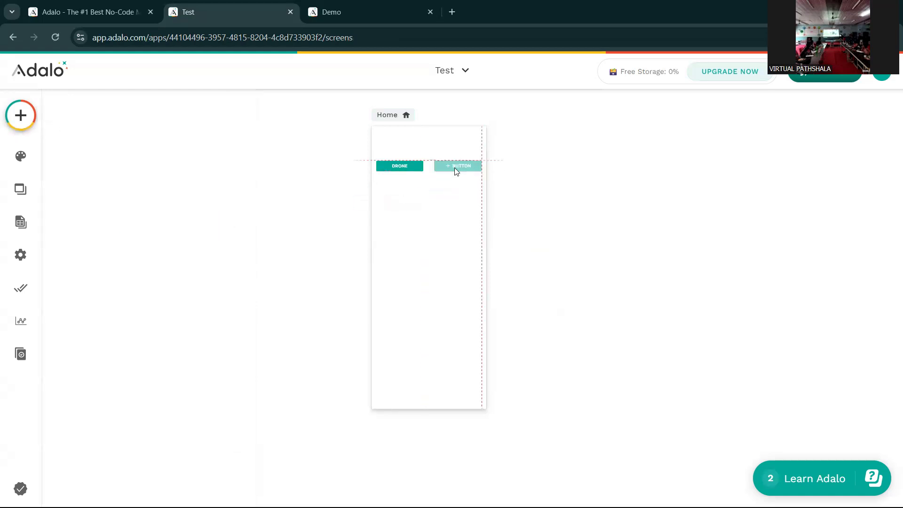
left_click(454, 168)
left_click(85, 247)
key("BackSpace")
key("BackSpace")
key("BackSpace")
key("BackSpace")
key("BackSpace")
key("BackSpace")
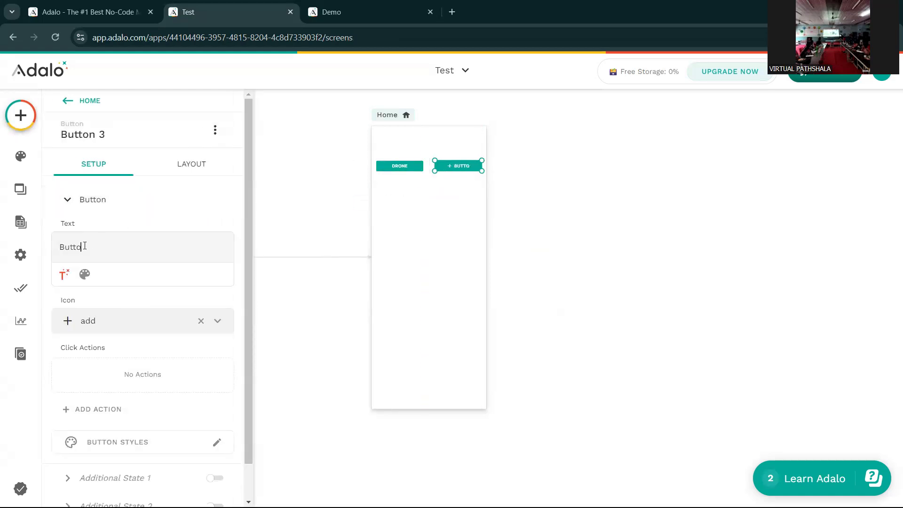
type("Robotics")
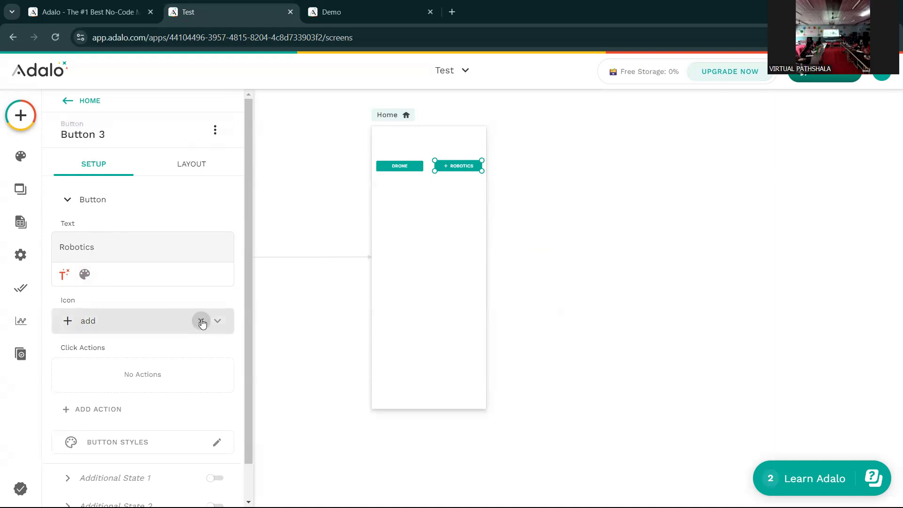
left_click(436, 213)
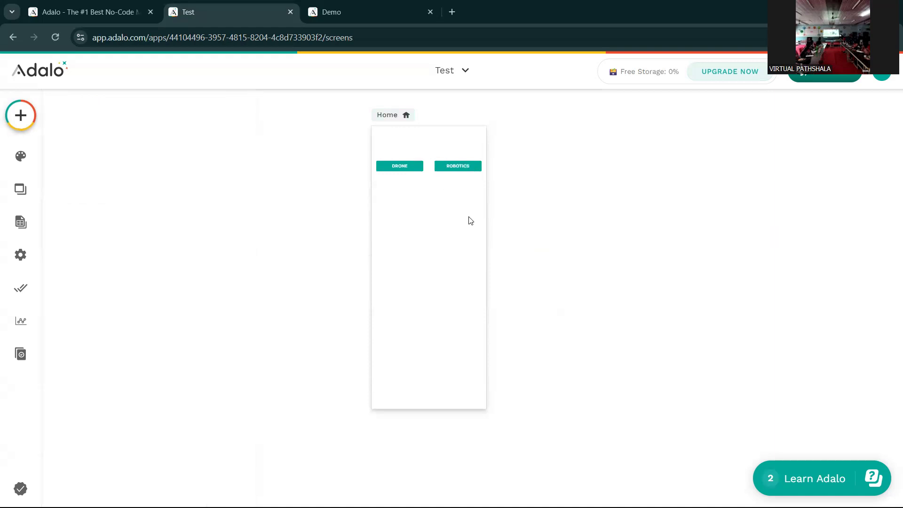
left_click(404, 168)
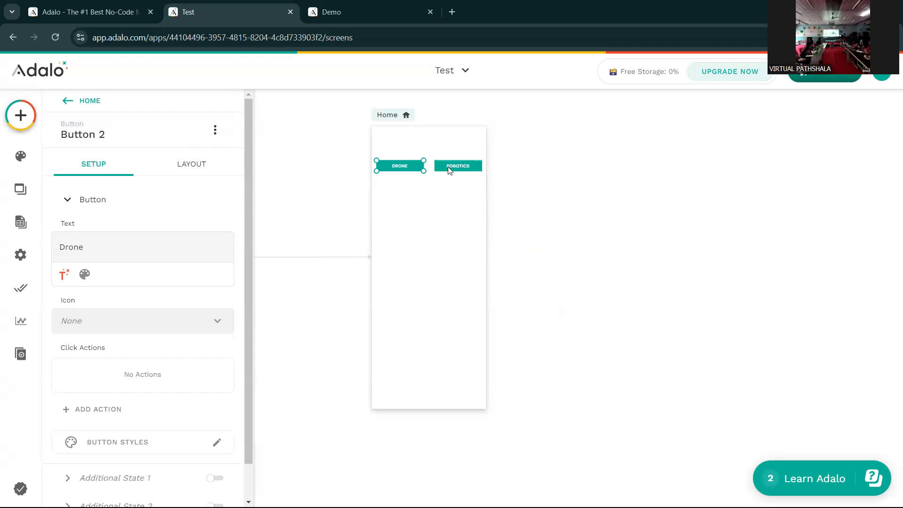
left_click(447, 167)
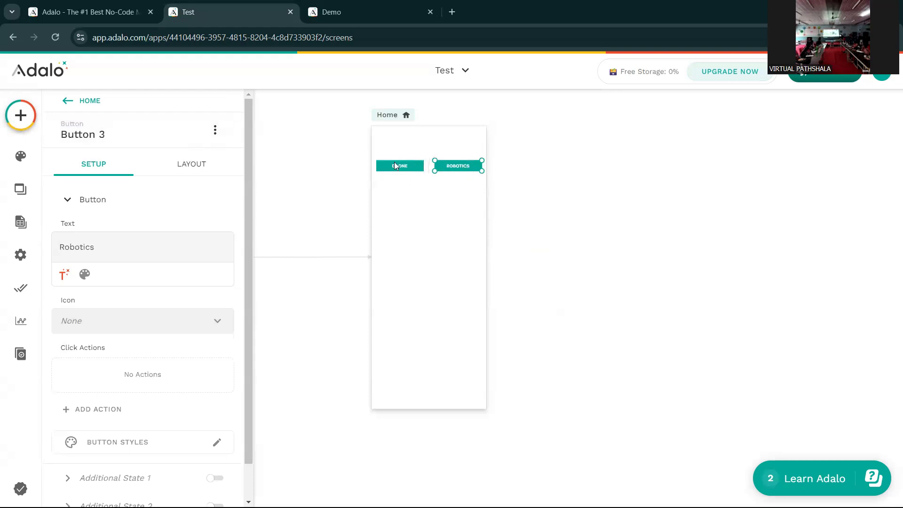
- Open a Staging Preview of the app and enter a test sign-up email
left_click(806, 78)
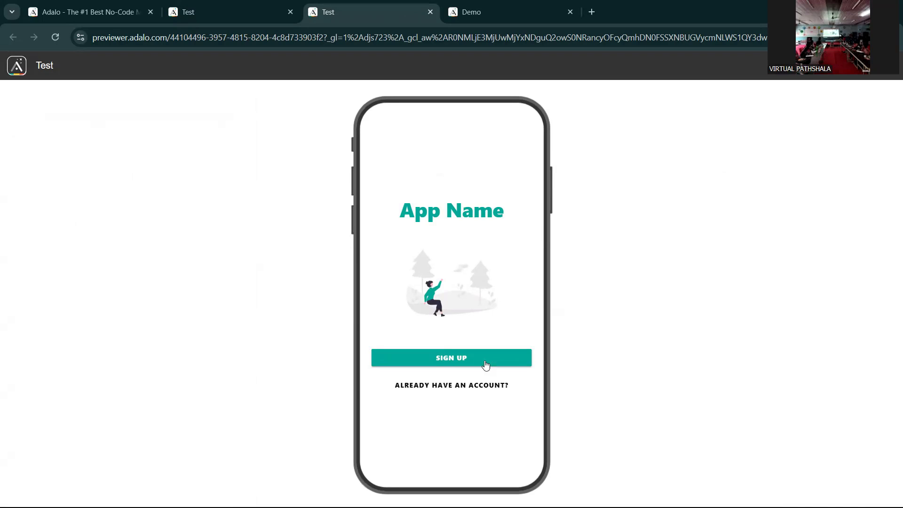
left_click(457, 366)
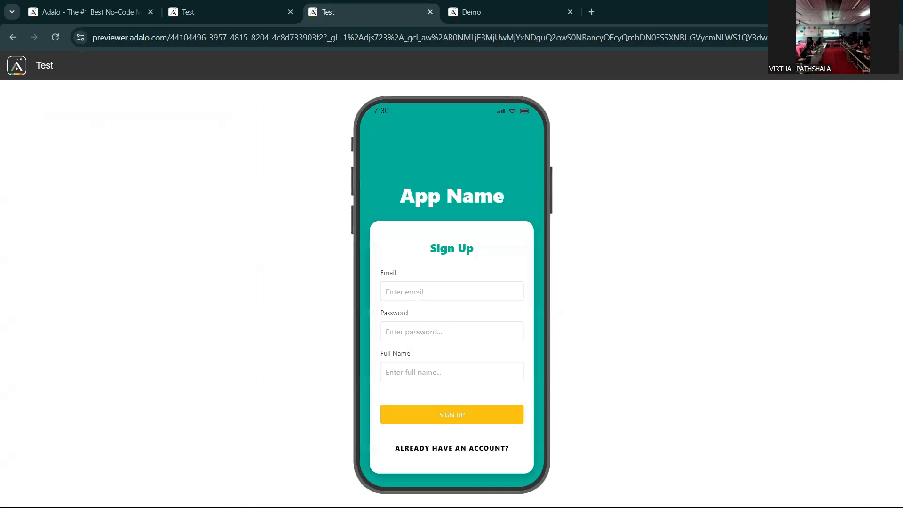
left_click(418, 297)
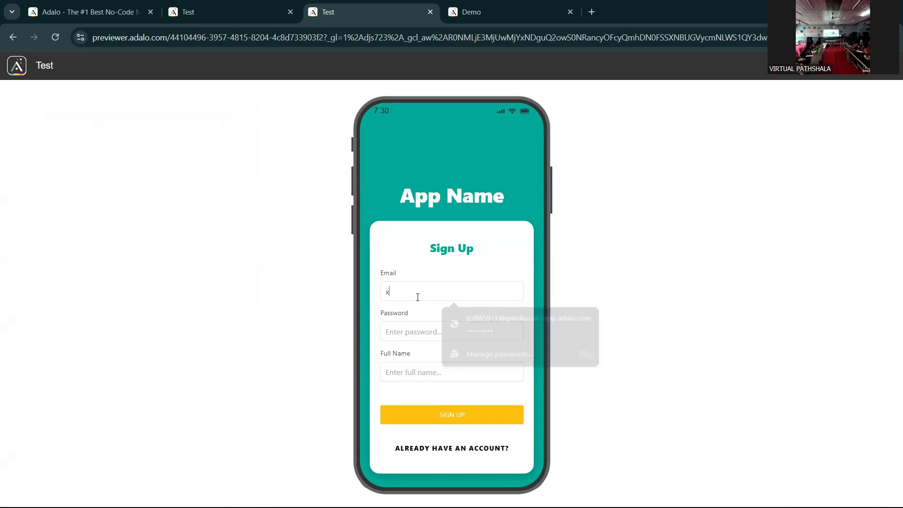
- Enter a password and full name, submit the sign-up, and return to the editor
left_click(404, 330)
type("••")
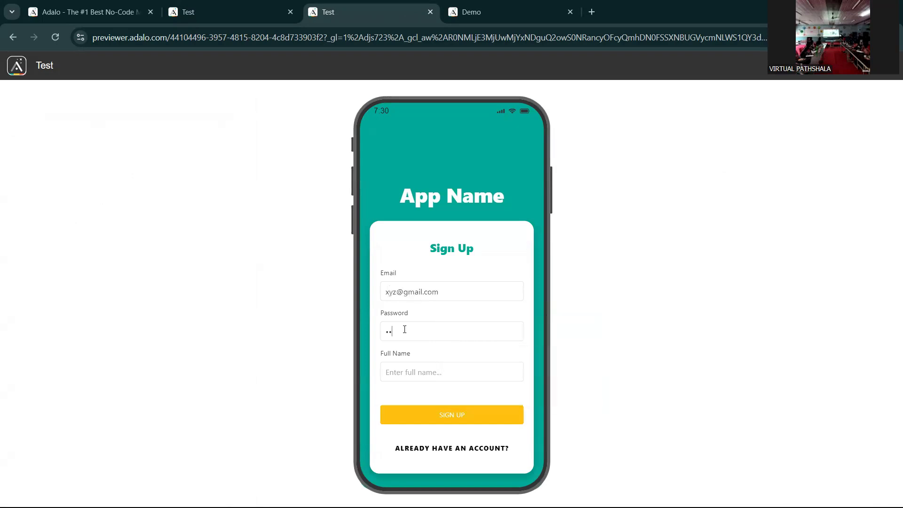
type("••")
type("demo")
left_click(449, 421)
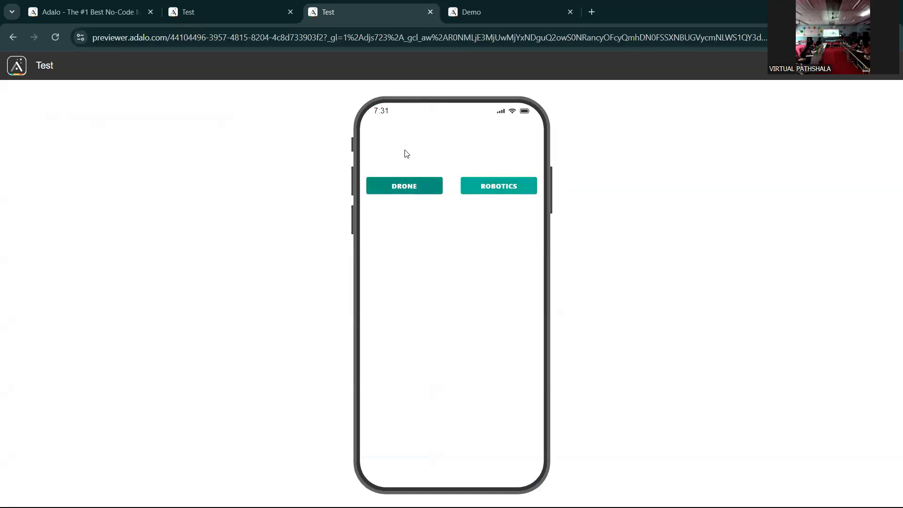
key("ctrl+shift+Tab")
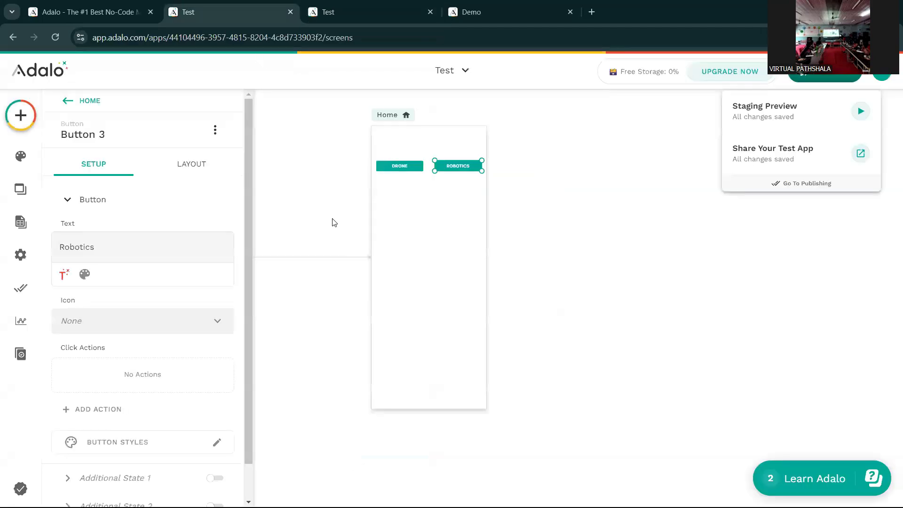
- Give the Drone button a Link action to a new Blank Screen named 'Drone Parts'
scroll(334, 223, "up", 1)
left_click(396, 226)
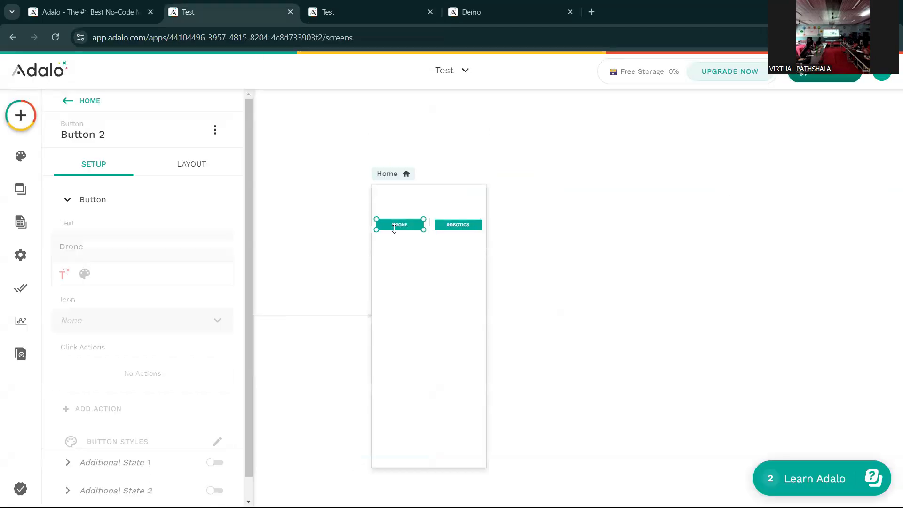
scroll(115, 312, "down", 1)
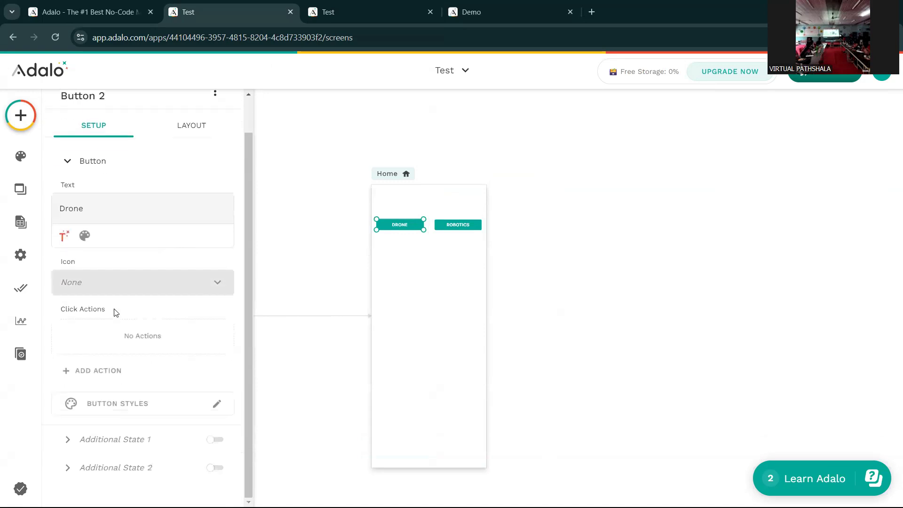
left_click(105, 377)
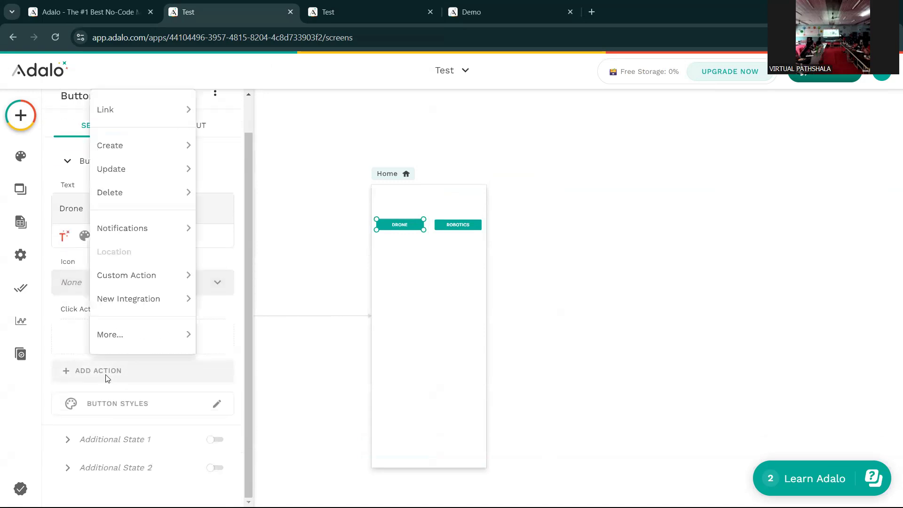
mouse_move(146, 121)
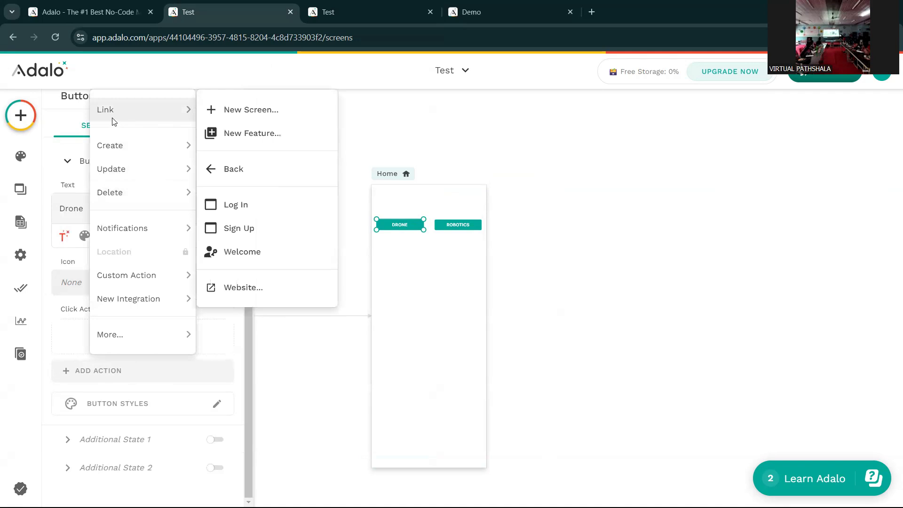
left_click(248, 113)
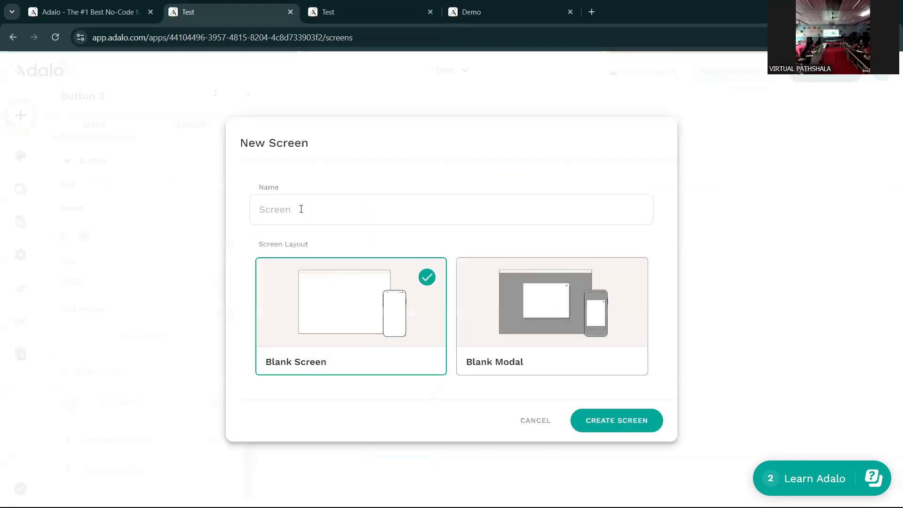
left_click(301, 209)
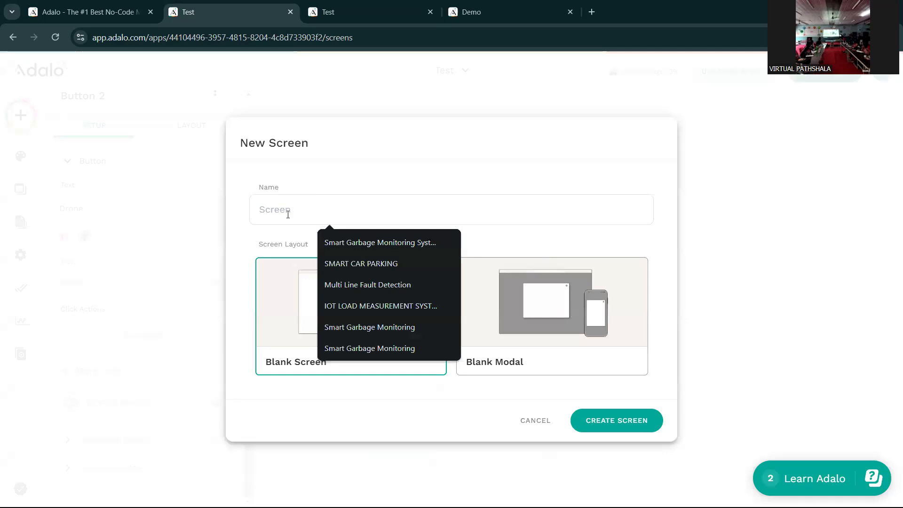
type("Drone Parts")
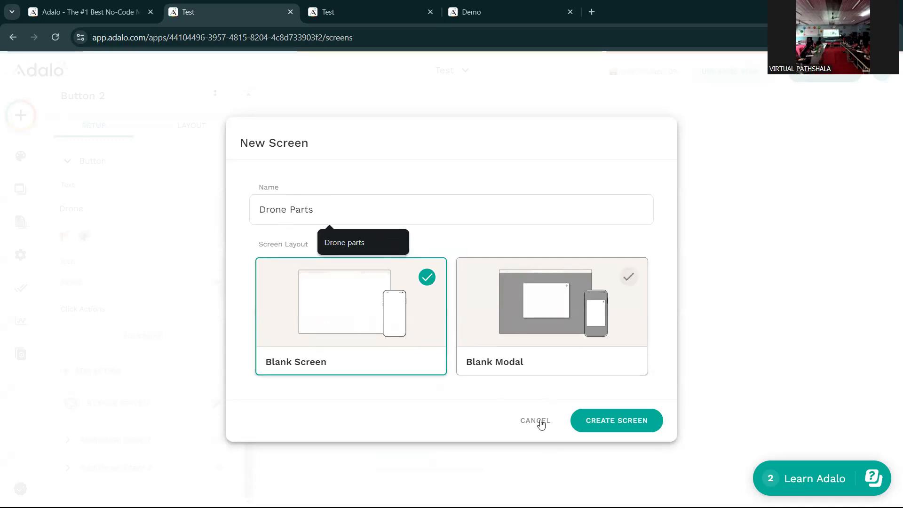
left_click(621, 423)
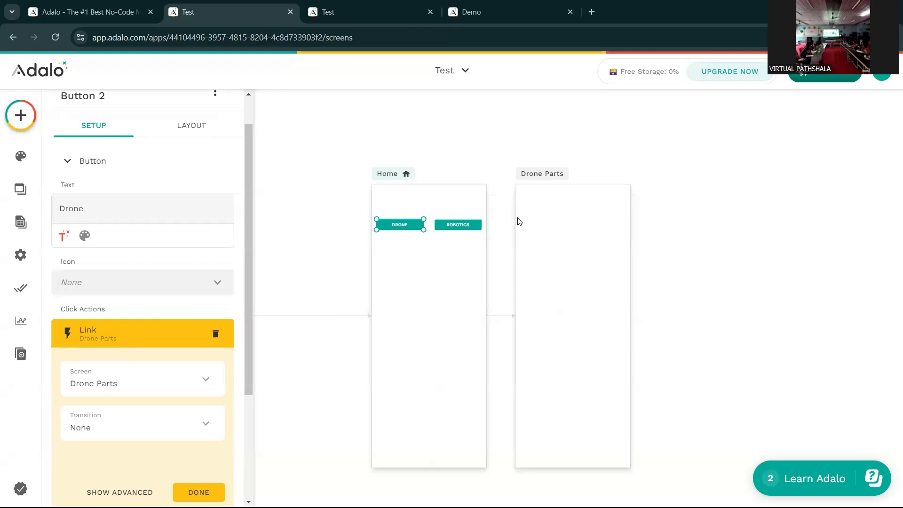
- Link the Robotics button to a new blank screen named 'Robotics parts', then view the preview
left_click(459, 225)
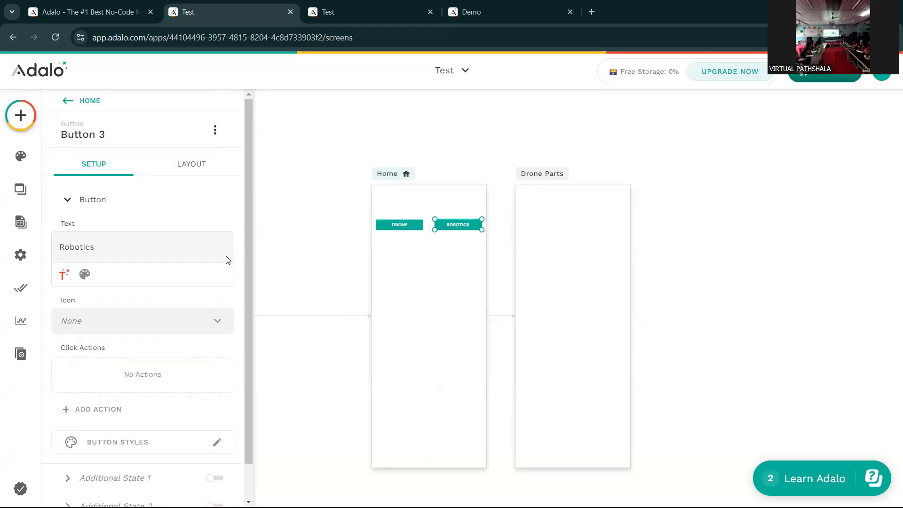
scroll(148, 303, "down", 1)
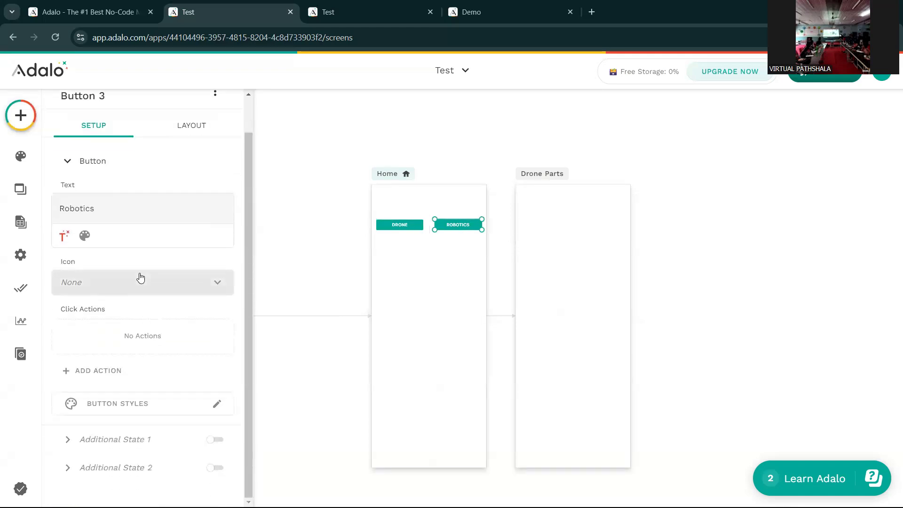
left_click(98, 374)
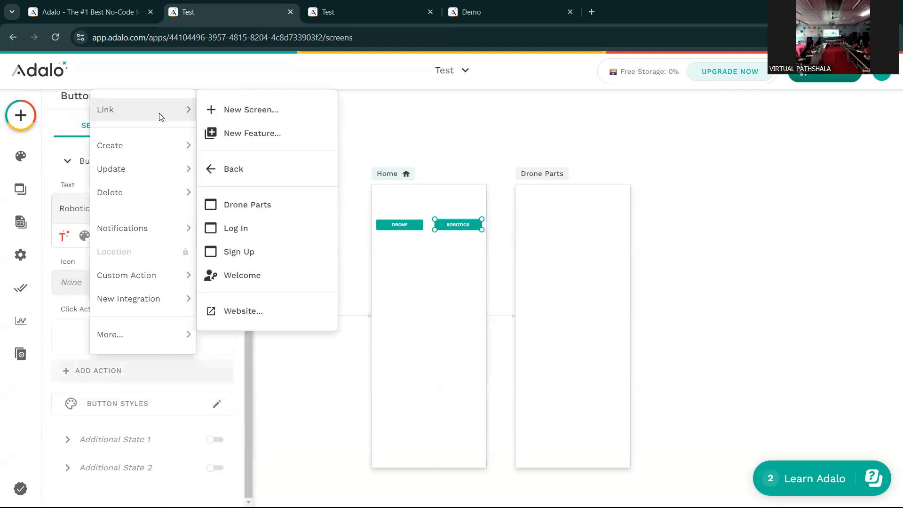
left_click(261, 126)
type("R")
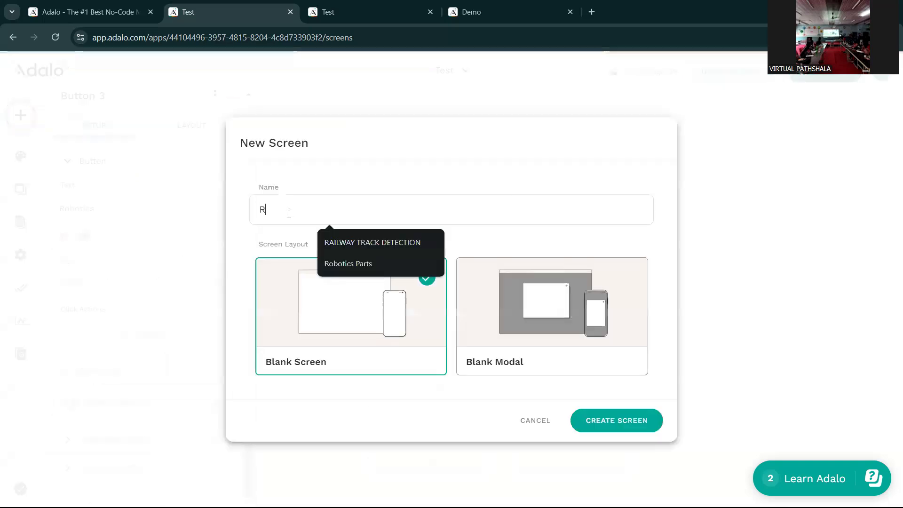
type("obotis")
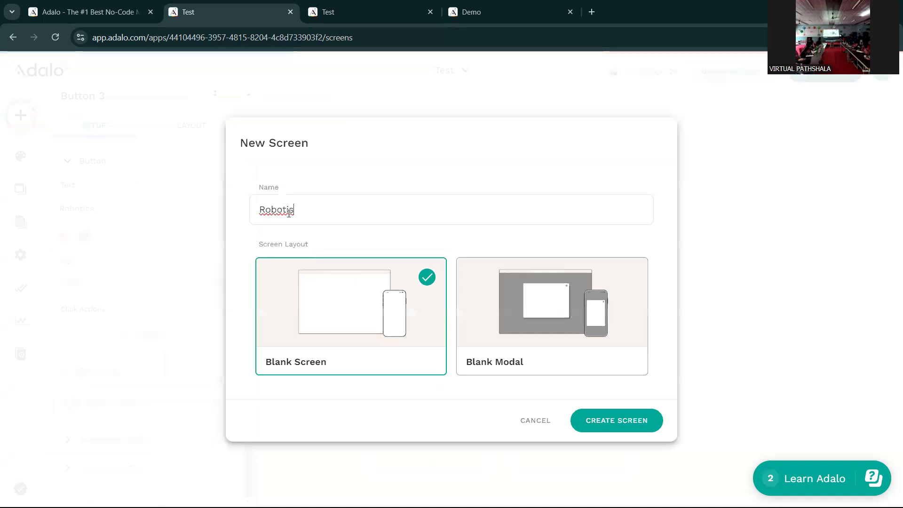
type(" parts")
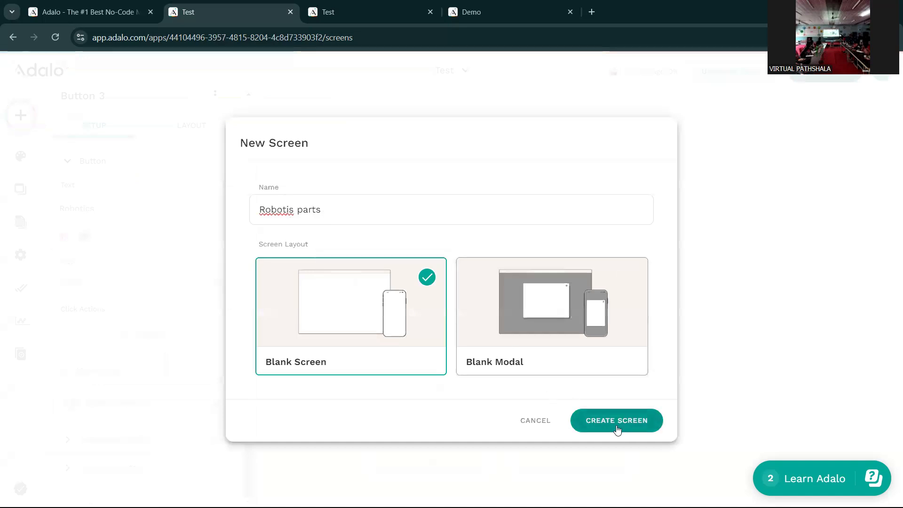
left_click(292, 210)
type("c")
left_click(608, 421)
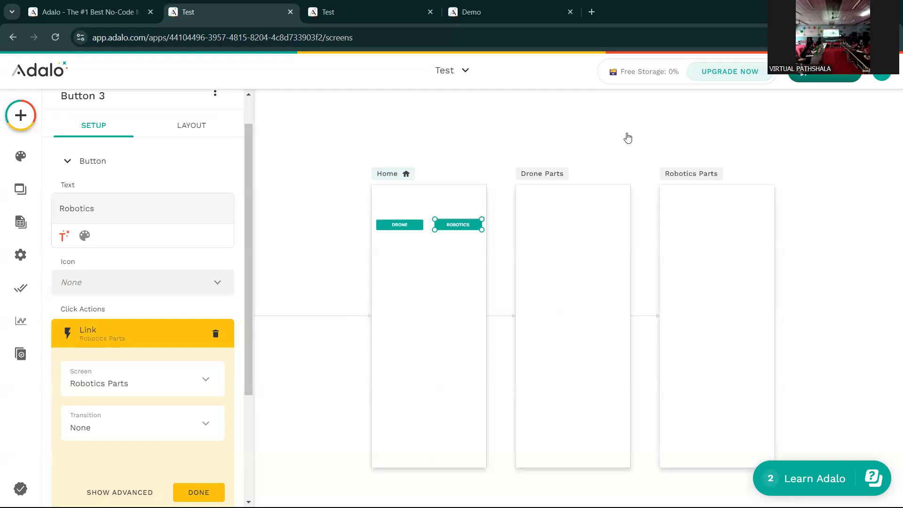
left_click(821, 77)
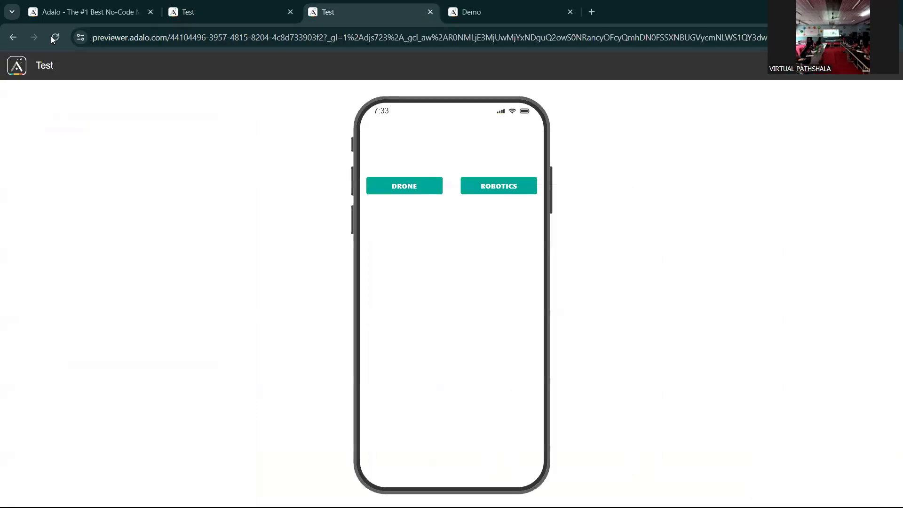
left_click(54, 37)
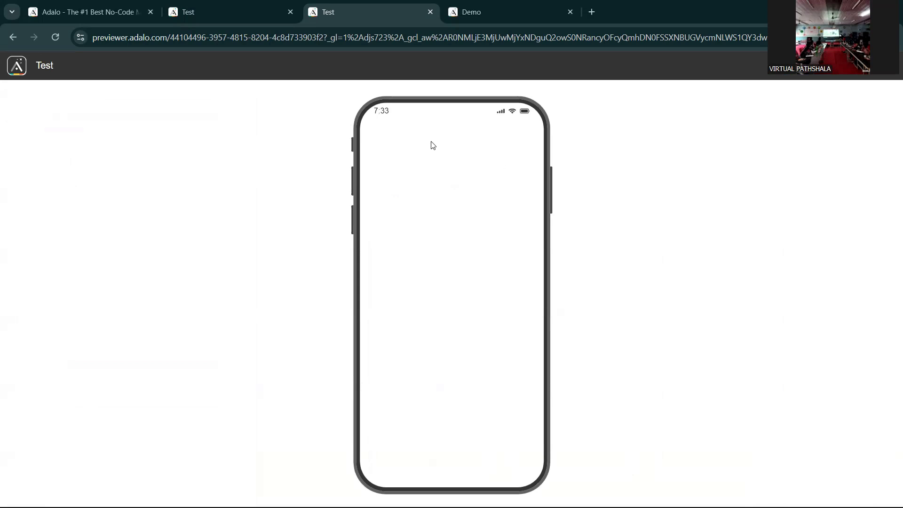
key("ctrl+shift+Tab")
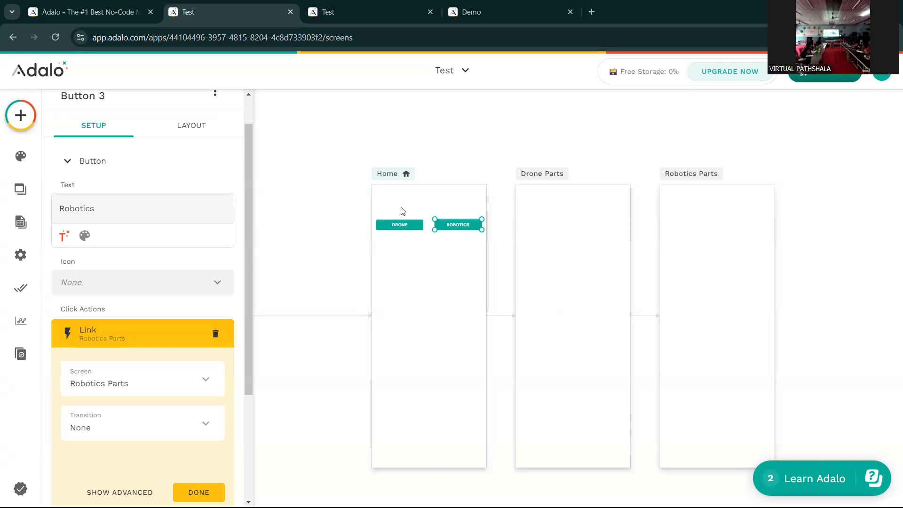
- In the database, add a new collection named Drone
left_click(23, 227)
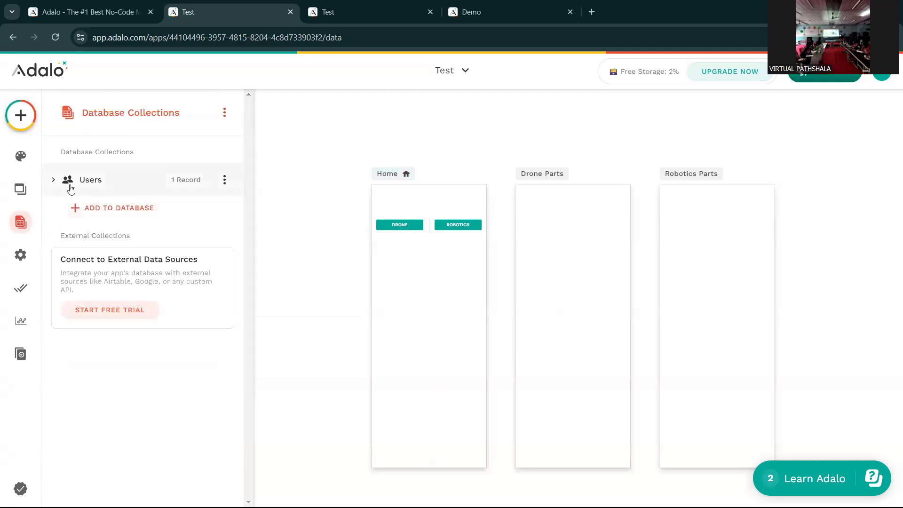
left_click(54, 184)
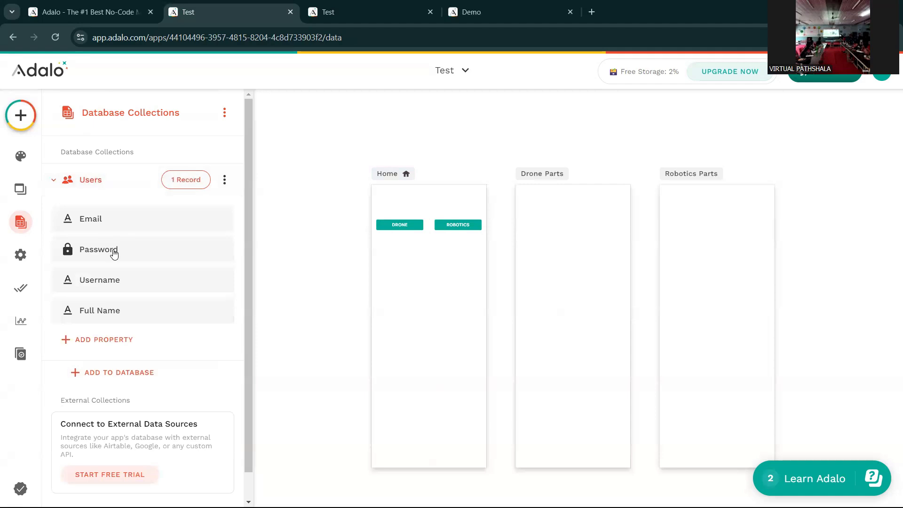
left_click(62, 196)
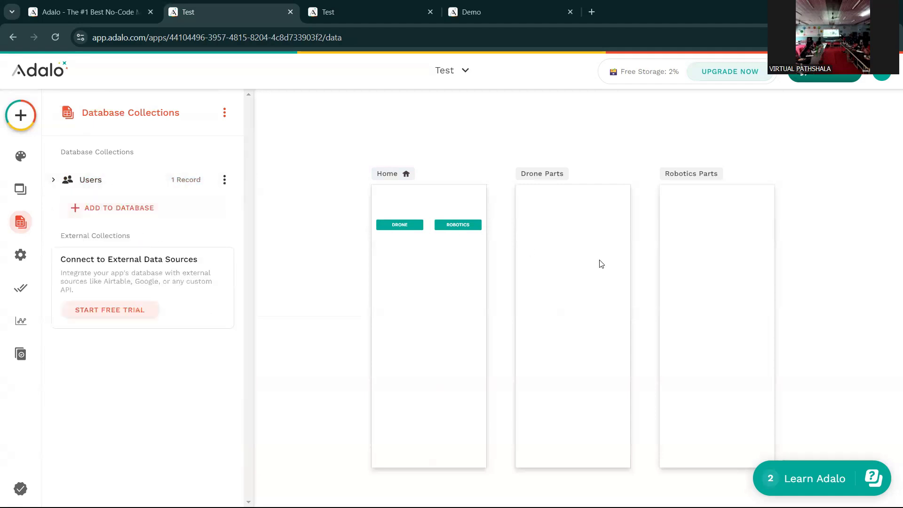
left_click(107, 219)
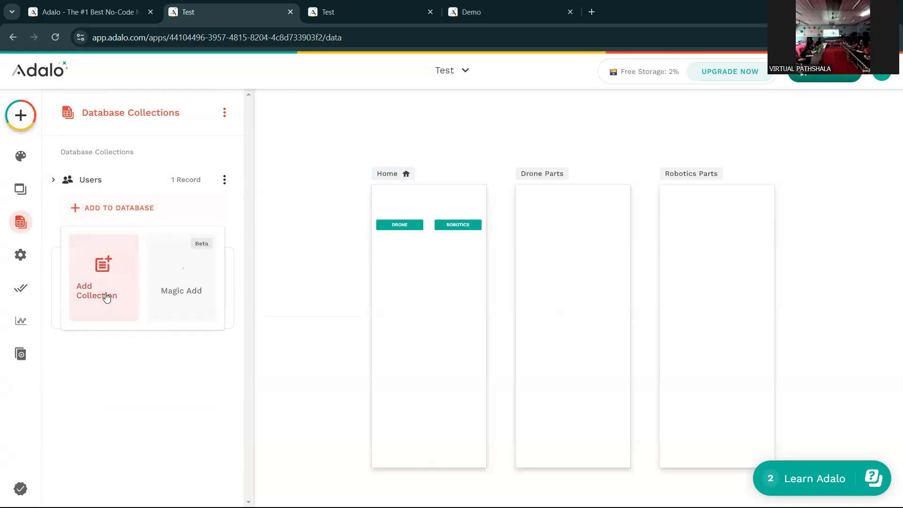
left_click(109, 298)
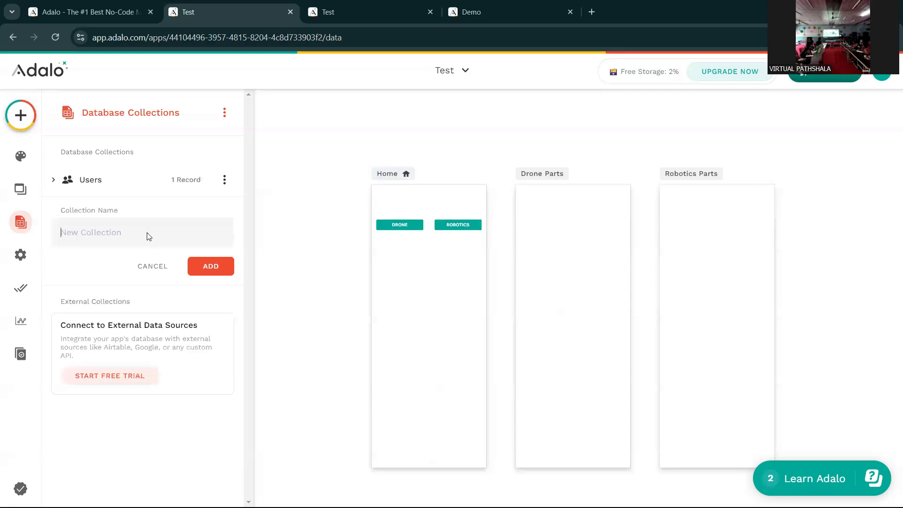
type("Drone")
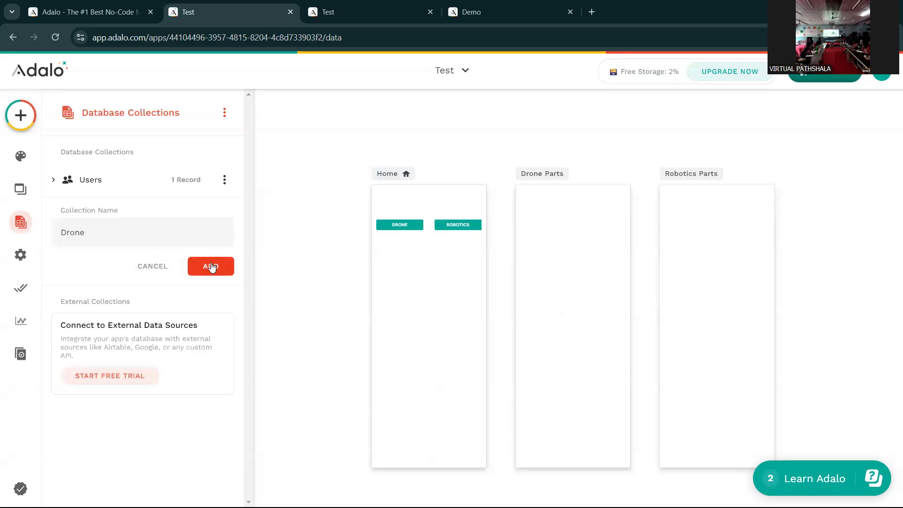
left_click(211, 267)
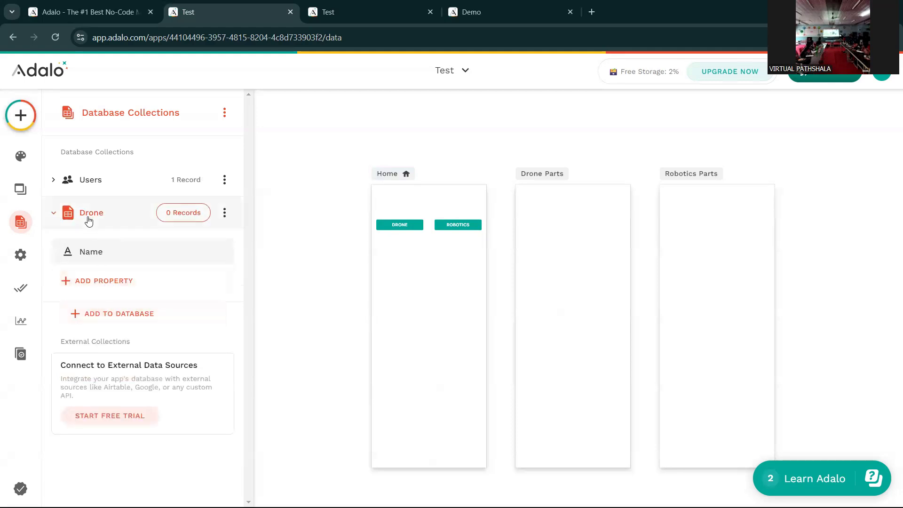
- Add a second collection named Robotics
left_click(62, 216)
left_click(110, 250)
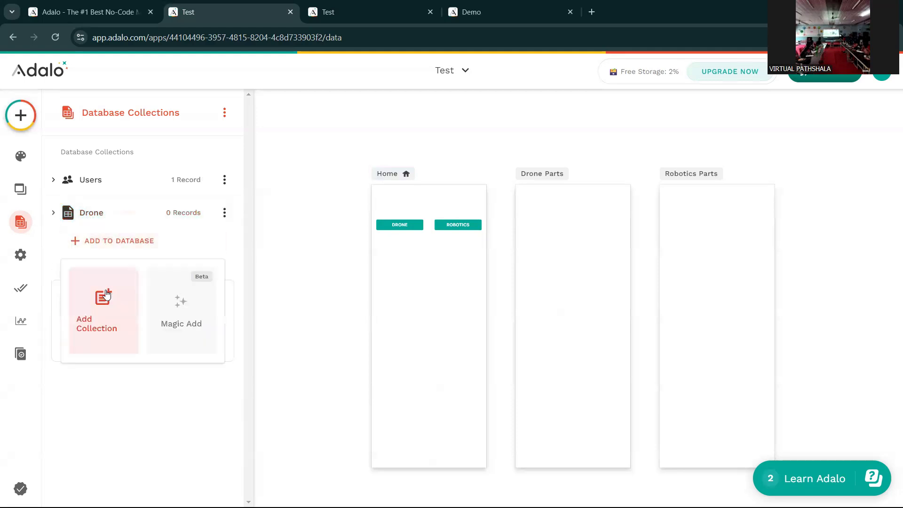
left_click(126, 264)
type("R")
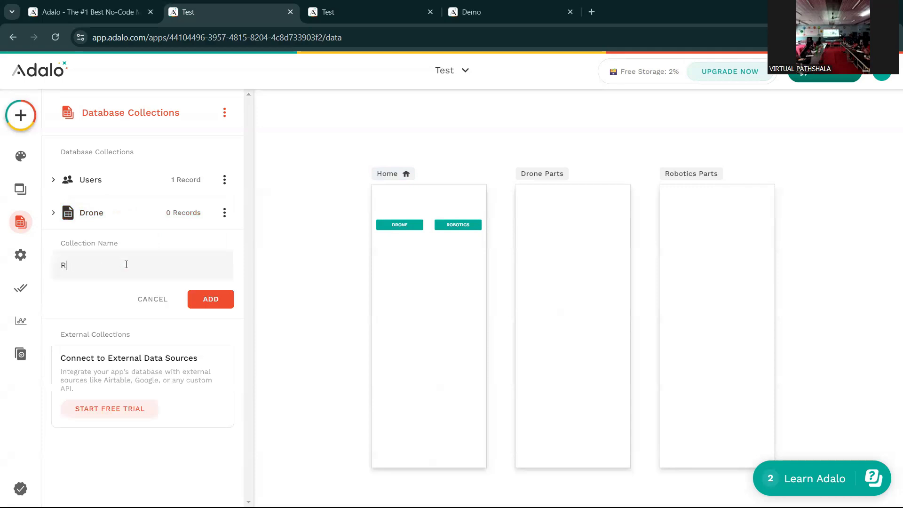
type("obotics")
key("Return")
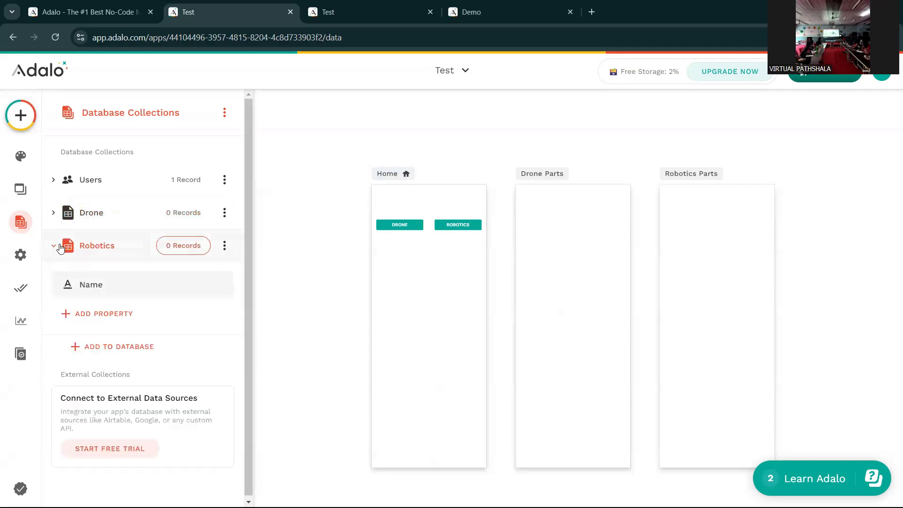
left_click(59, 247)
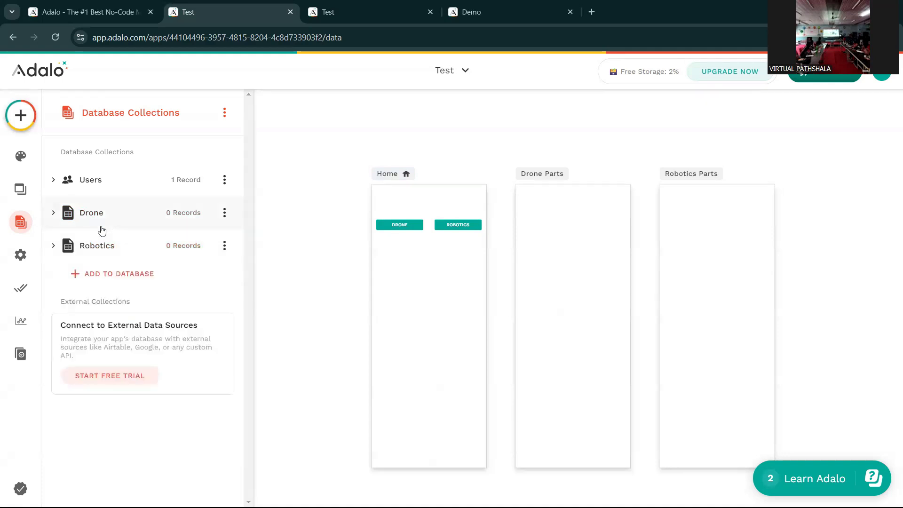
- Add a Number property named price to the Drone collection
left_click(59, 220)
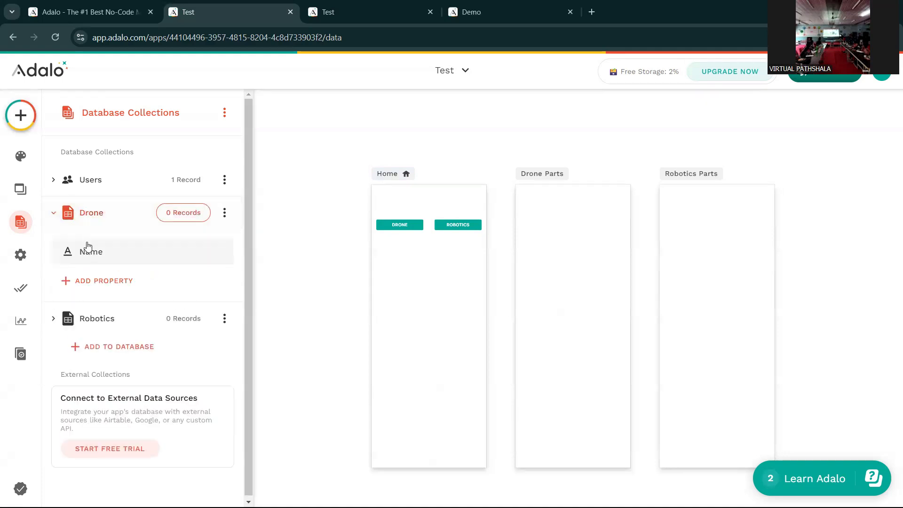
left_click(108, 280)
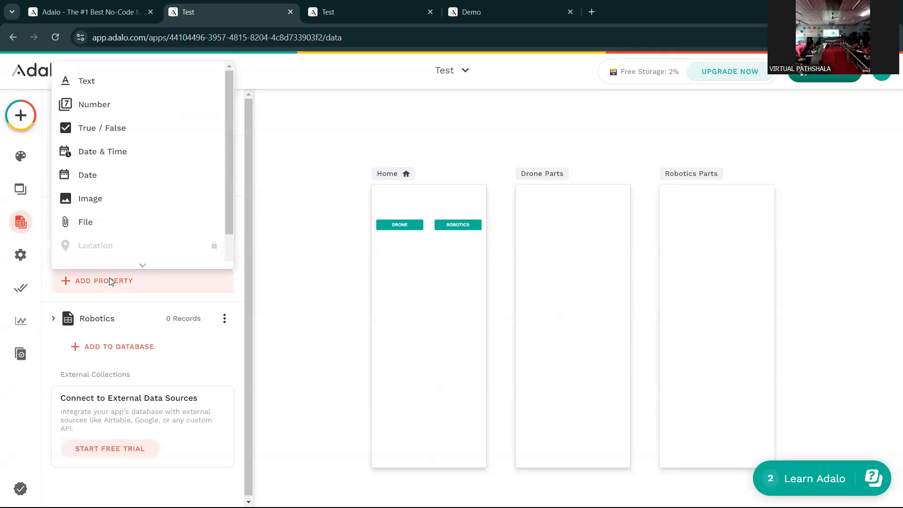
left_click(139, 282)
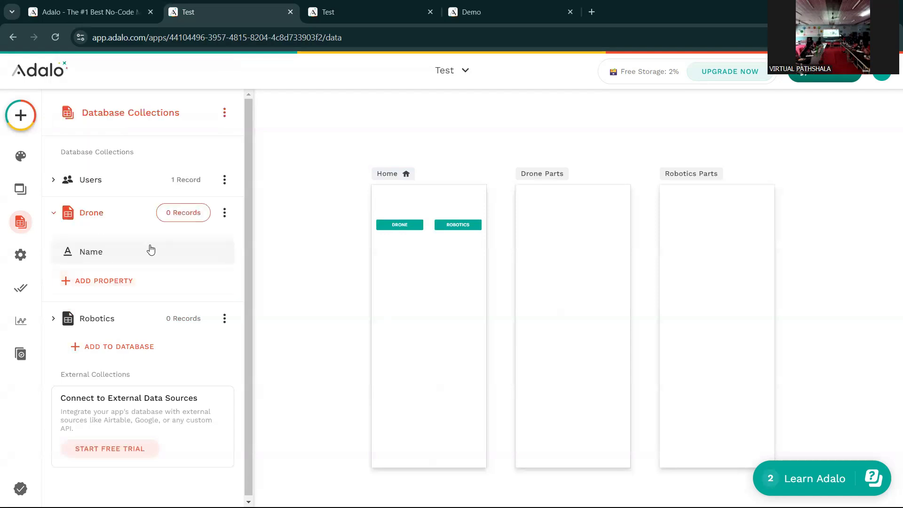
left_click(89, 287)
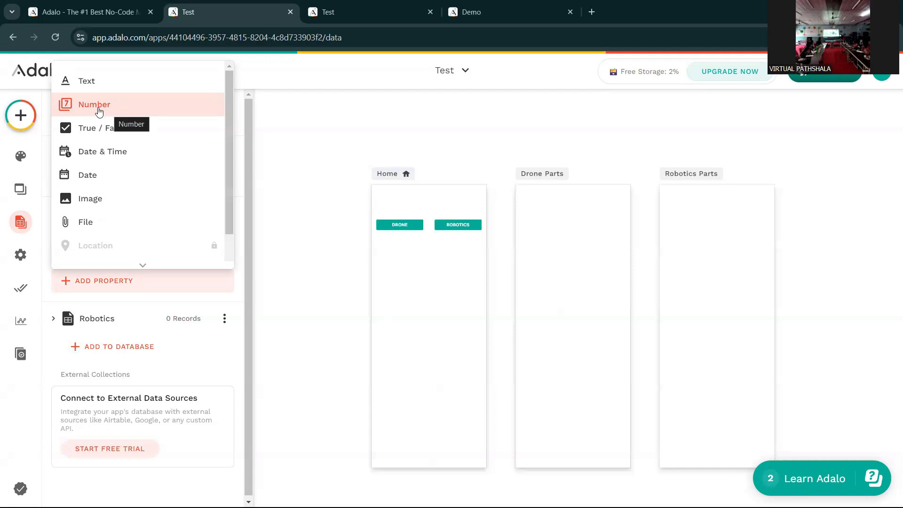
left_click(114, 104)
left_click_drag(141, 373, 61, 368)
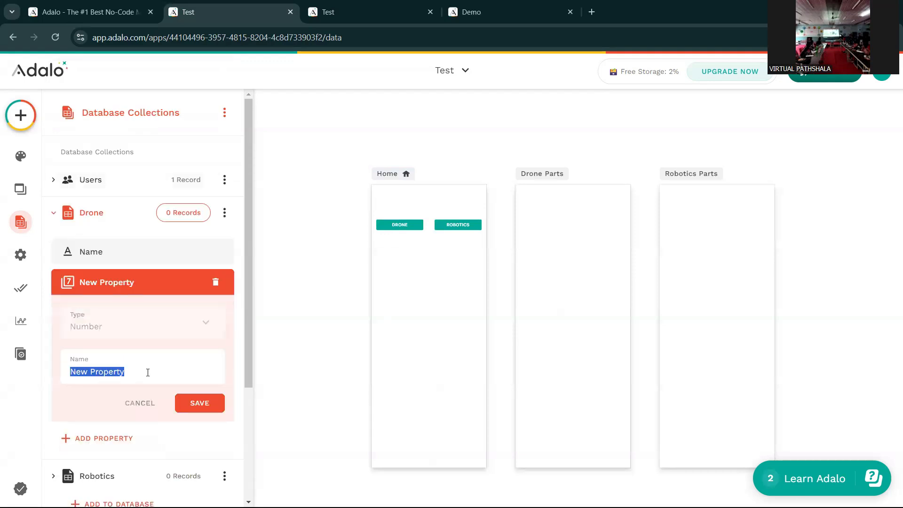
type("p")
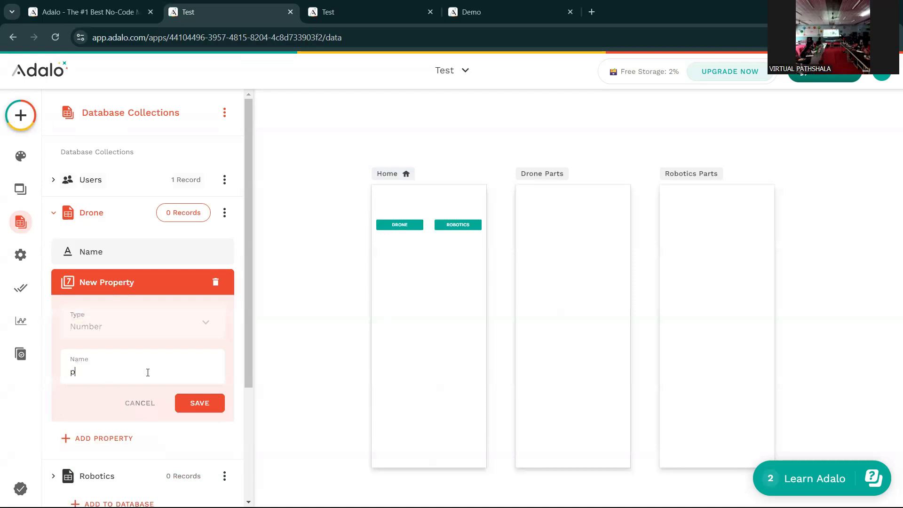
type("rice")
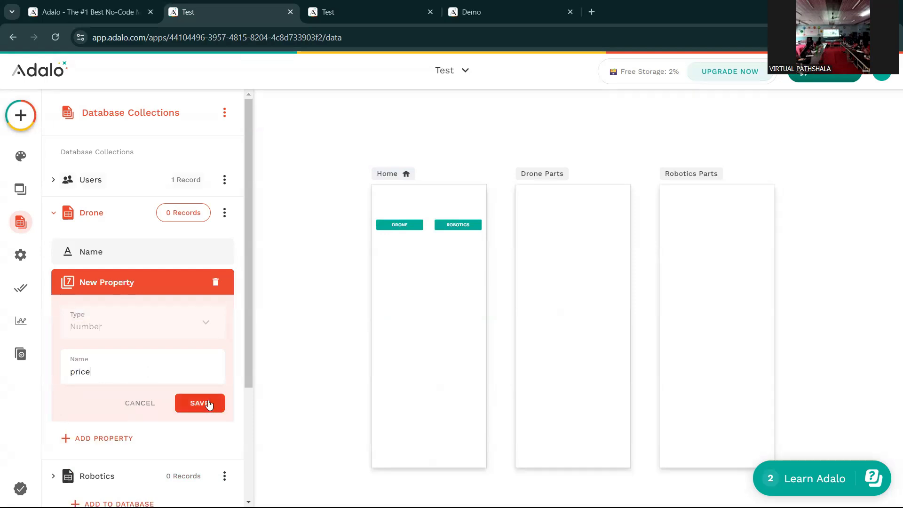
left_click(209, 405)
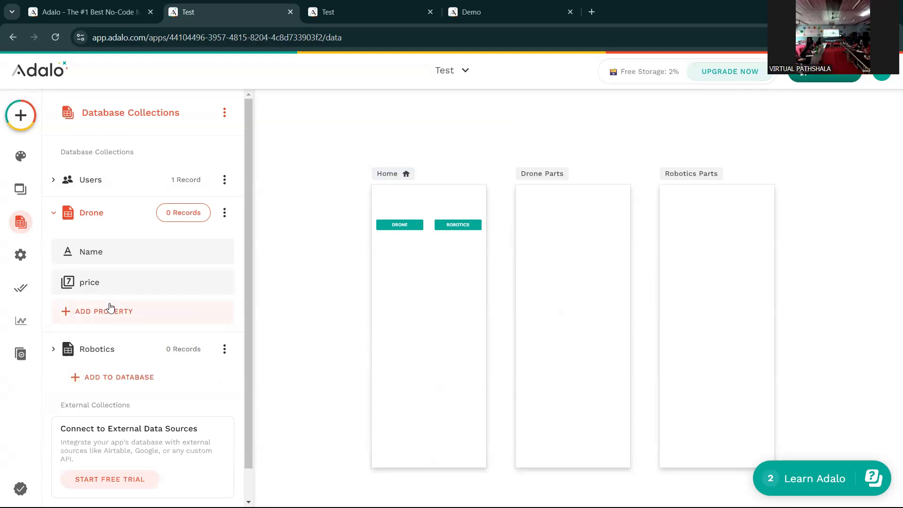
- Add an Image property named Image to Drone
left_click(110, 308)
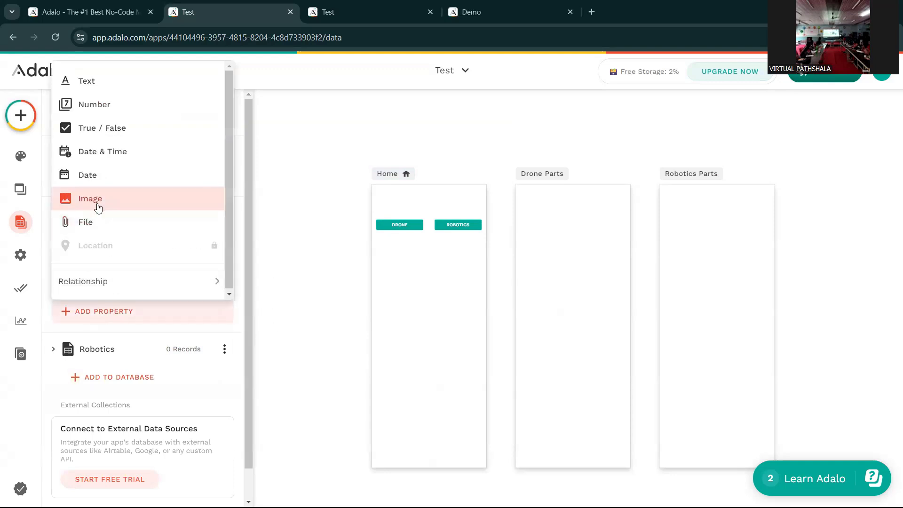
left_click(117, 210)
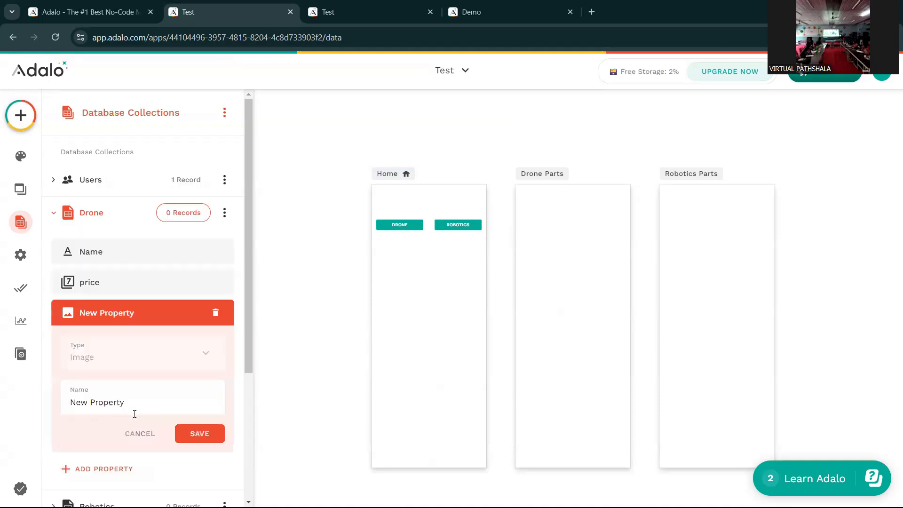
left_click_drag(140, 399, 61, 393)
key("BackSpace")
type("Image")
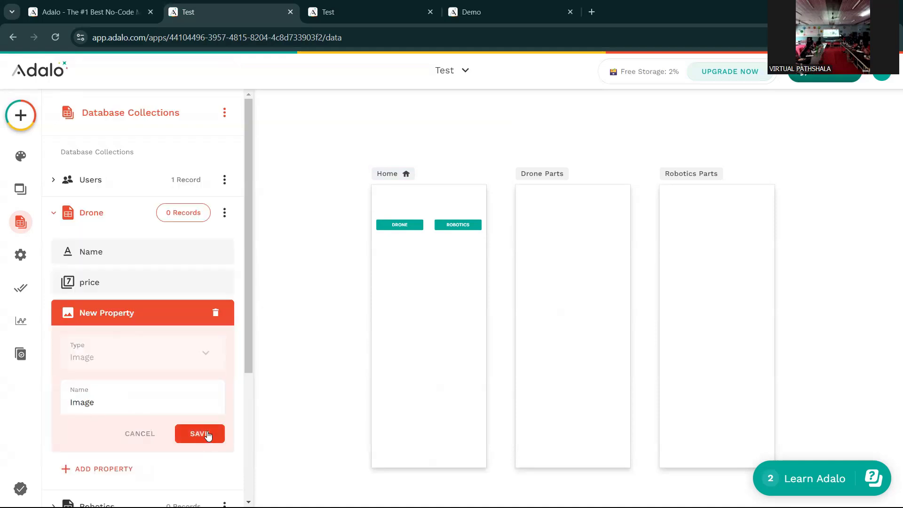
left_click(207, 434)
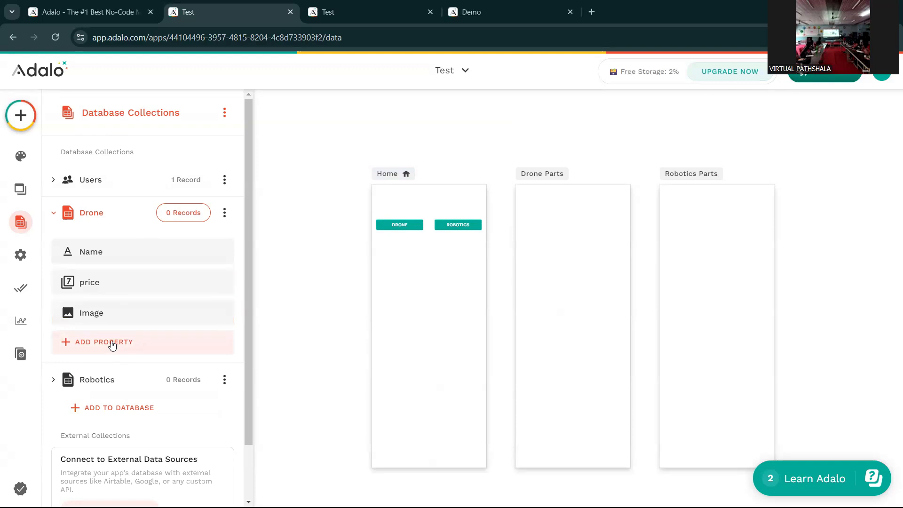
- Add a Text property named Description to Drone and collapse the collection
left_click(94, 341)
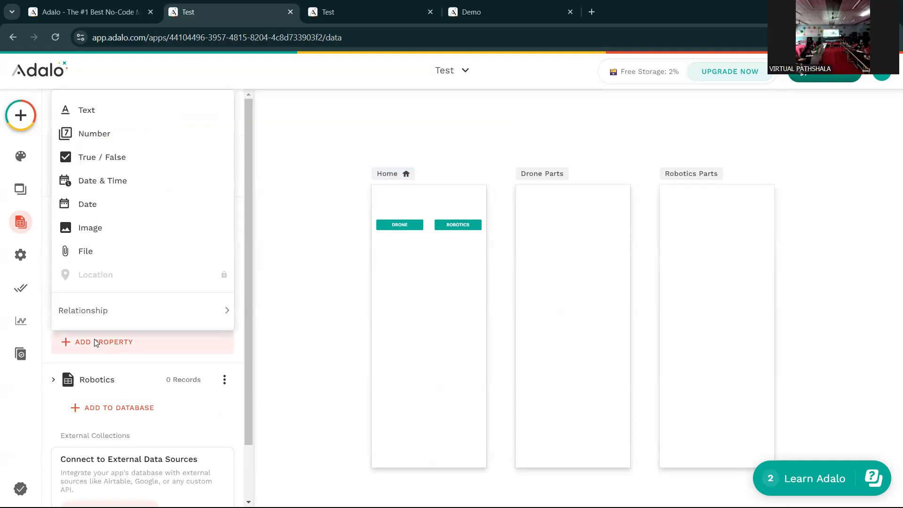
left_click(135, 115)
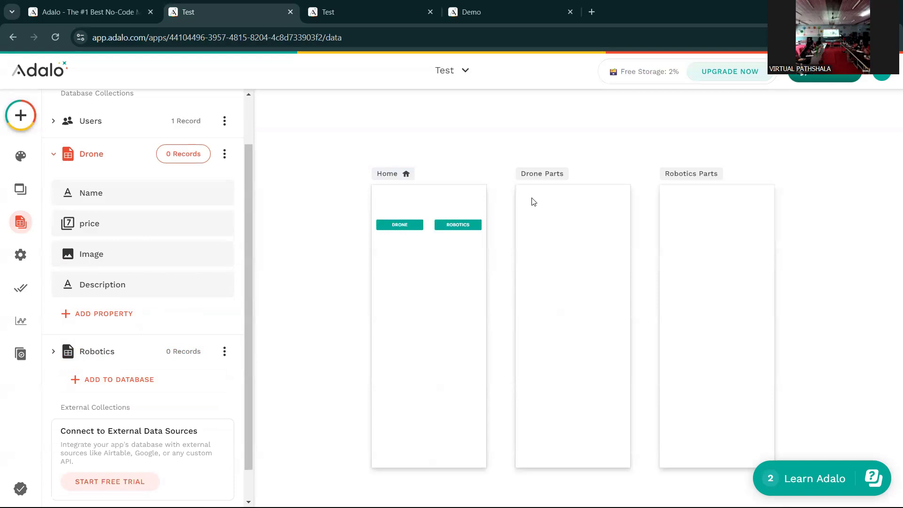
left_click(57, 157)
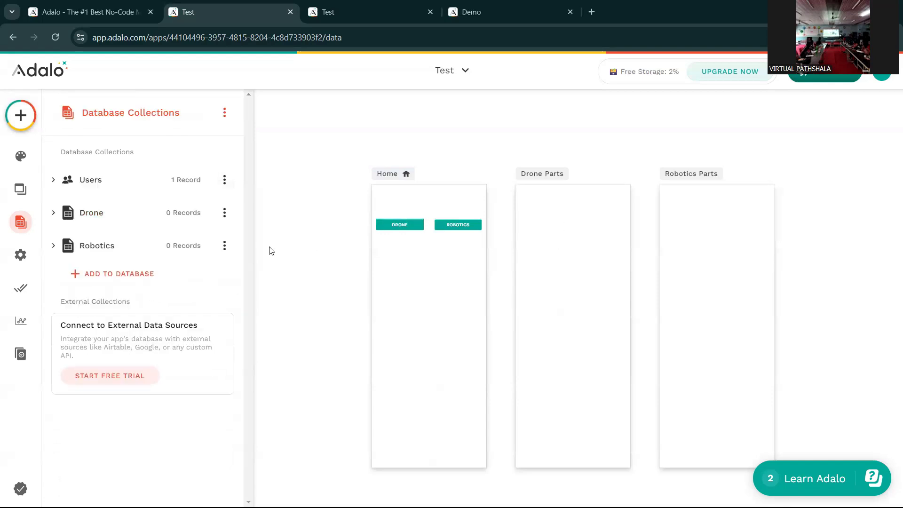
- Drag a Card List from the Lists components onto the centre of the Drone Parts screen
left_click(21, 115)
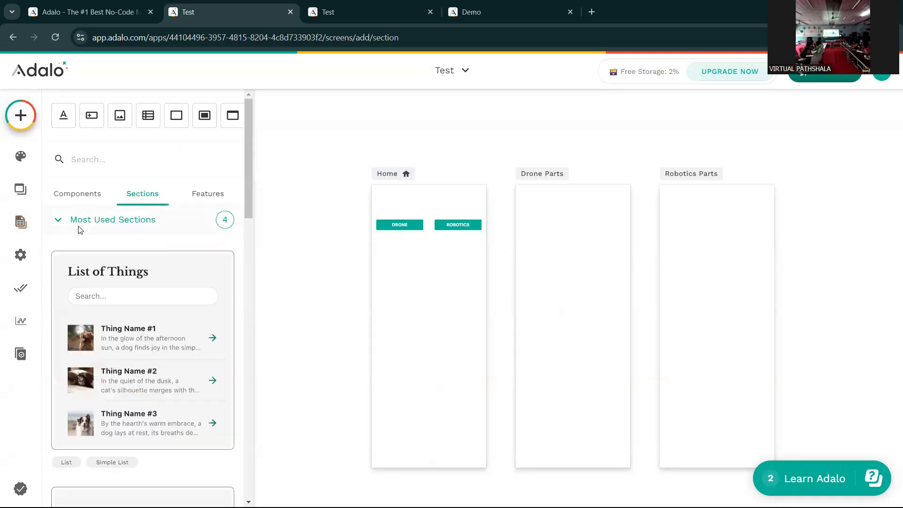
left_click(93, 224)
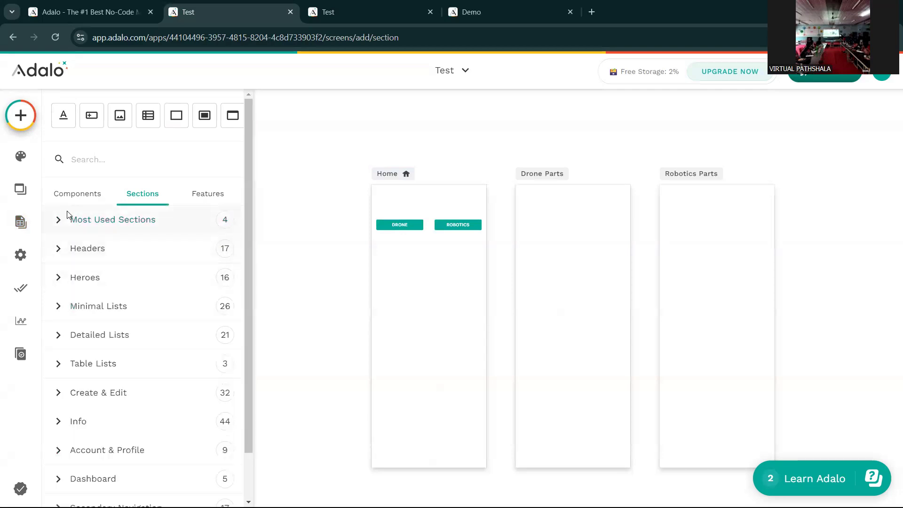
left_click(76, 199)
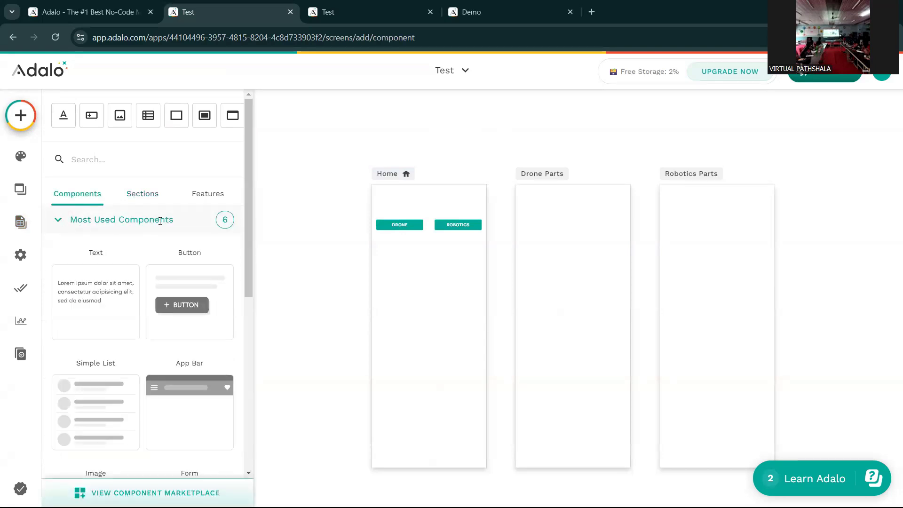
left_click(60, 224)
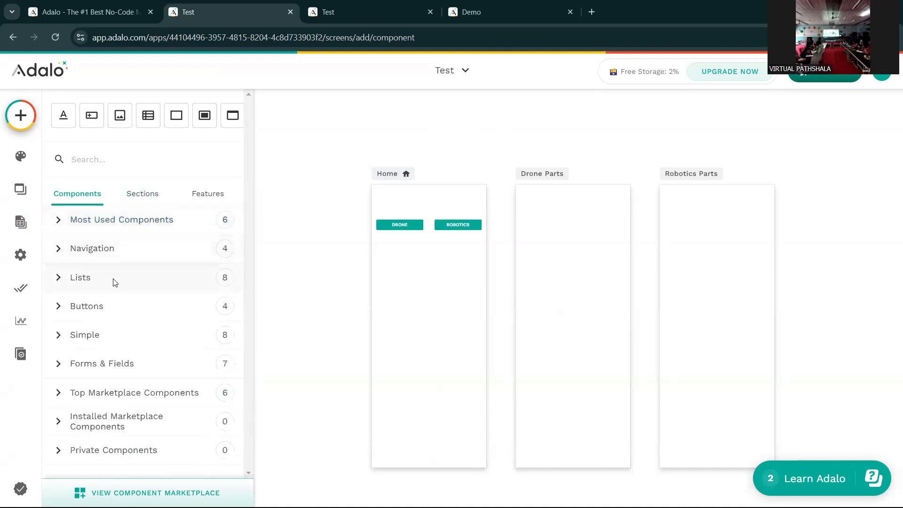
left_click(59, 280)
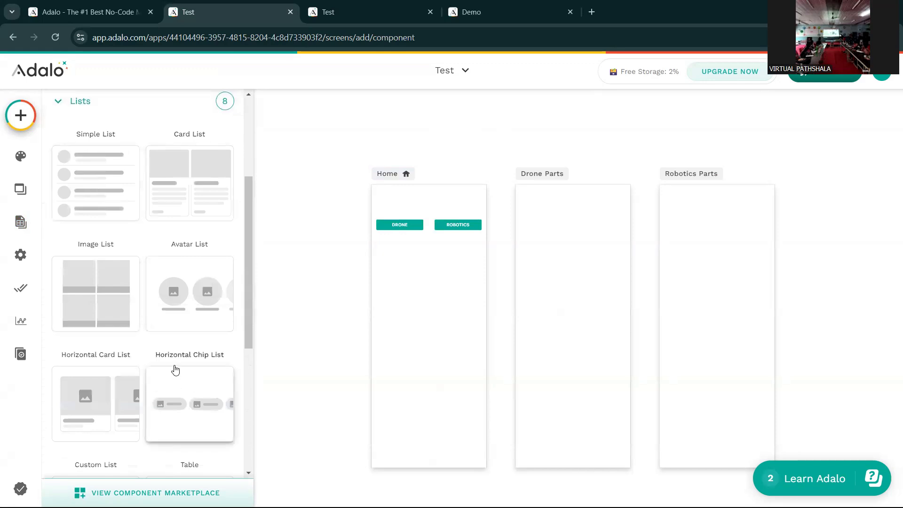
scroll(141, 329, "up", 1)
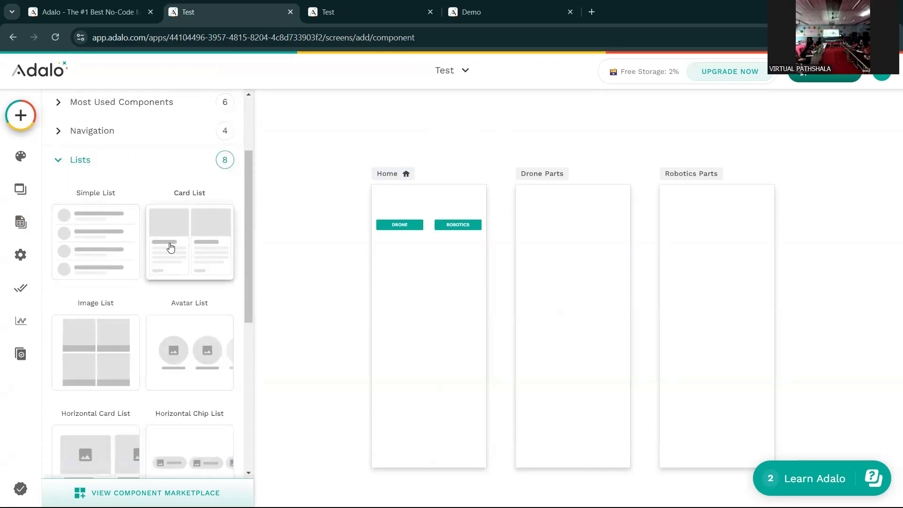
left_click_drag(171, 246, 574, 307)
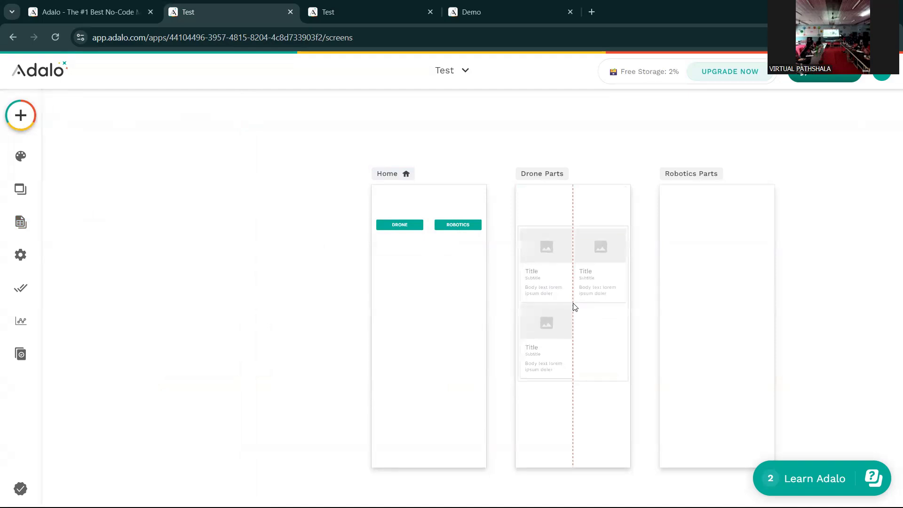
left_click_drag(574, 307, 574, 305)
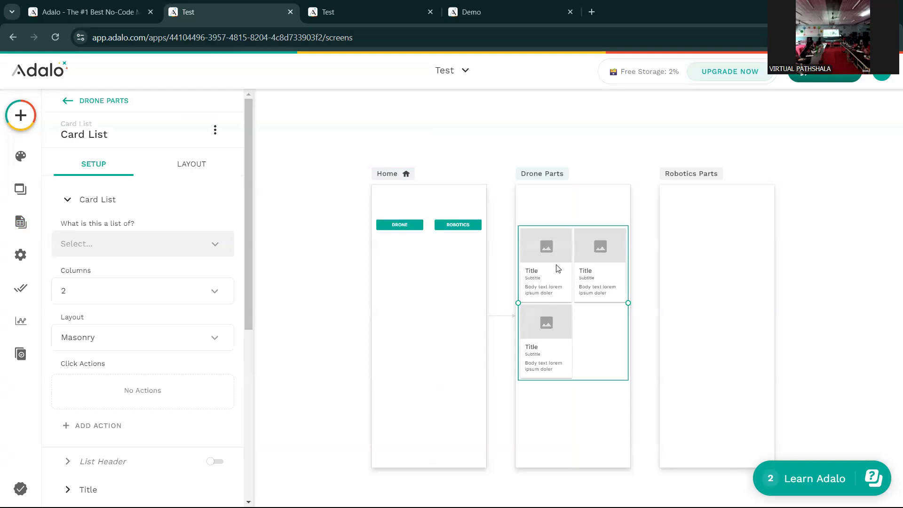
- Make the Card List a list of Drone records, keeping the filter at All drone
left_click(104, 249)
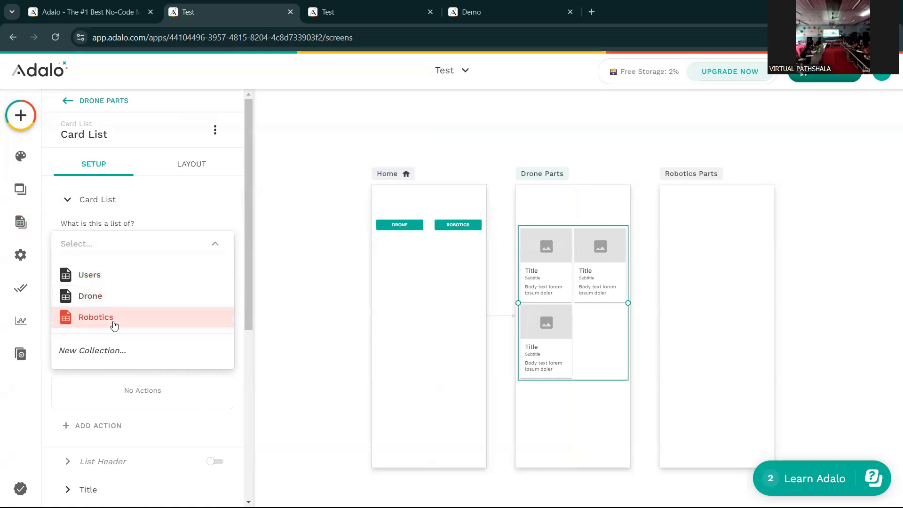
left_click(109, 298)
scroll(110, 282, "down", 2)
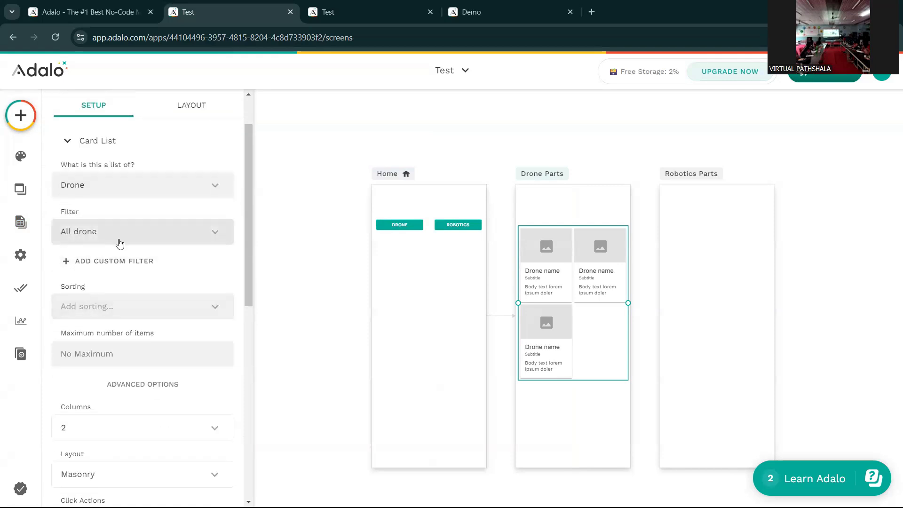
left_click(82, 234)
left_click(83, 233)
scroll(100, 290, "down", 1)
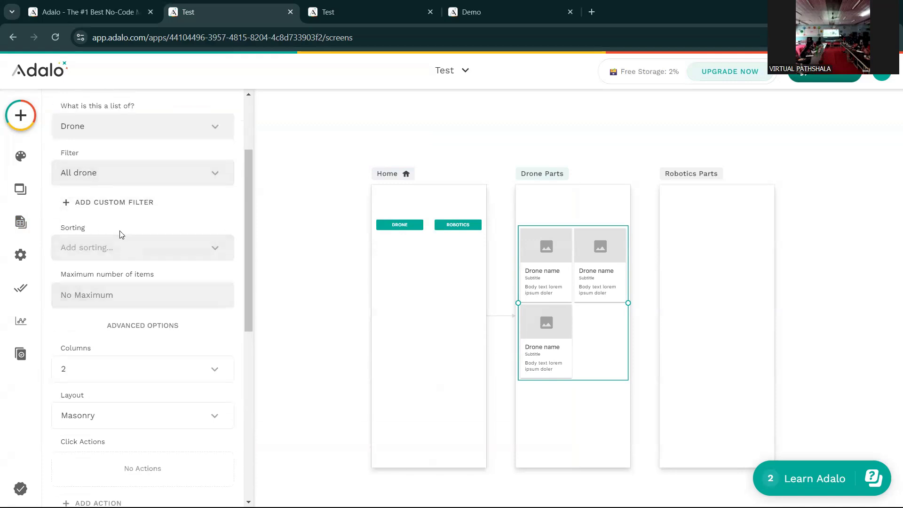
scroll(121, 236, "up", 1)
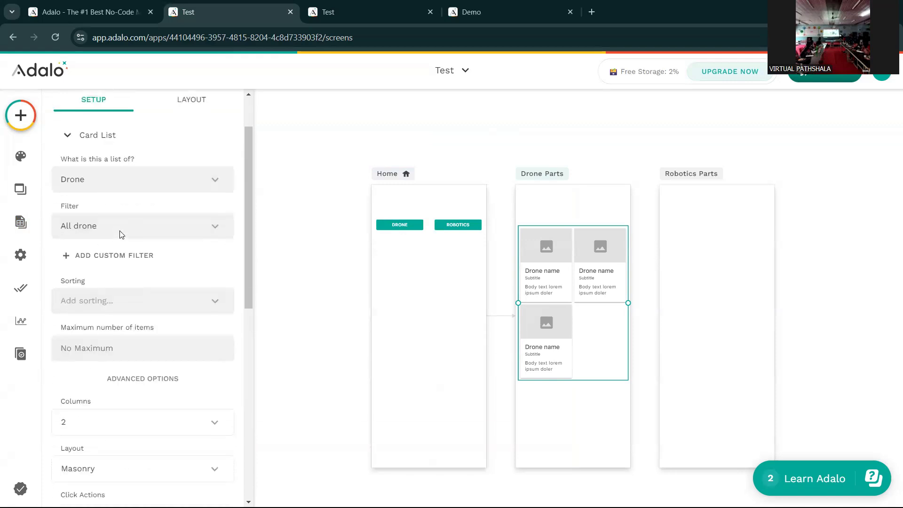
left_click(99, 151)
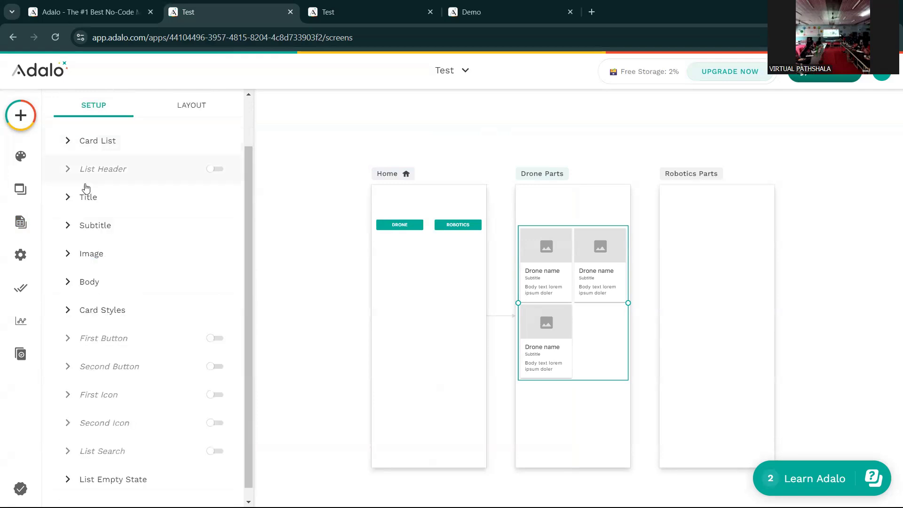
- Replace the card subtitle placeholder with the Drone's price
left_click(114, 238)
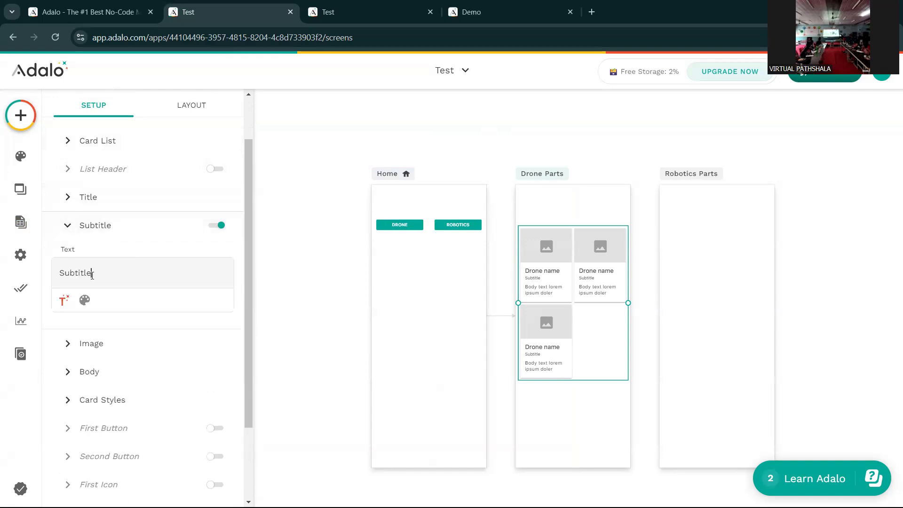
key("BackSpace")
key("BackSpace")
key("BackSpace")
key("BackSpace")
key("BackSpace")
key("BackSpace")
key("BackSpace")
key("BackSpace")
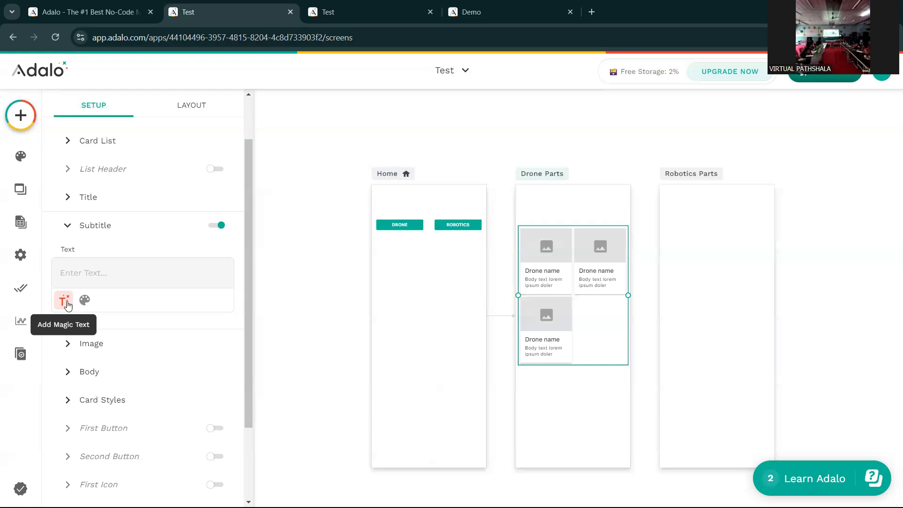
left_click(63, 302)
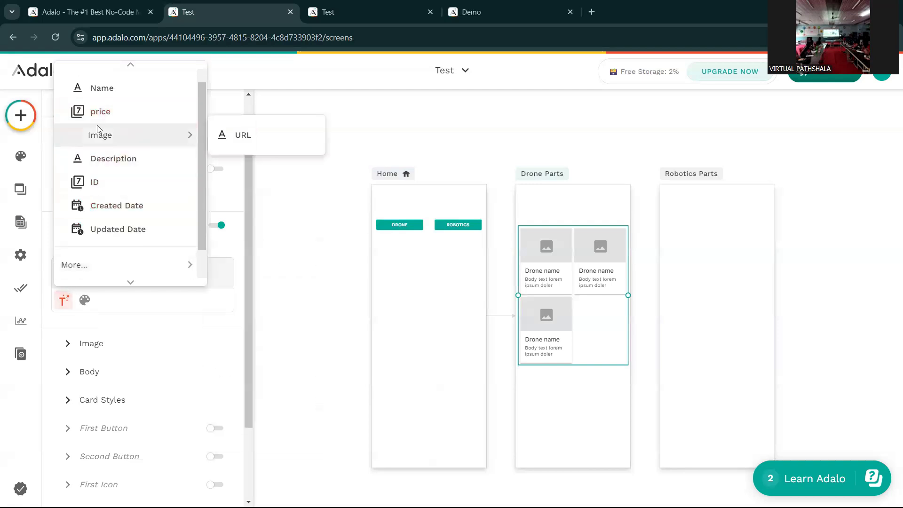
left_click(65, 302)
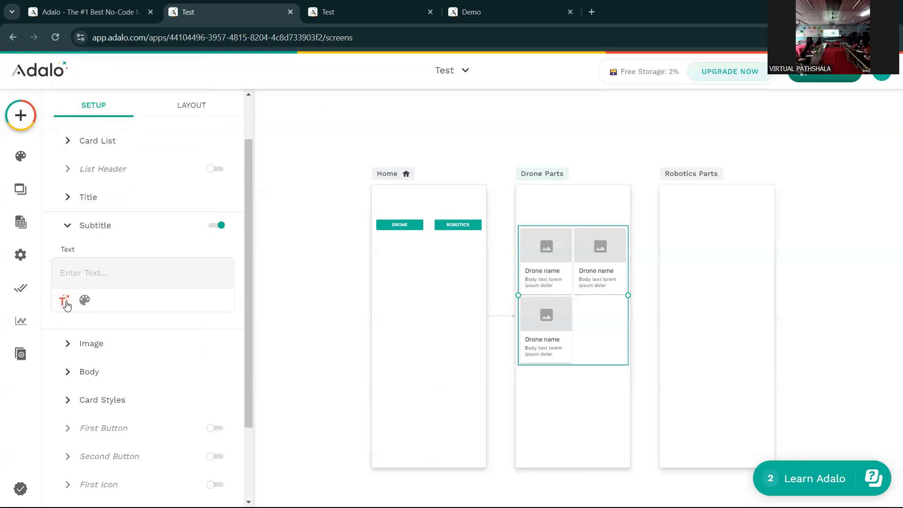
left_click(65, 301)
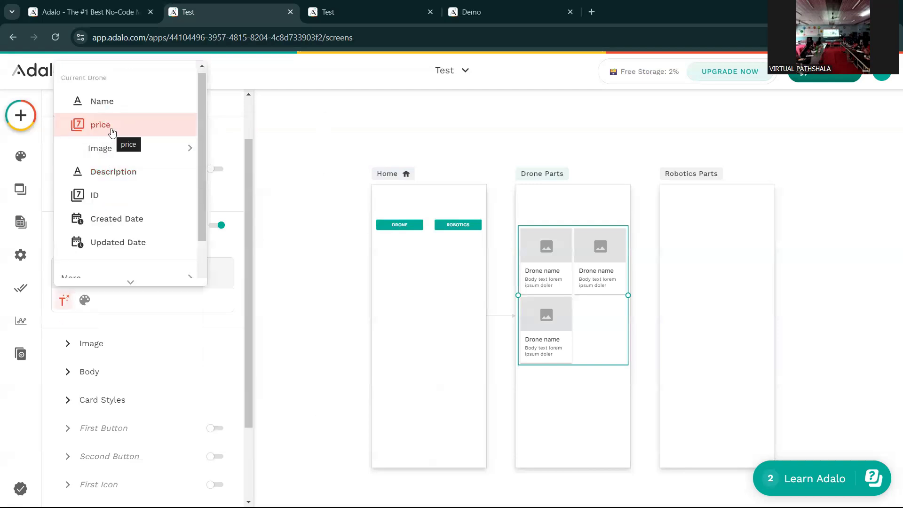
left_click(112, 137)
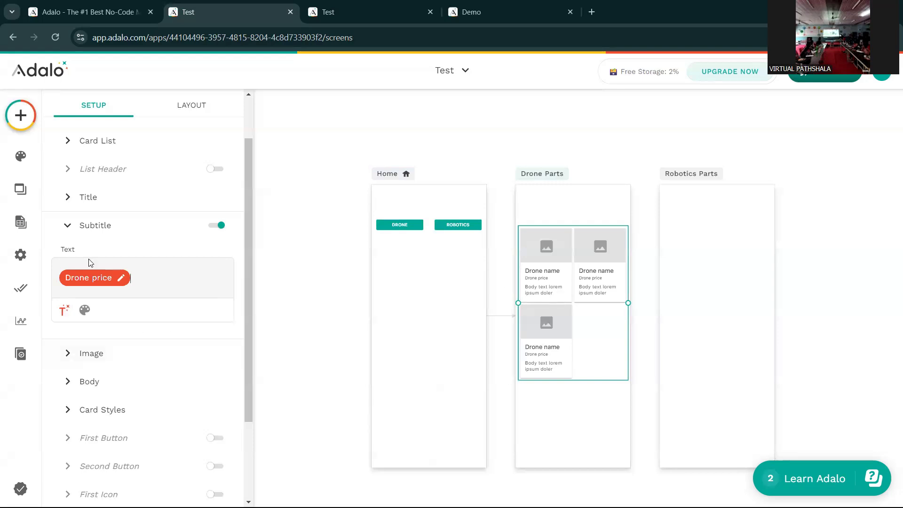
left_click(72, 225)
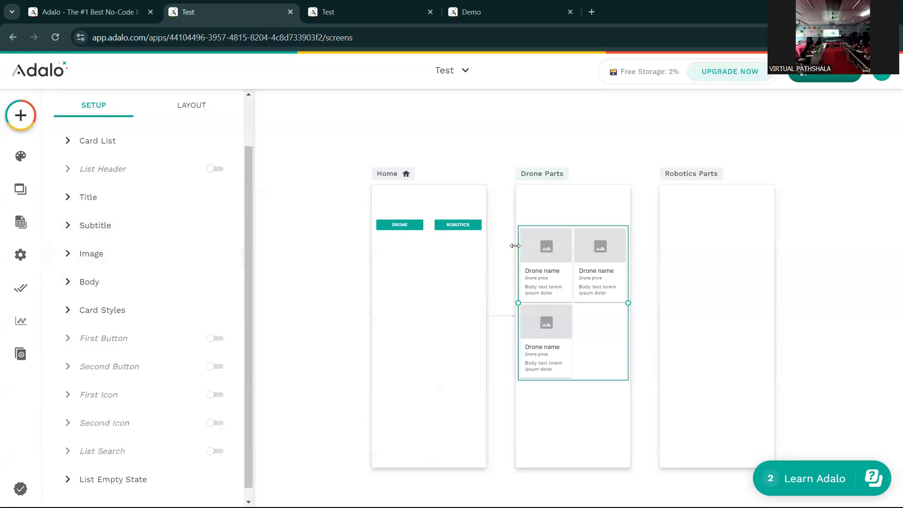
- Set the card image source to Current Drone > Image
left_click(90, 262)
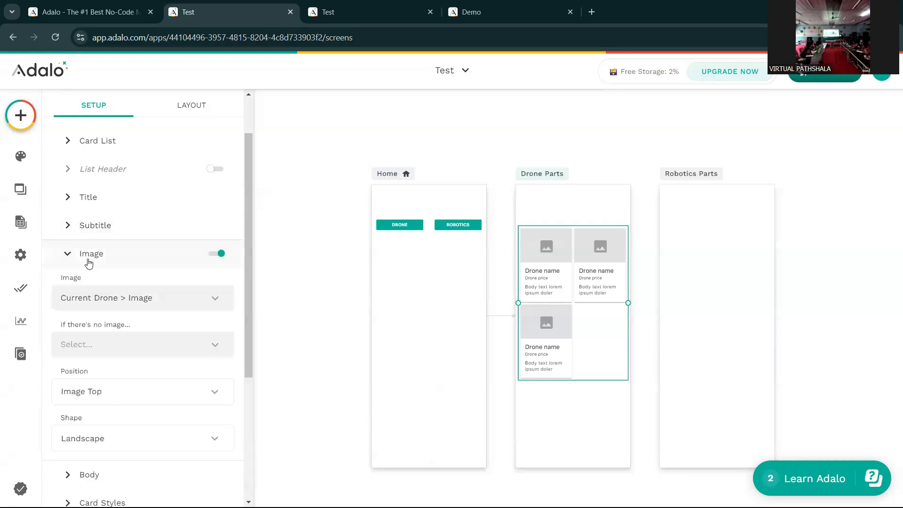
left_click(143, 305)
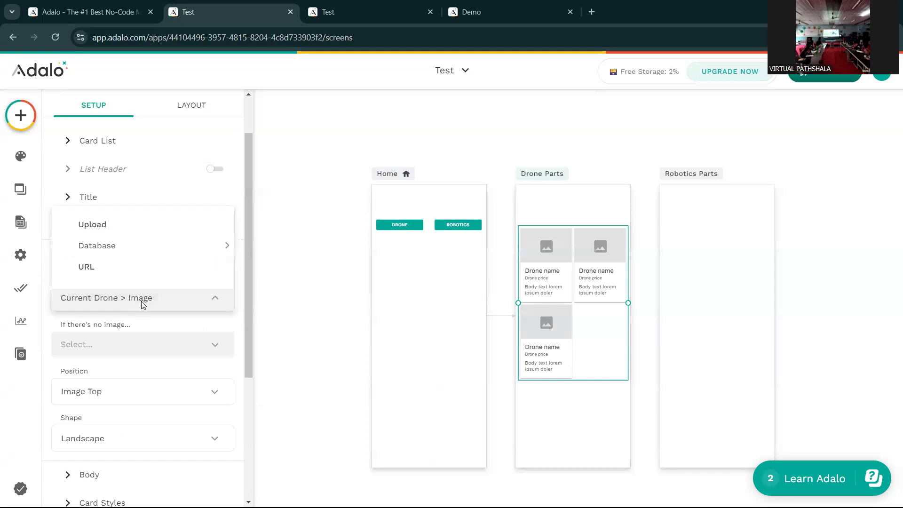
mouse_move(111, 251)
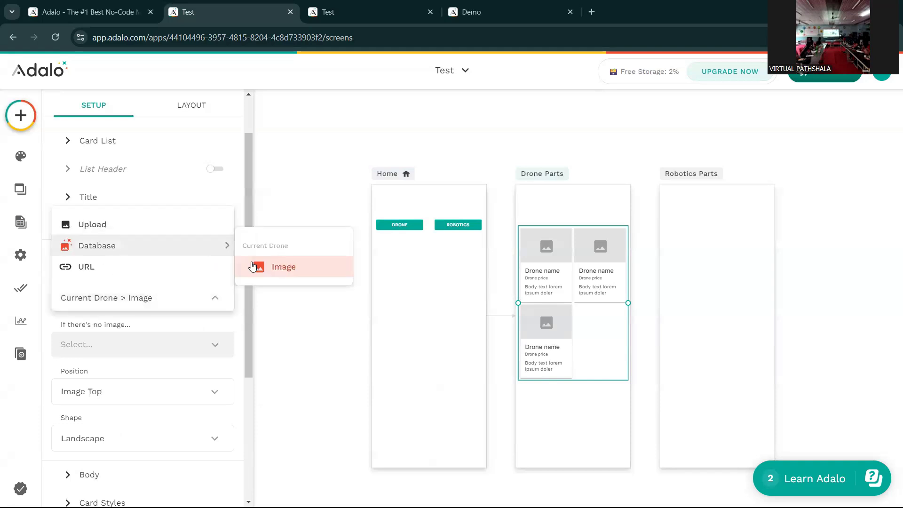
left_click(98, 304)
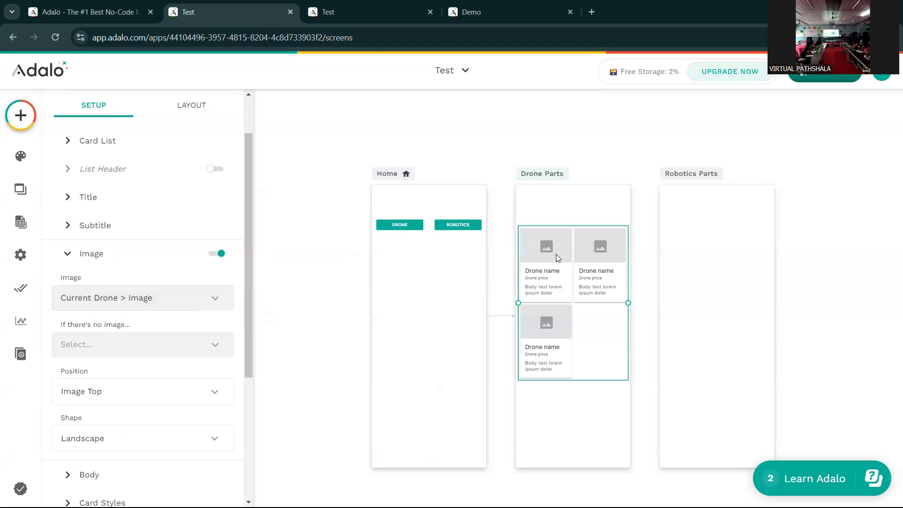
left_click(95, 258)
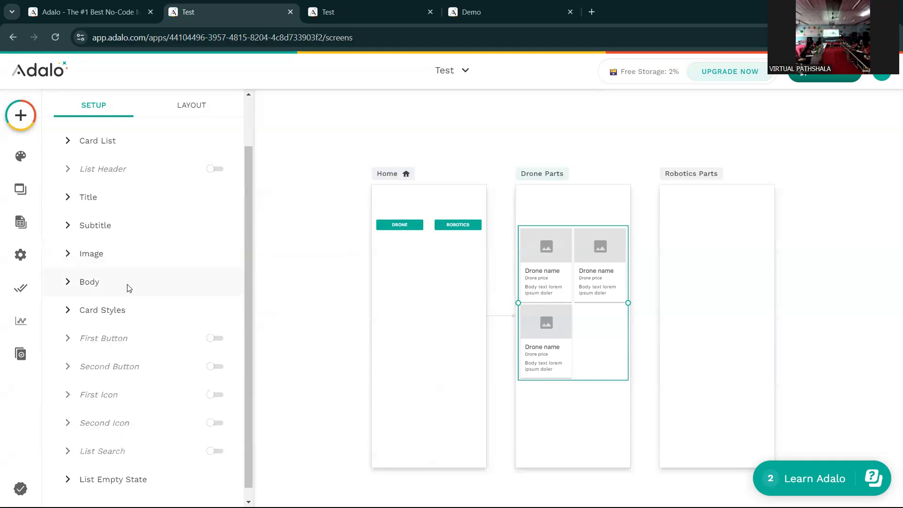
- Replace the lorem ipsum body text with Current Drone > Description and reload the preview
left_click(86, 284)
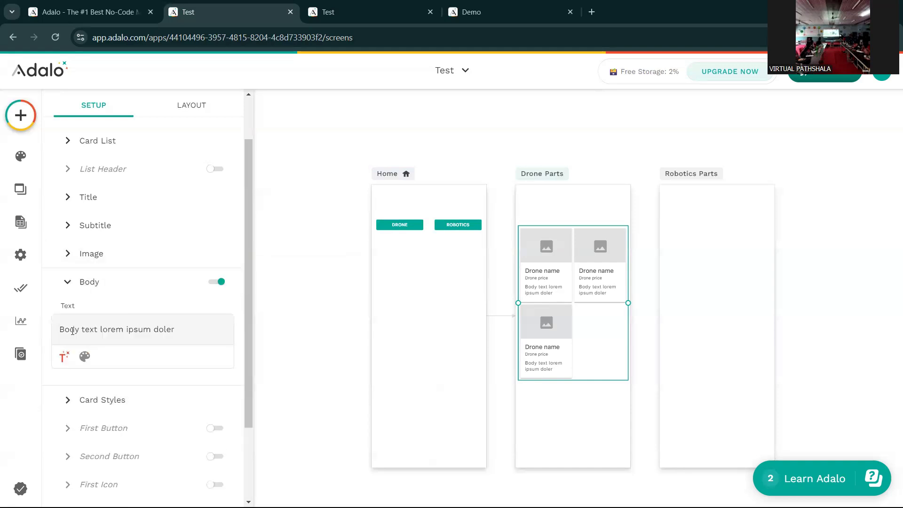
left_click(60, 331)
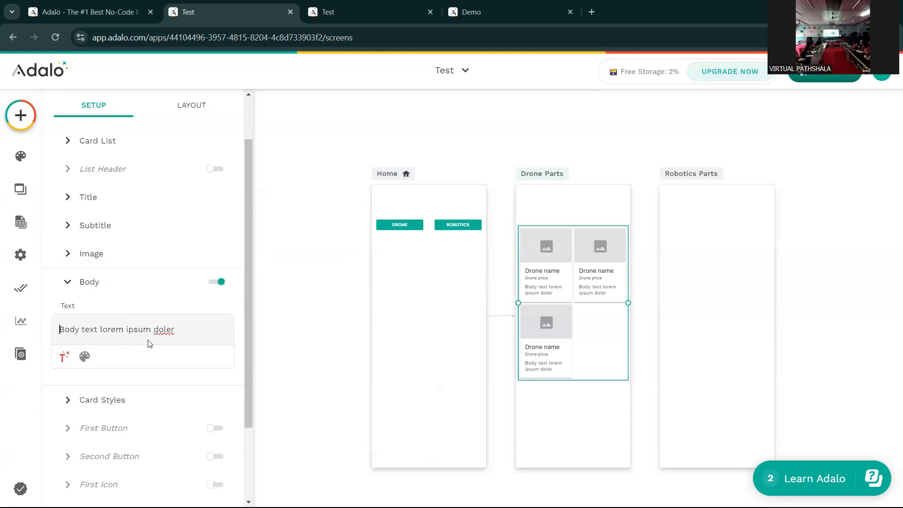
left_click(180, 331)
key("BackSpace")
key("BackSpace")
key("BackSpace")
key("BackSpace")
key("BackSpace")
key("BackSpace")
key("BackSpace")
key("BackSpace")
key("BackSpace")
key("BackSpace")
key("BackSpace")
key("BackSpace")
key("BackSpace")
key("BackSpace")
key("BackSpace")
key("BackSpace")
key("BackSpace")
key("BackSpace")
key("BackSpace")
key("BackSpace")
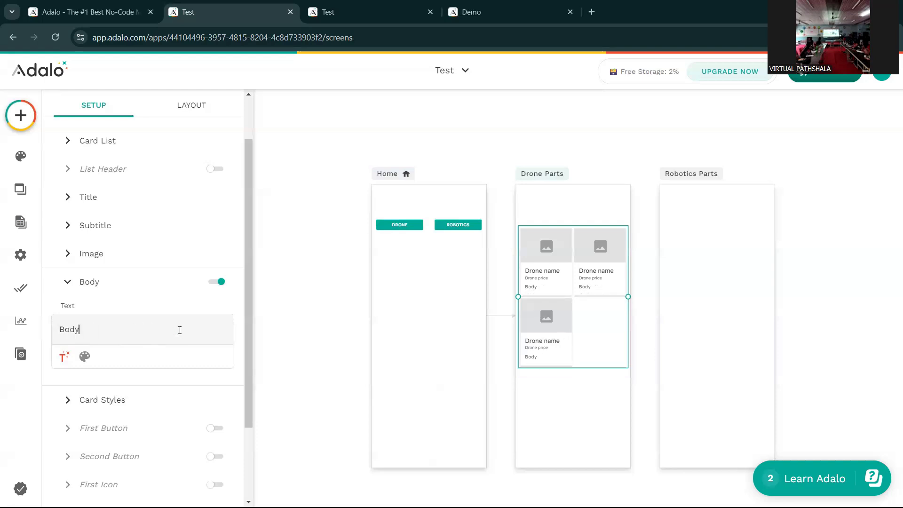
left_click(64, 356)
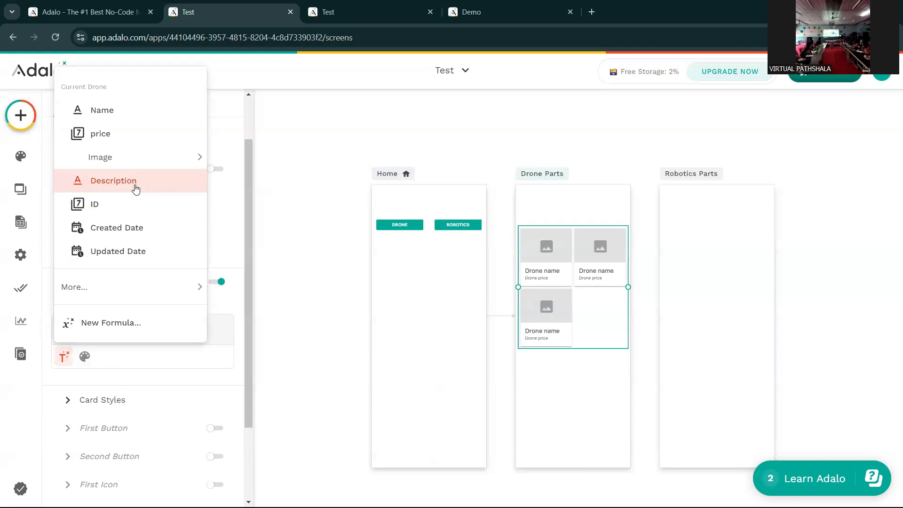
left_click(135, 188)
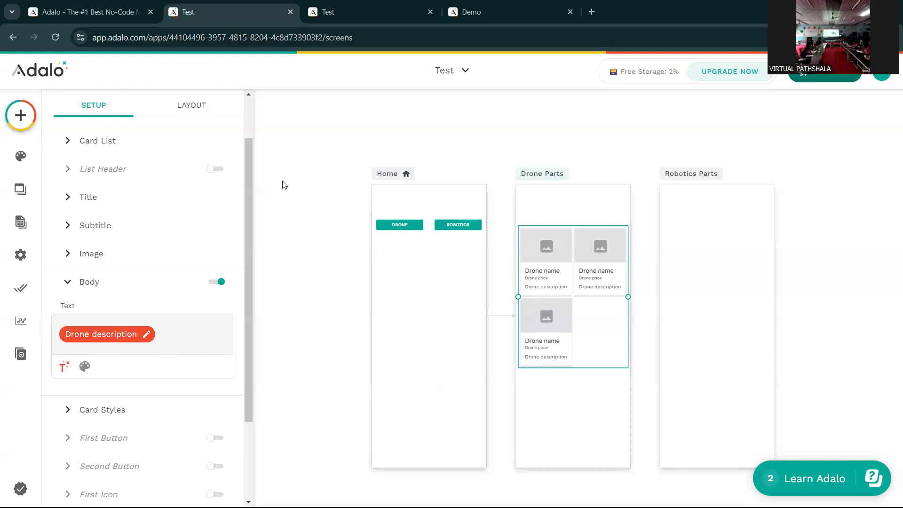
left_click(349, 13)
left_click(63, 36)
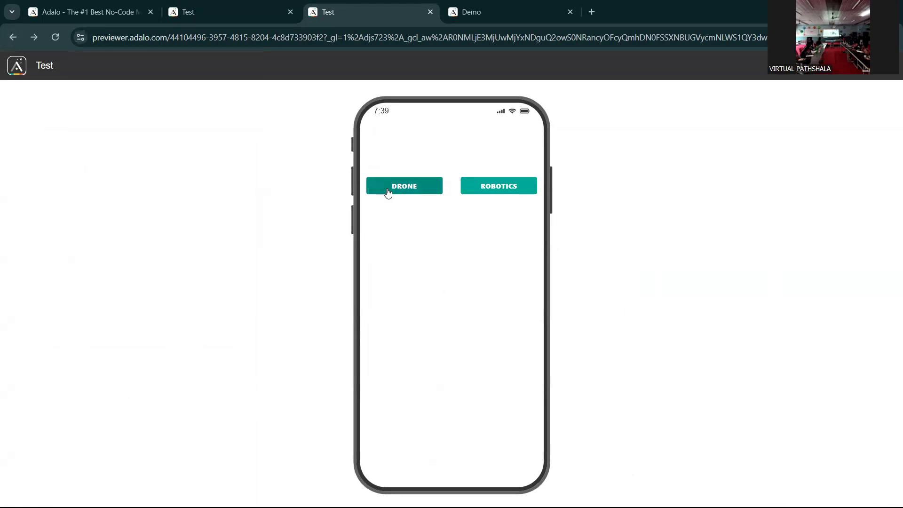
- Open the Drone screen in the preview, then return to the editor's Database collections
left_click(388, 189)
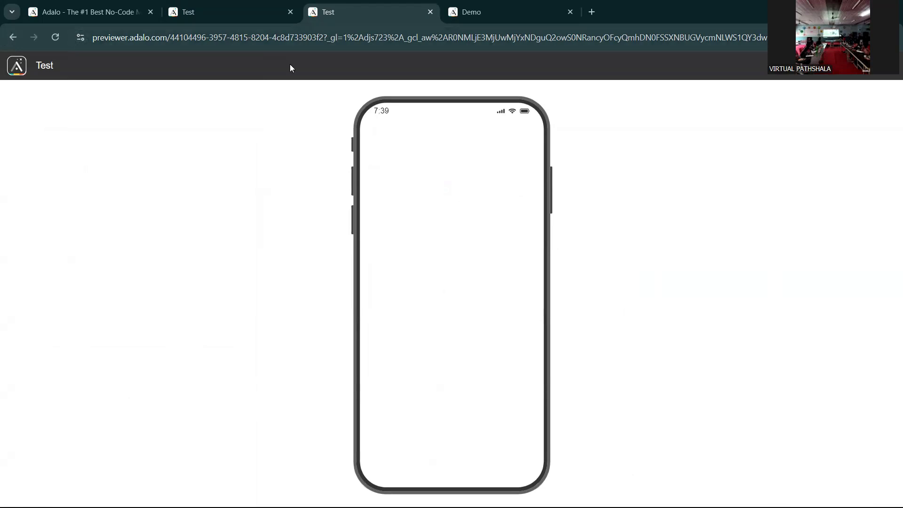
key("ctrl+Page_Up")
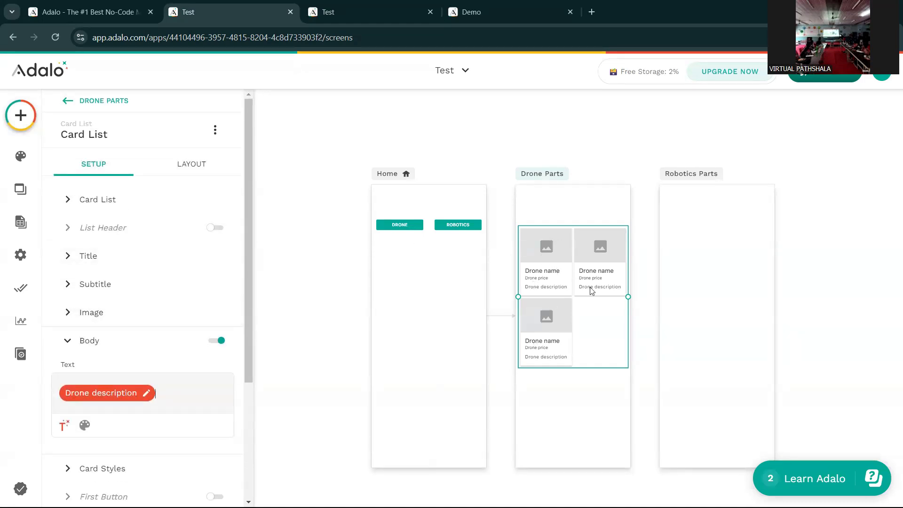
left_click(19, 224)
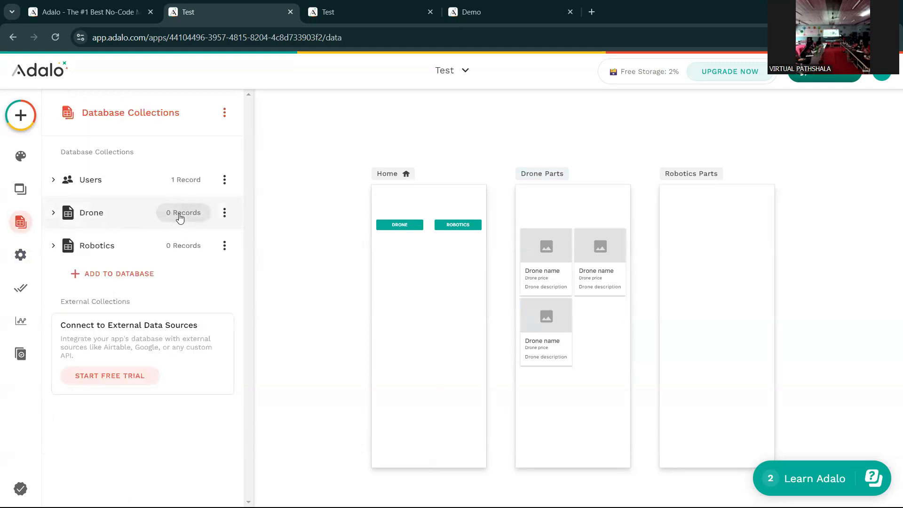
- Open the Drone collection's records and start a new Drone record
left_click(179, 217)
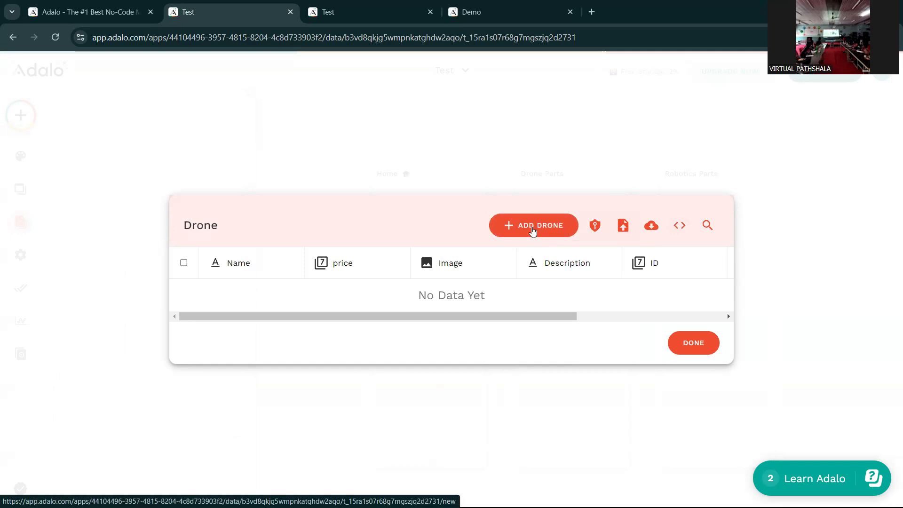
left_click(519, 227)
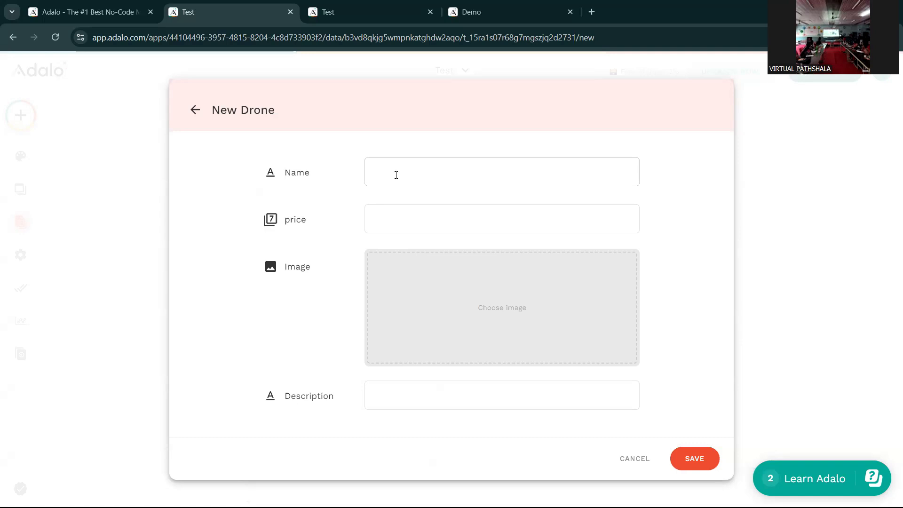
- Enter name 'Filght Controller', price 15000 and image flight.jpeg, then search 'flight' in a new tab
left_click(396, 175)
type("Filght Controller")
type("15000")
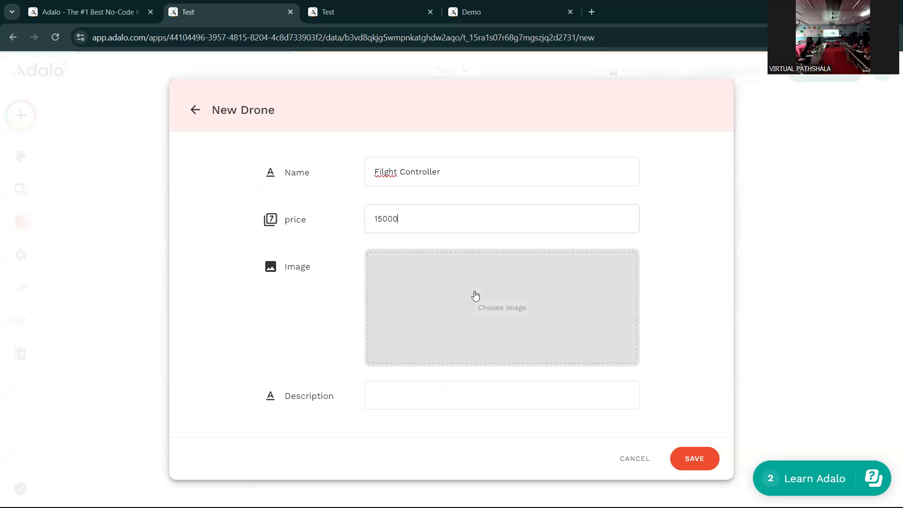
left_click(500, 309)
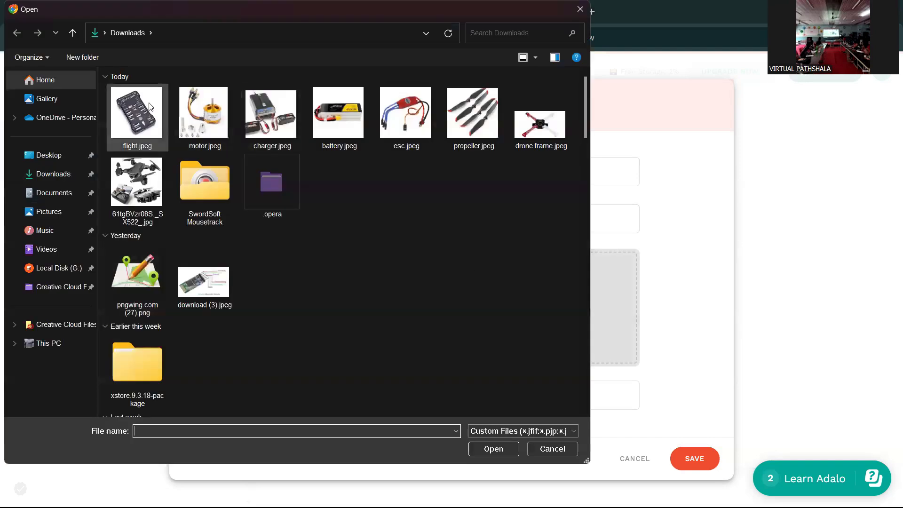
left_click(151, 106)
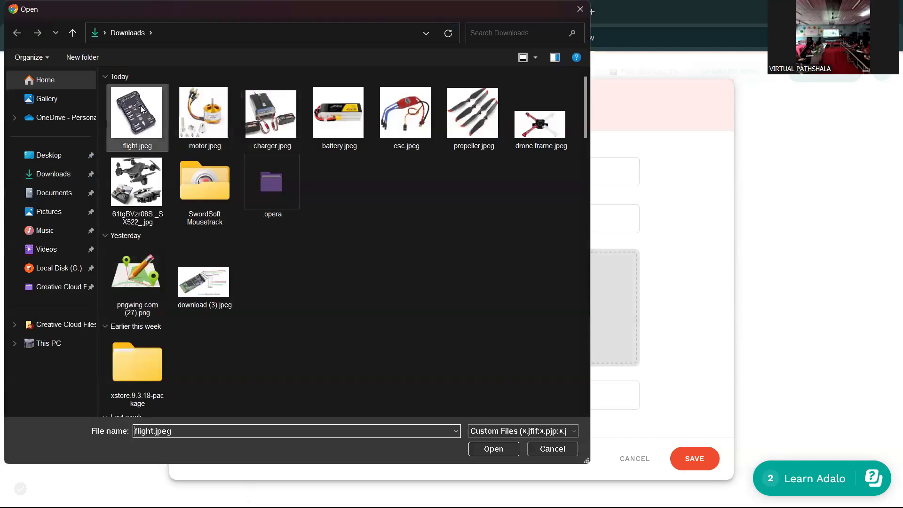
left_click(493, 450)
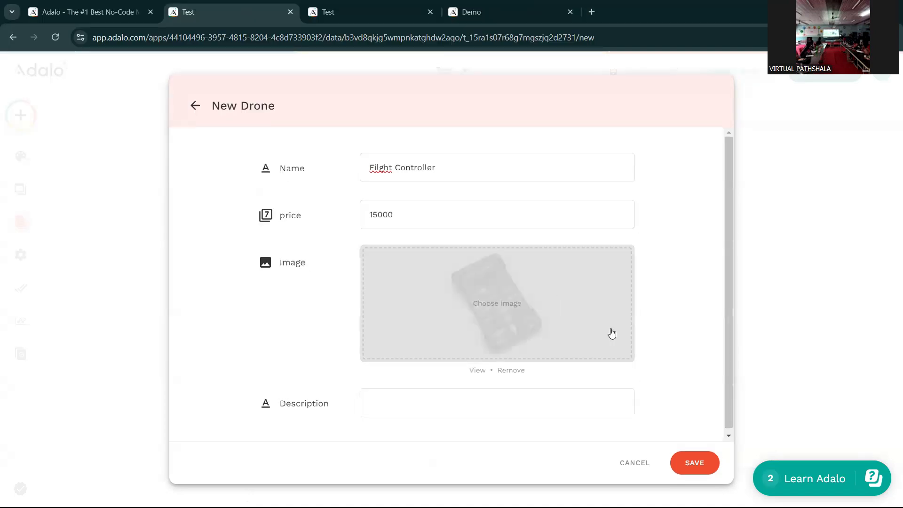
scroll(699, 307, "down", 1)
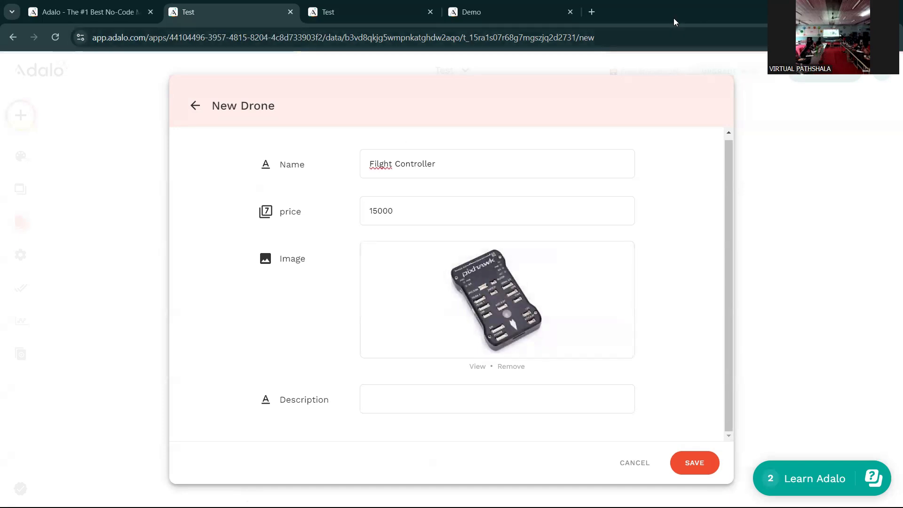
left_click(591, 11)
type("flight")
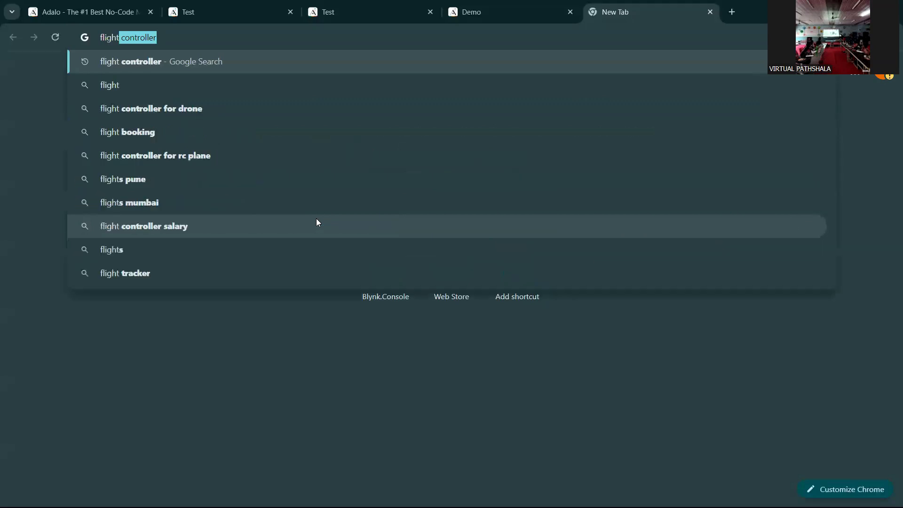
- Search Google Shopping for 'flight controller' and open the Pixhawk PX4 listing
key("Right")
key("Return")
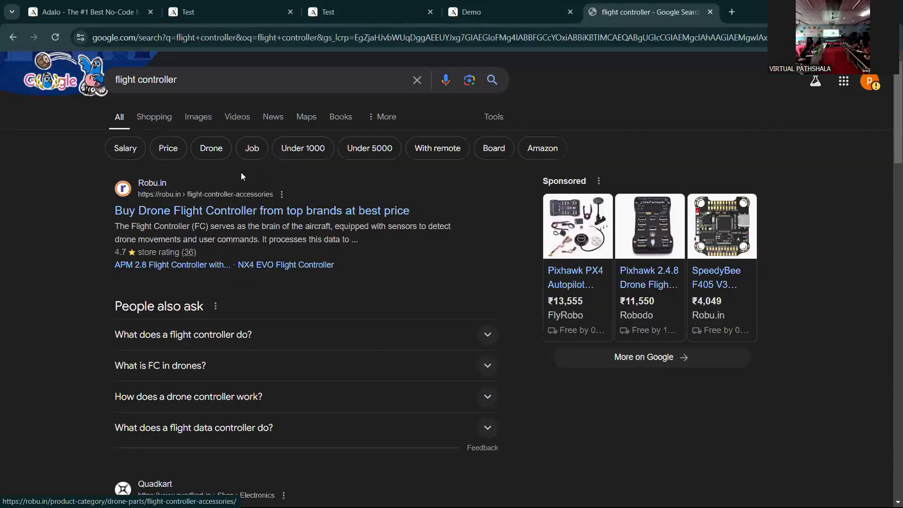
left_click(154, 116)
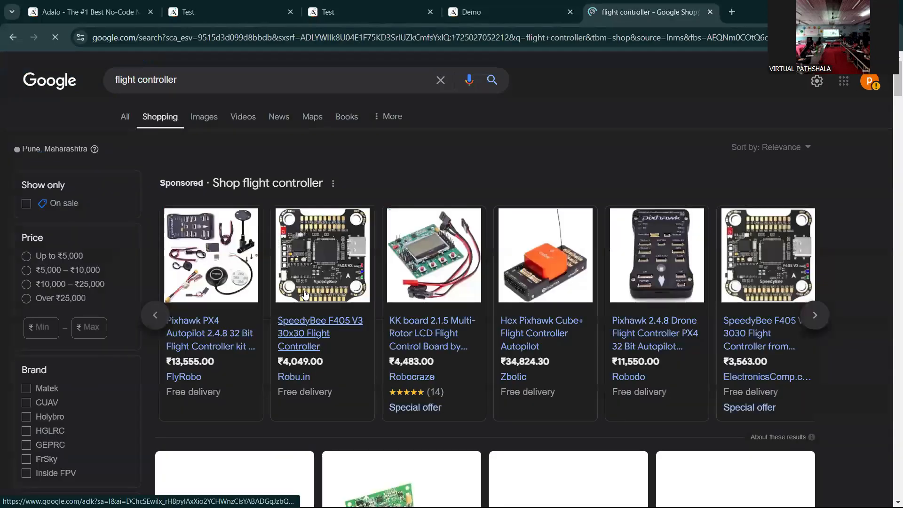
left_click(213, 334)
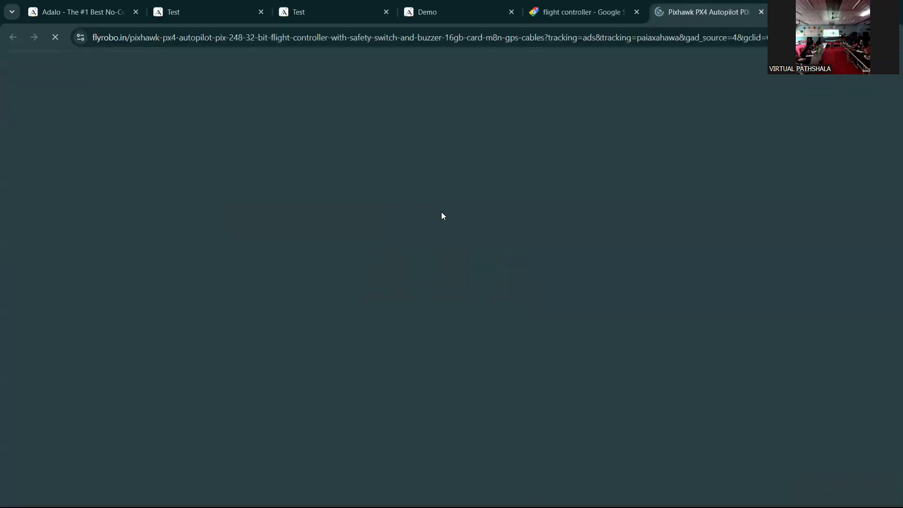
- Select the Pixhawk PX4 Features list, from the heading through item 9, and return to the Test tab
scroll(441, 250, "down", 1)
scroll(433, 259, "down", 9)
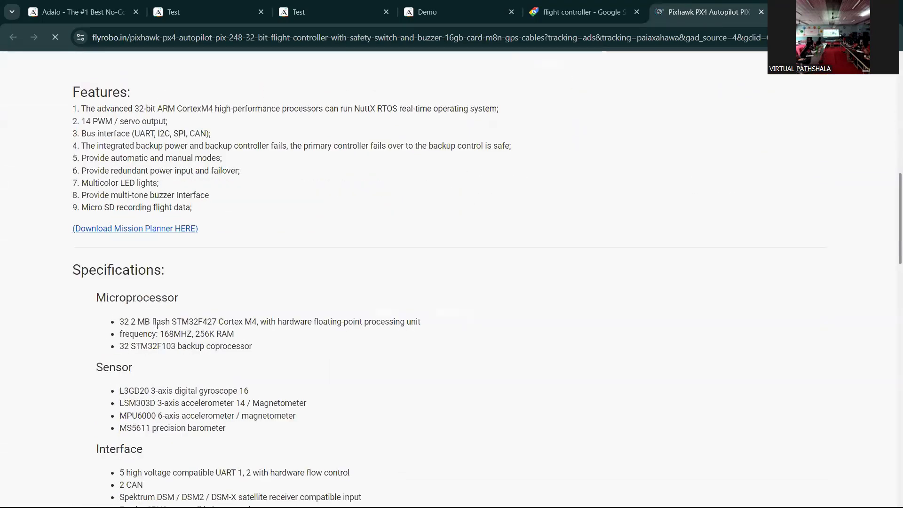
scroll(137, 322, "down", 4)
scroll(84, 168, "up", 5)
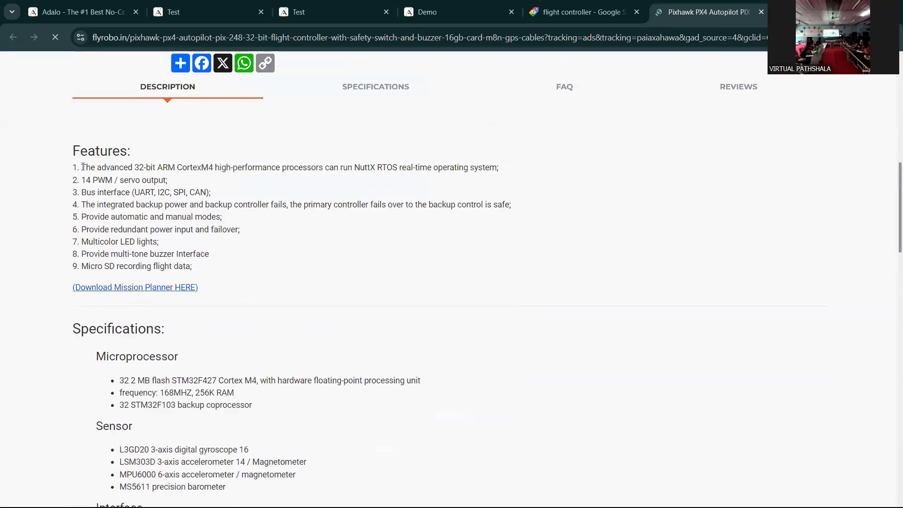
left_click_drag(84, 168, 212, 271)
left_click_drag(69, 165, 222, 281)
left_click_drag(121, 221, 204, 273)
key("ctrl+c")
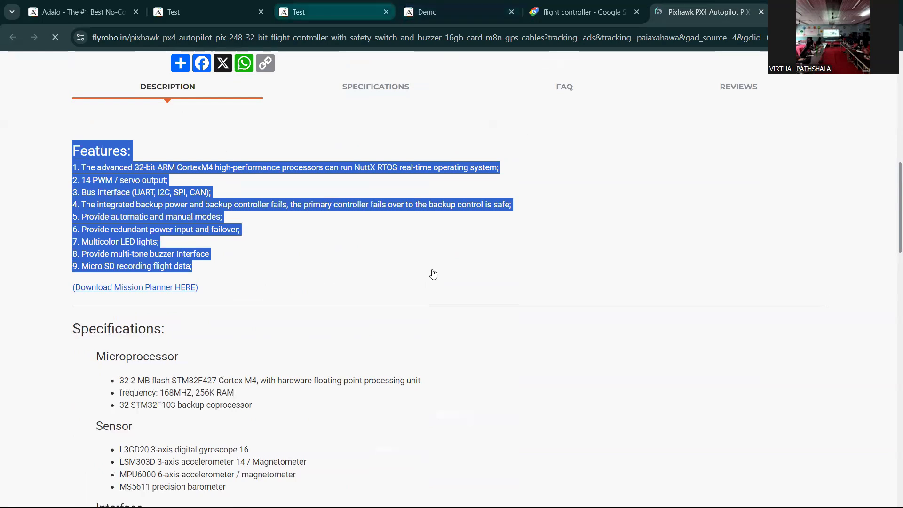
left_click(207, 13)
- Paste the Features list into Description and save the Flight Controller drone record
key("ctrl+v")
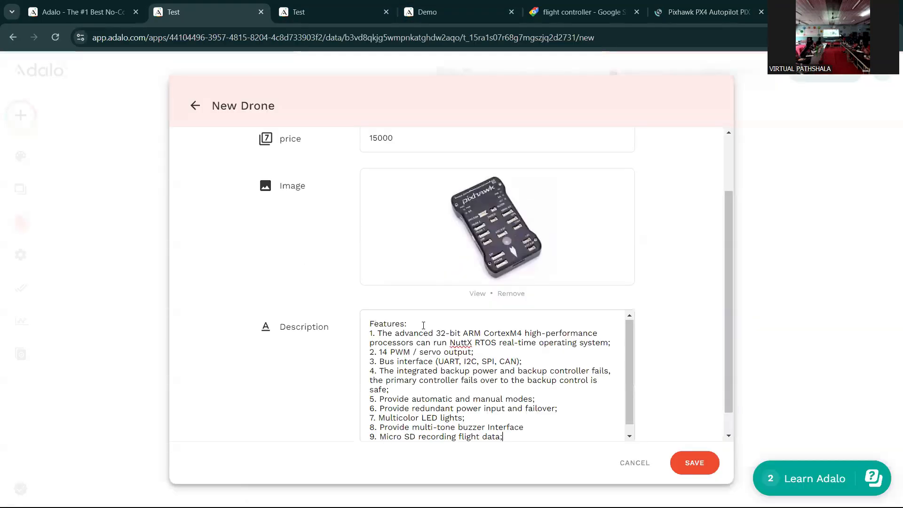
scroll(655, 309, "down", 1)
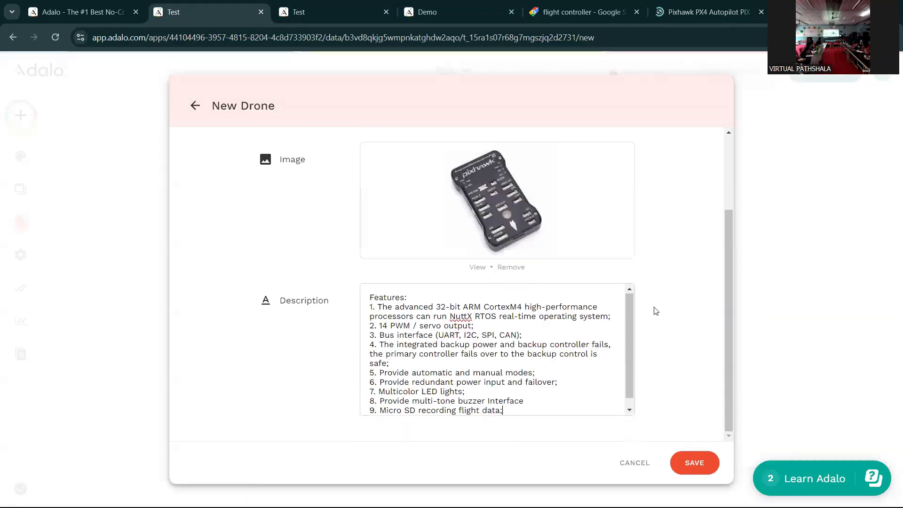
left_click(695, 465)
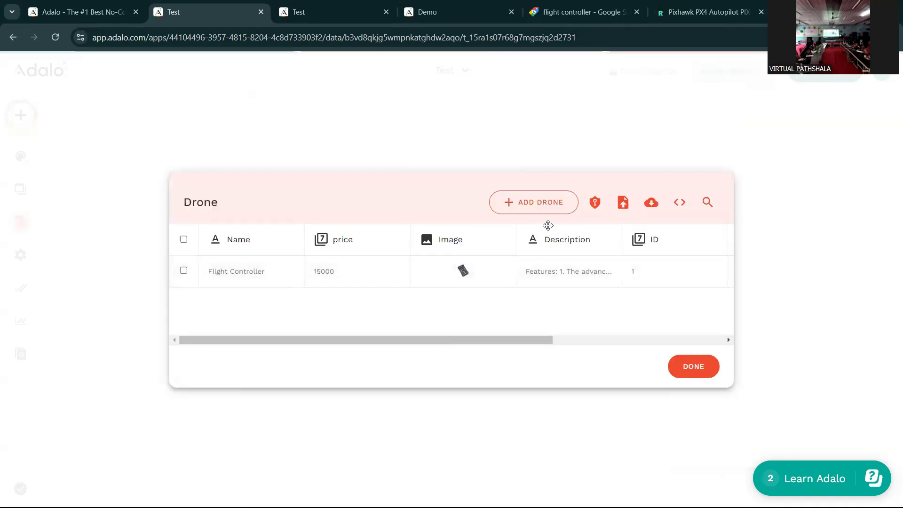
- Start a new Drone record named Battery with price 8000
left_click(533, 208)
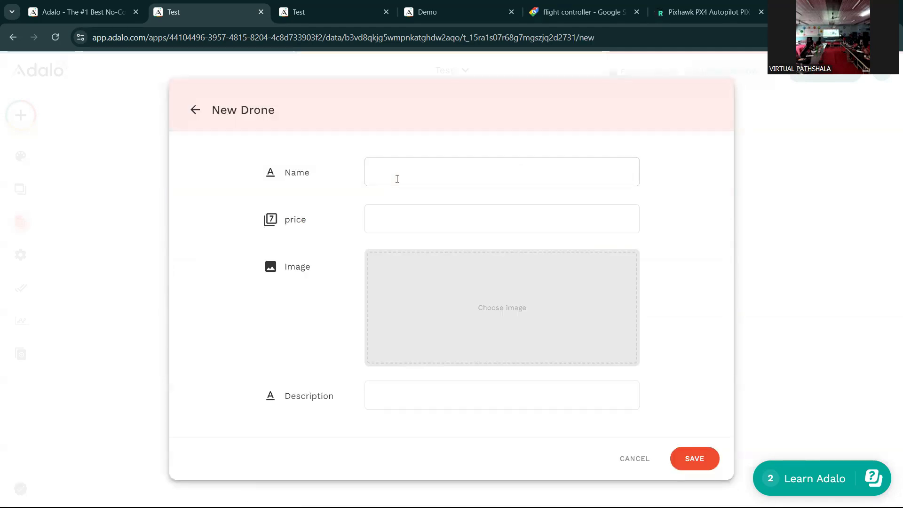
type("Battery")
left_click(410, 217)
type("8000")
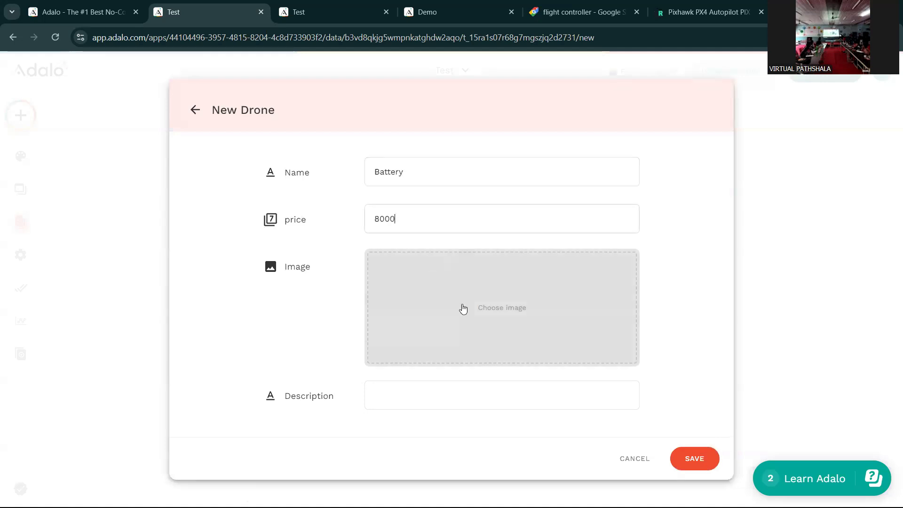
- Attempt a battery.jpeg image upload, dismiss its error, and close the Shopping and Pixhawk tabs
left_click(469, 302)
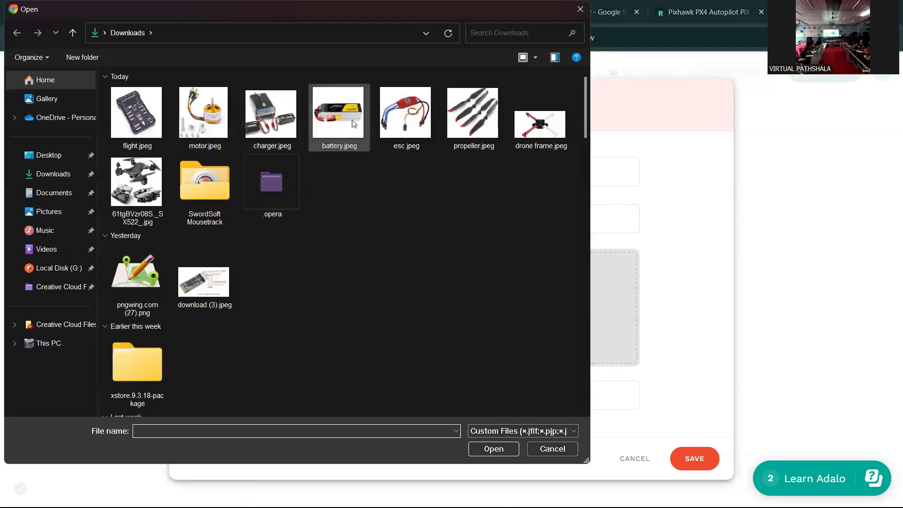
left_click(335, 117)
left_click(488, 448)
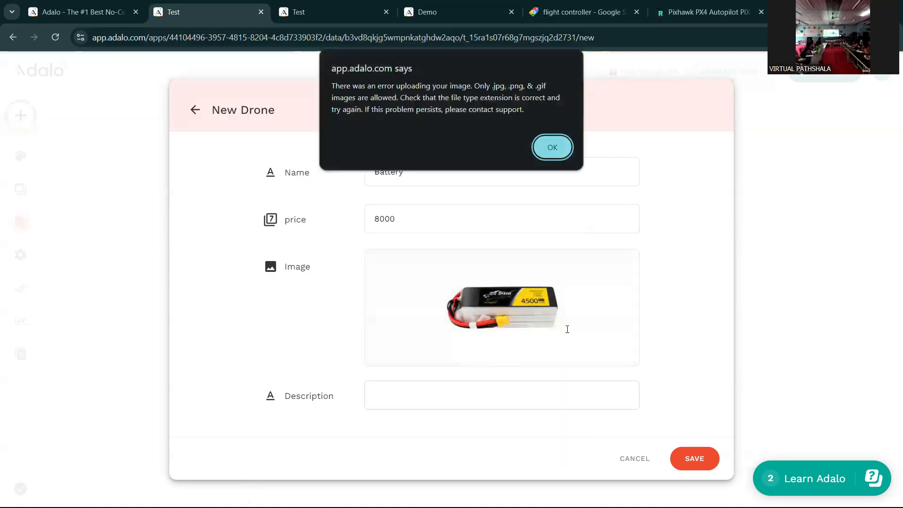
left_click(550, 155)
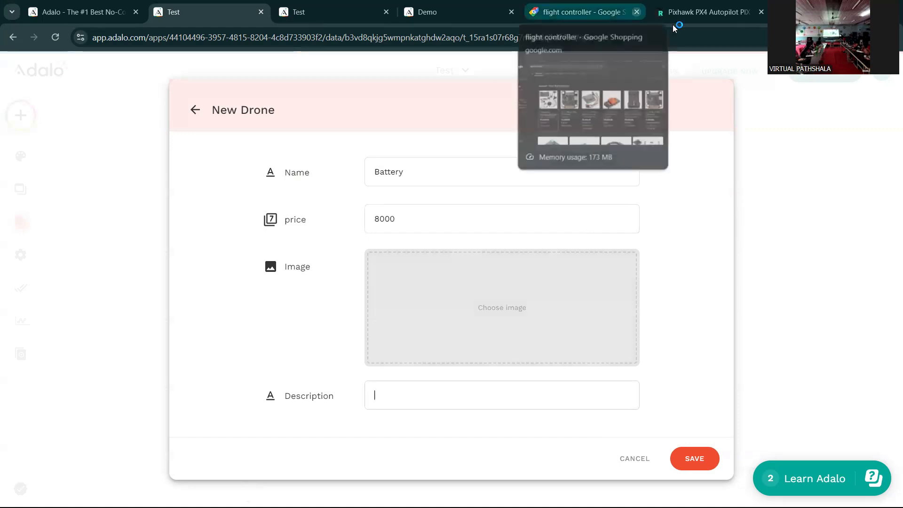
left_click(636, 12)
left_click(713, 13)
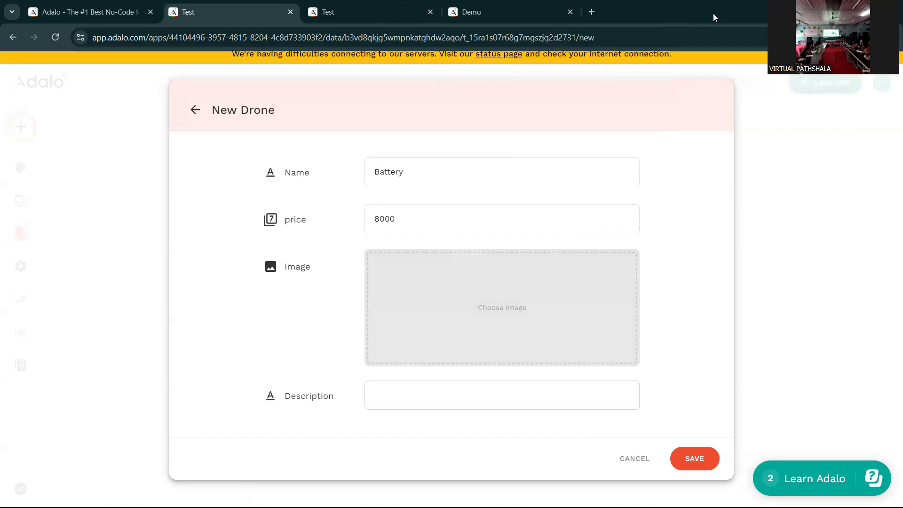
- Search 'drone battery' in a new tab and copy the Robu Orange 11.1V 4200mAh battery specs
key("ctrl+t")
type("drone")
type("battery")
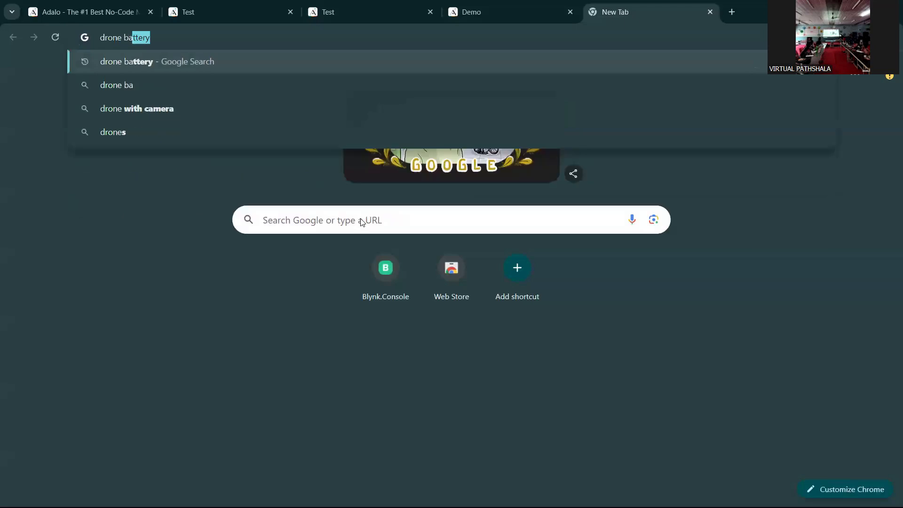
key("Return")
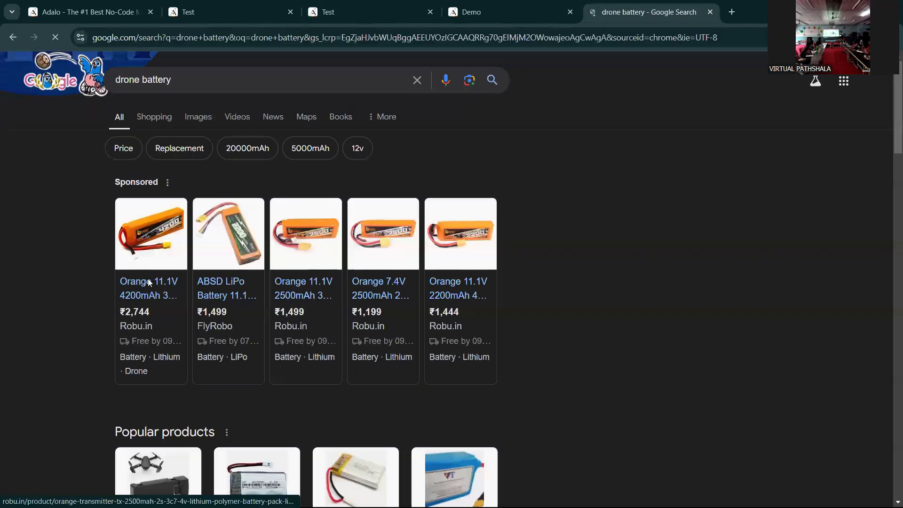
left_click(148, 281)
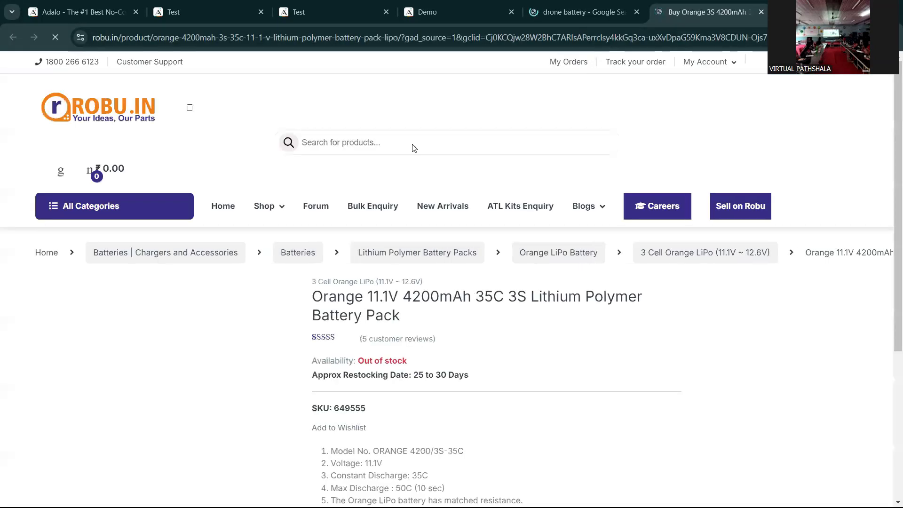
scroll(504, 221, "down", 3)
left_click_drag(508, 221, 615, 306)
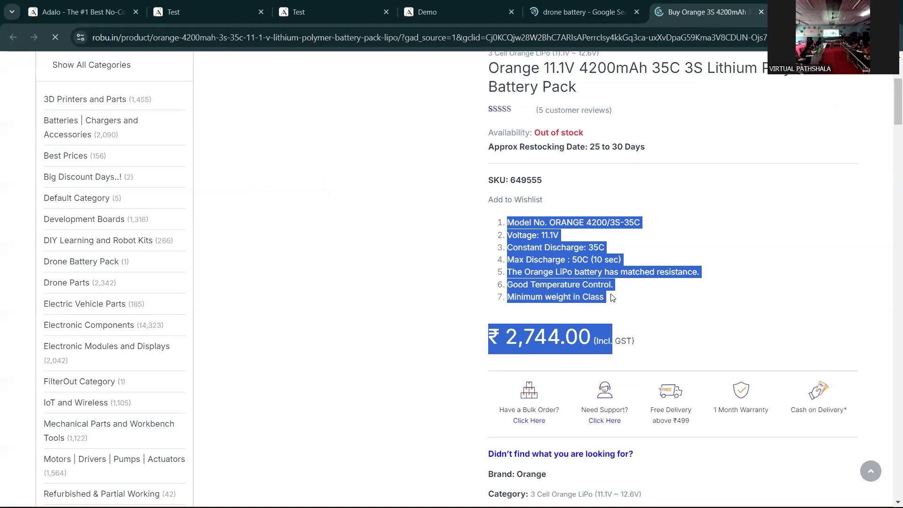
key("ctrl+c")
key("ctrl+2")
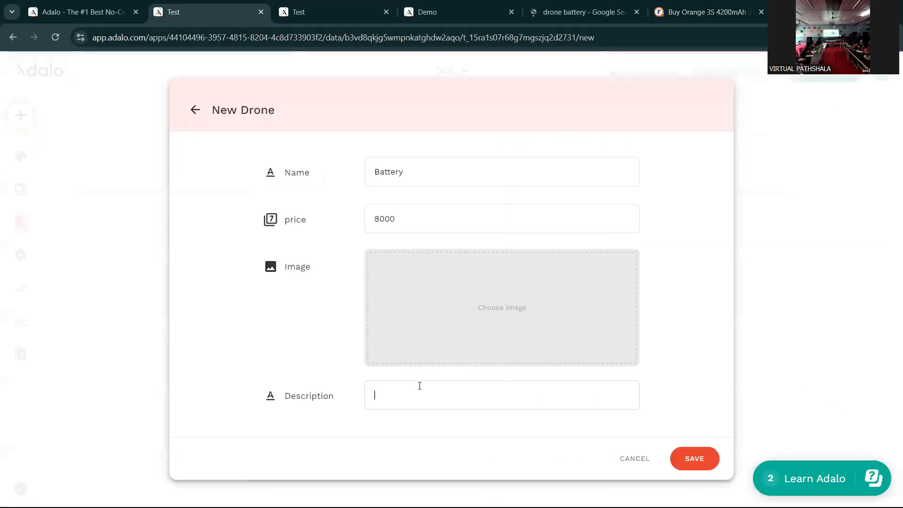
- Complete the Battery record with the pasted specs and battery.jpeg image, save it, and add another part
key("ctrl+v")
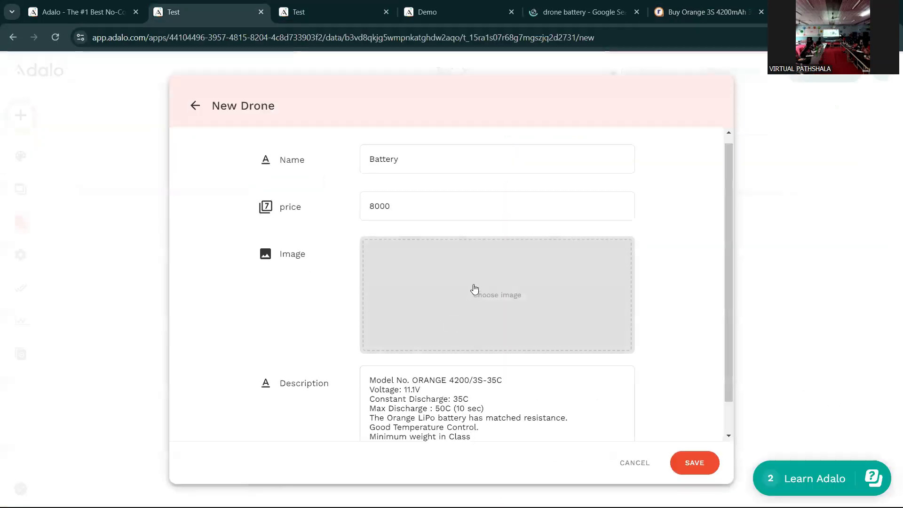
left_click(474, 289)
left_click(333, 124)
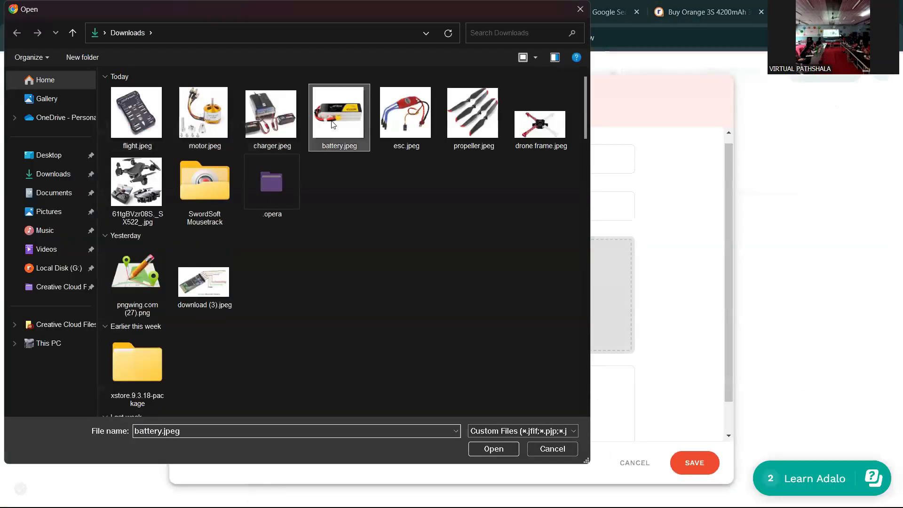
key("Return")
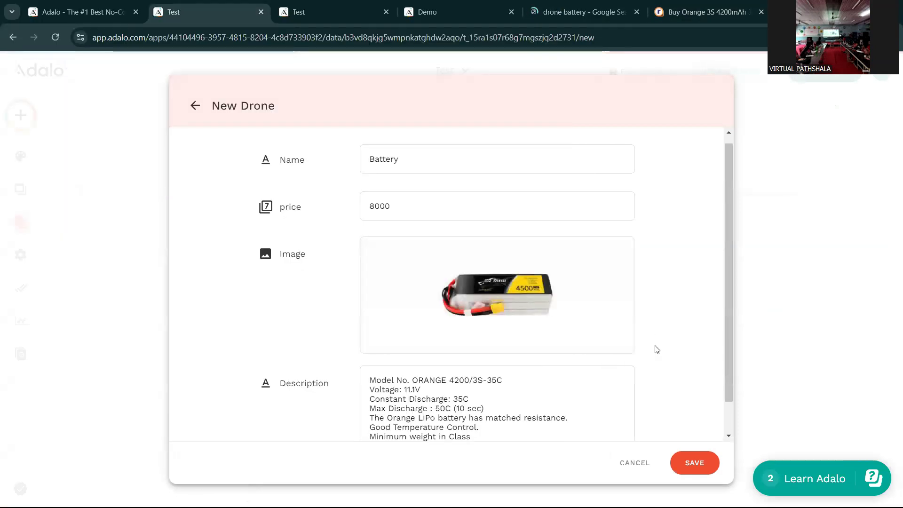
left_click(691, 463)
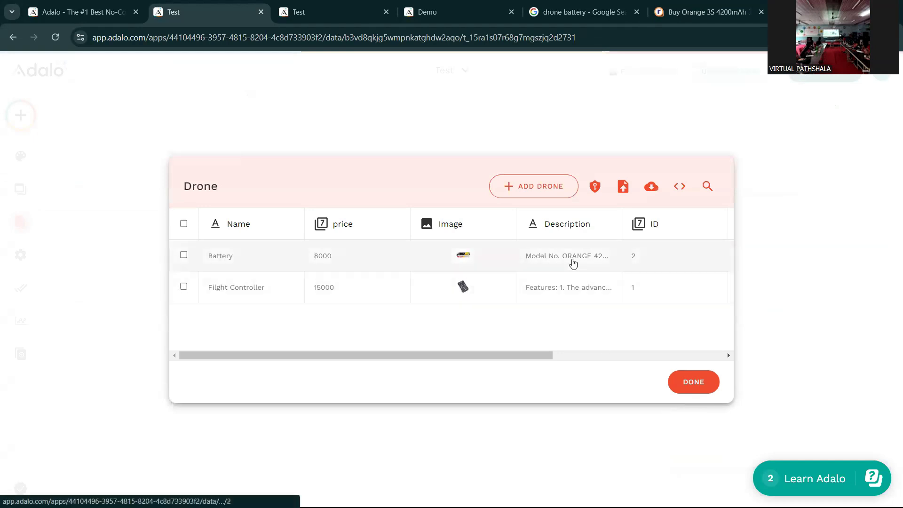
left_click(540, 196)
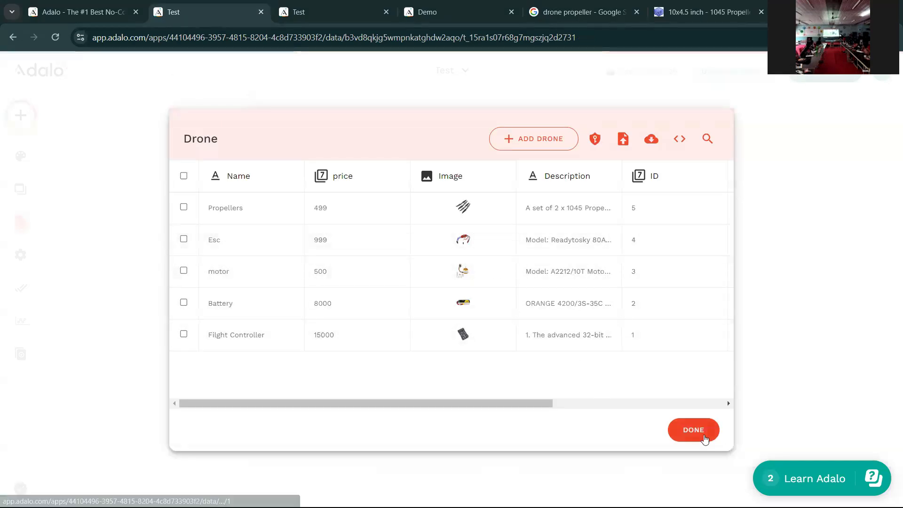
- Reload the preview and browse the Drone page's Propellers, Esc, motor, Battery and Flight Controller cards
left_click(694, 430)
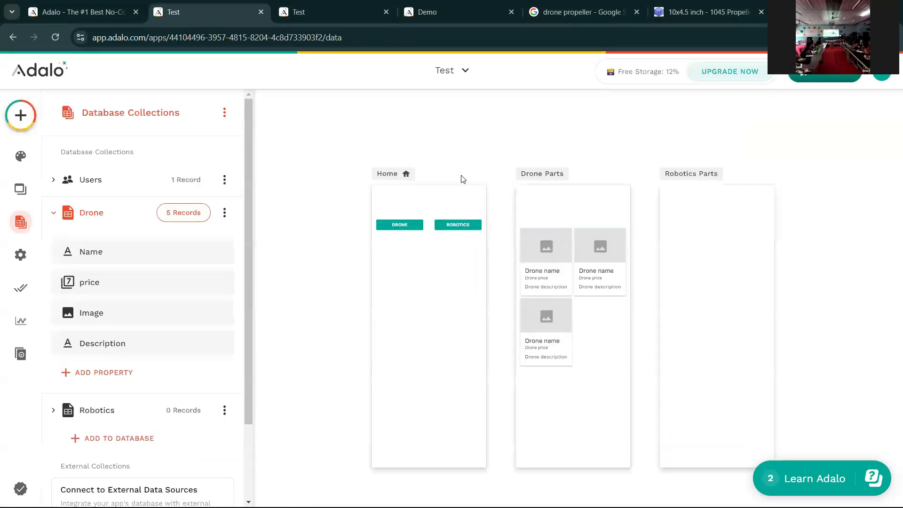
key("ctrl+Tab")
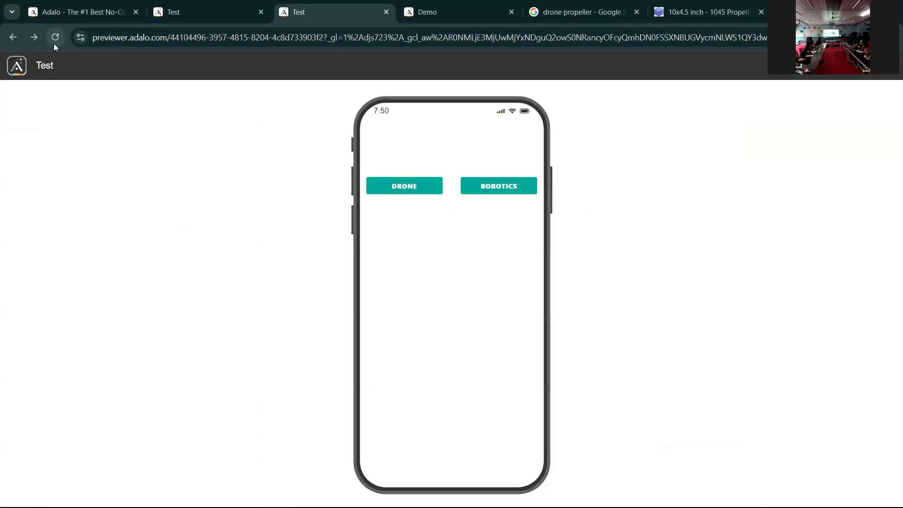
left_click(53, 42)
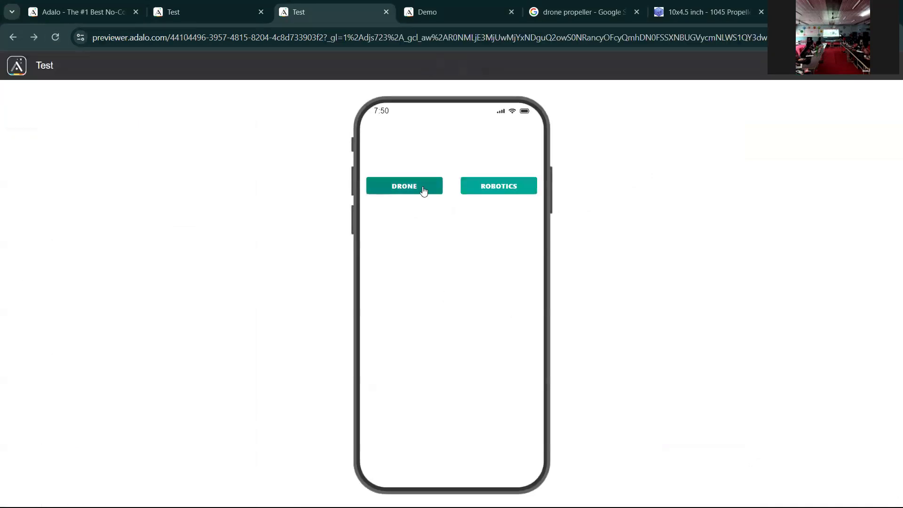
left_click(423, 190)
scroll(398, 203, "down", 1)
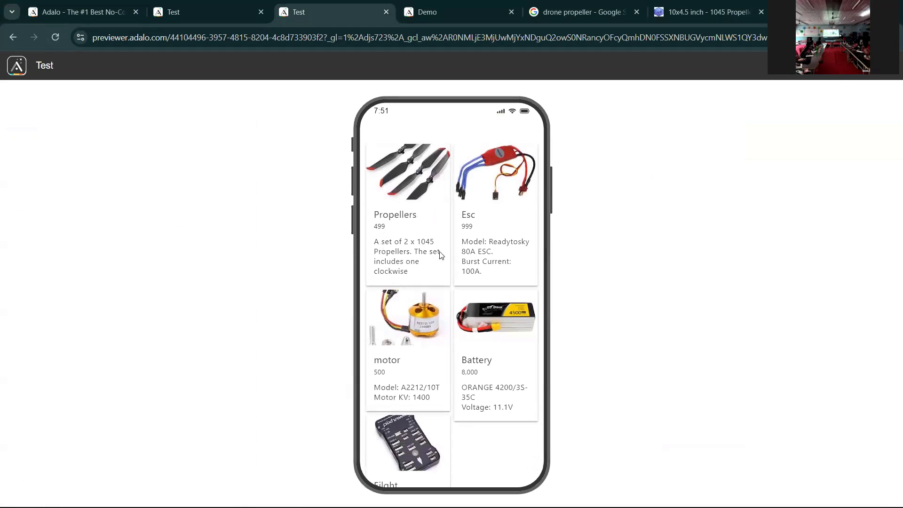
scroll(436, 277, "up", 1)
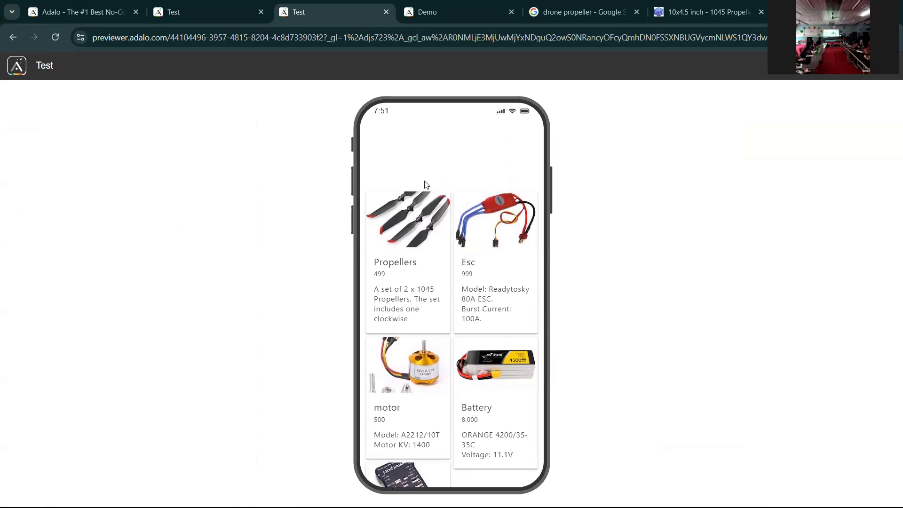
scroll(449, 326, "down", 1)
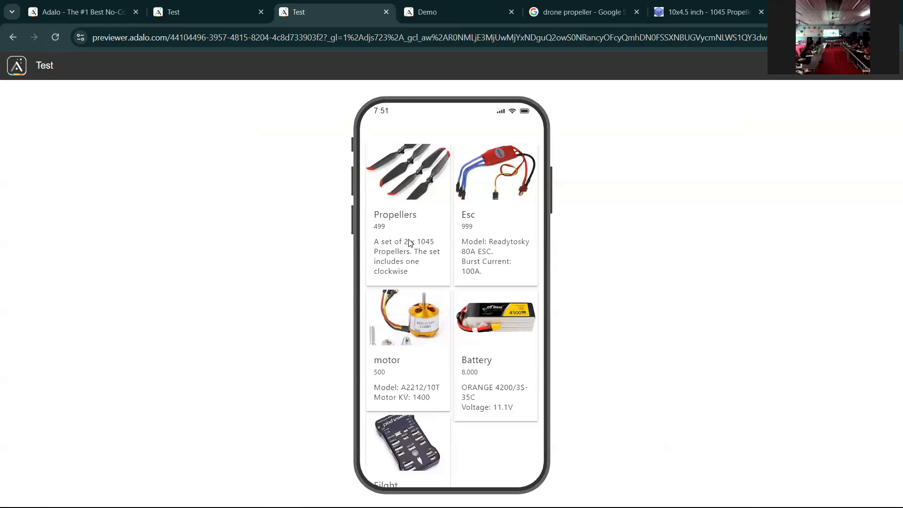
scroll(410, 254, "up", 1)
scroll(405, 283, "down", 1)
- Prefix the Drone Parts card subtitle's Drone price with a ₹ sign
left_click(208, 12)
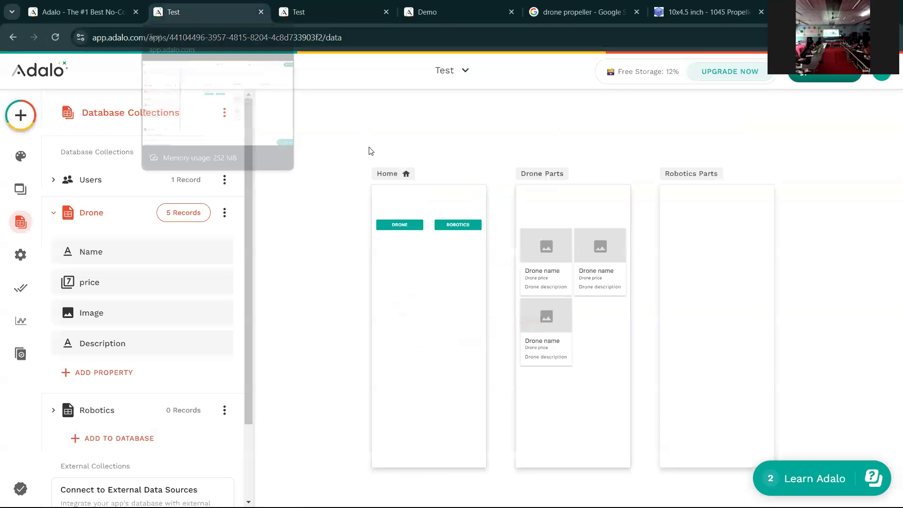
left_click(533, 315)
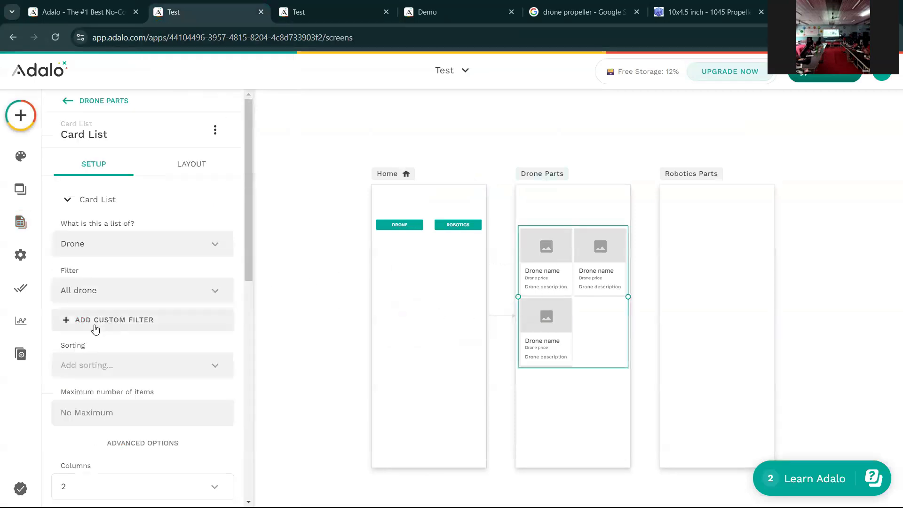
scroll(95, 329, "down", 3)
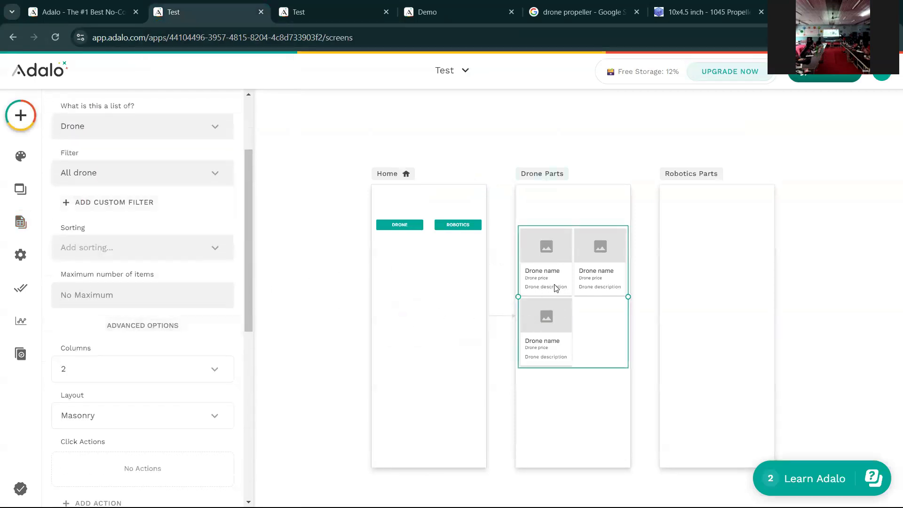
scroll(149, 230, "down", 6)
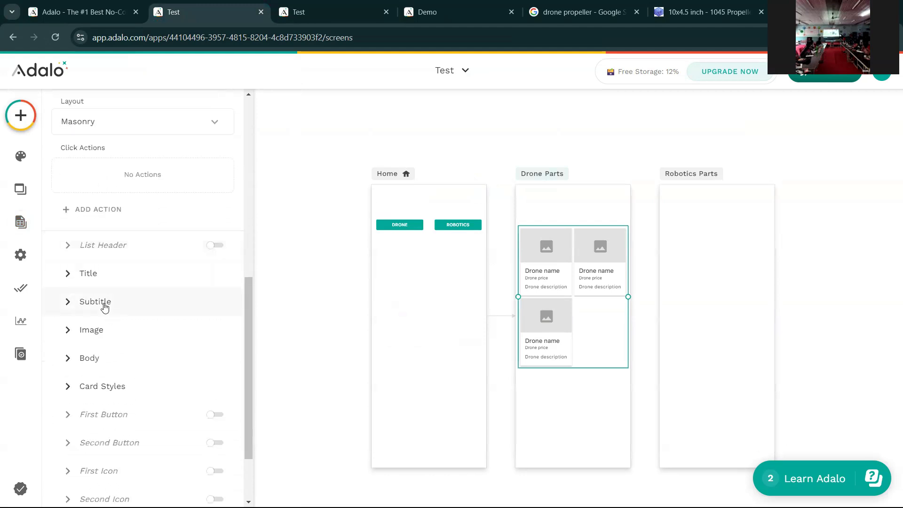
left_click(105, 303)
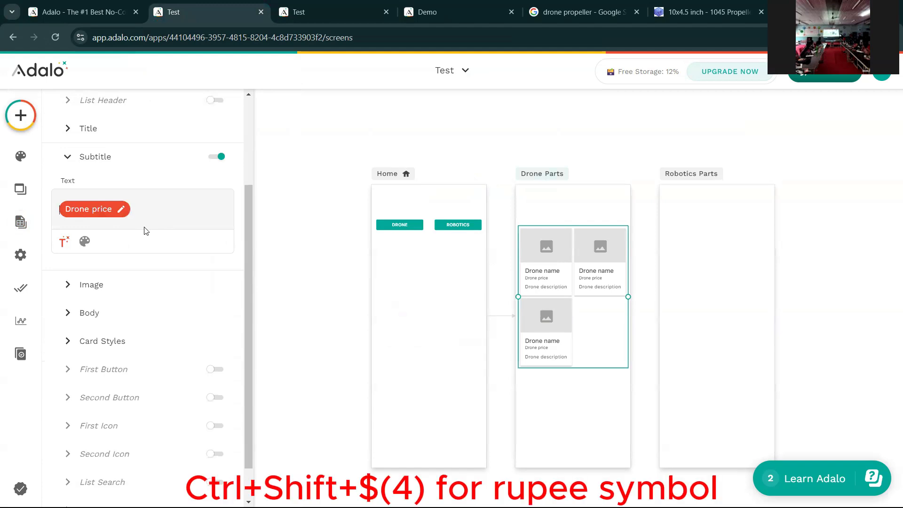
type("₹")
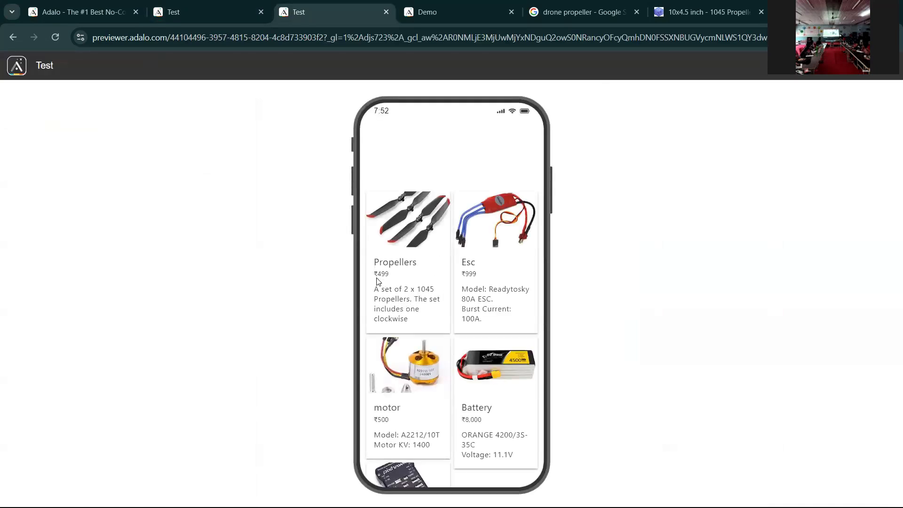
scroll(473, 286, "down", 1)
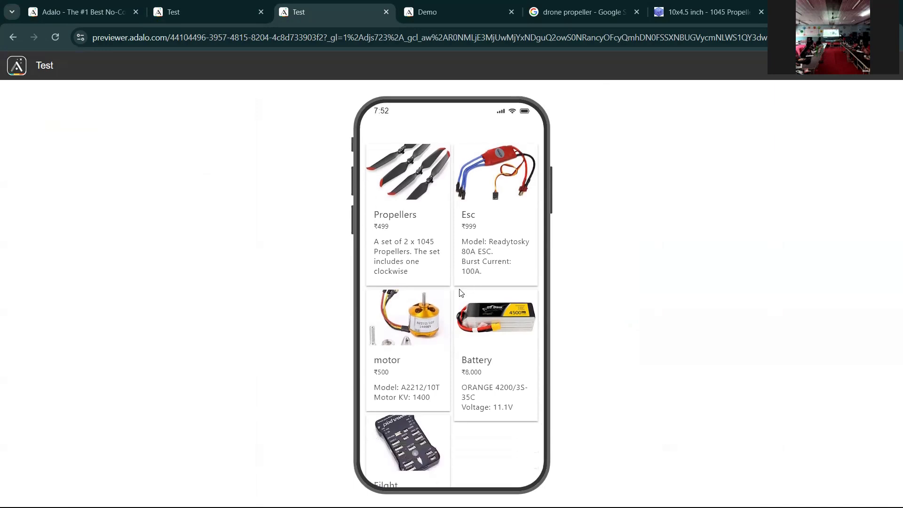
scroll(468, 369, "down", 1)
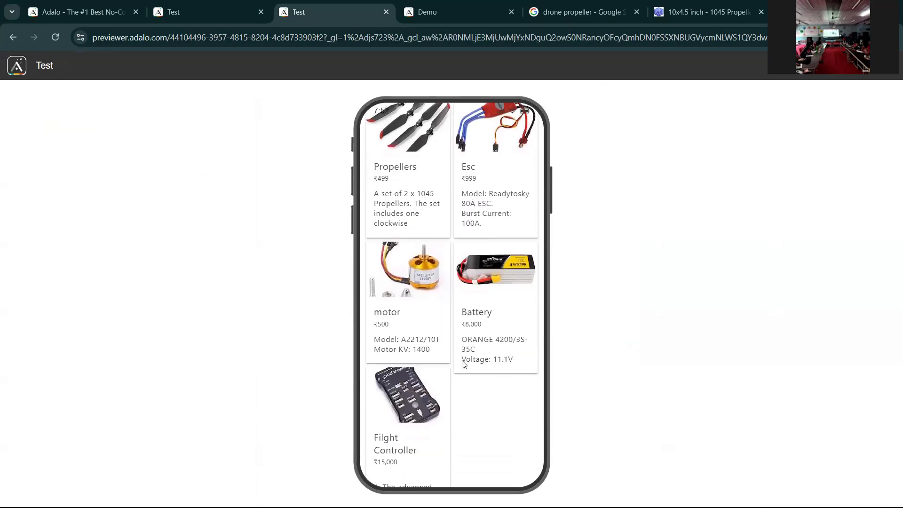
scroll(463, 363, "down", 2)
scroll(425, 362, "up", 4)
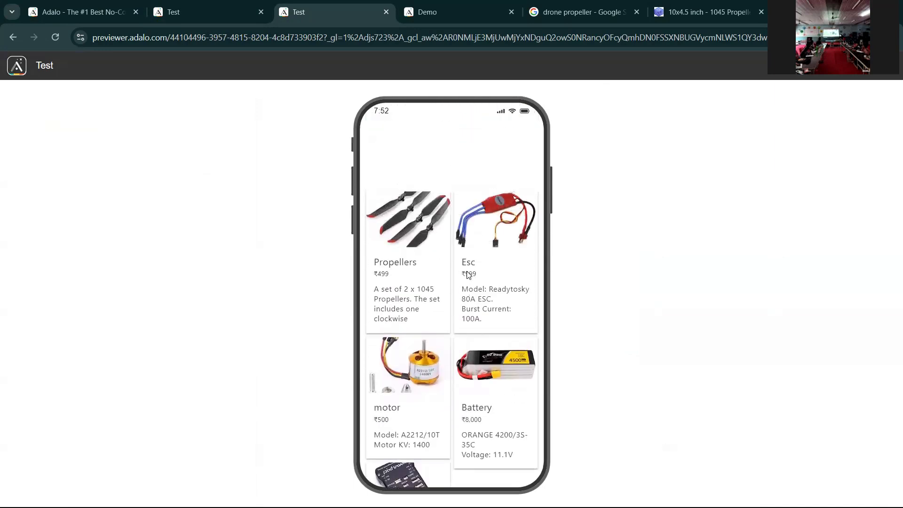
scroll(450, 311, "down", 1)
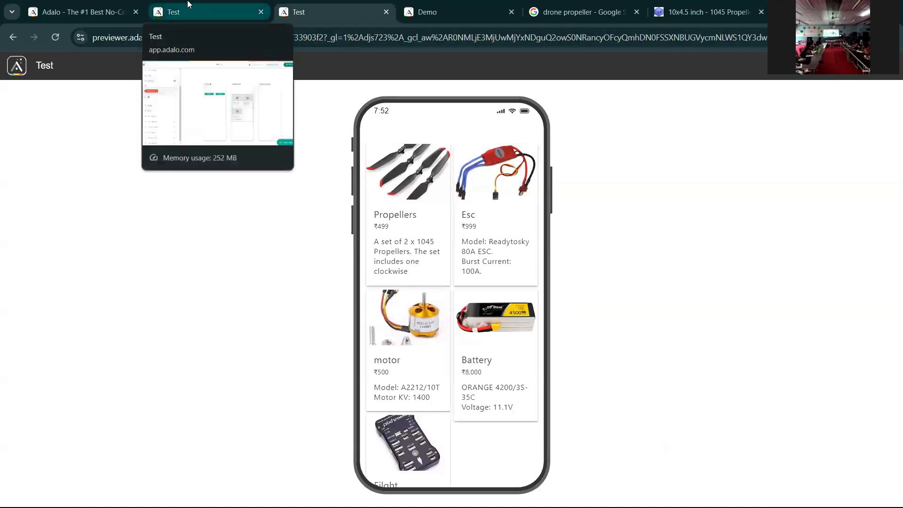
- Turn on a first button for every Drone Parts list card
left_click(190, 19)
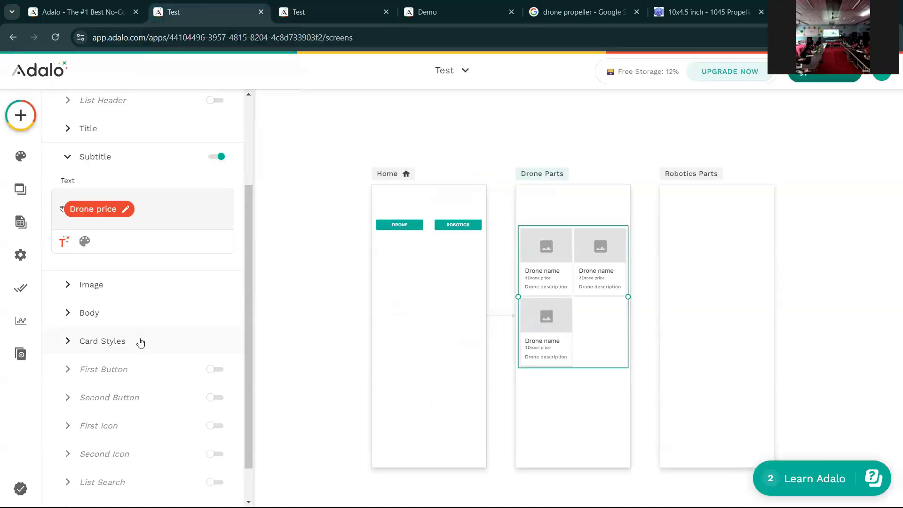
scroll(139, 342, "down", 2)
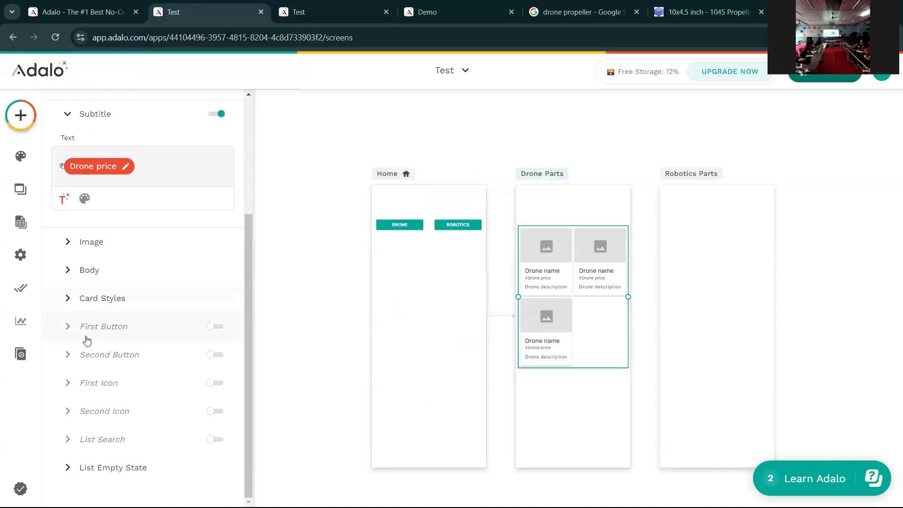
left_click(210, 331)
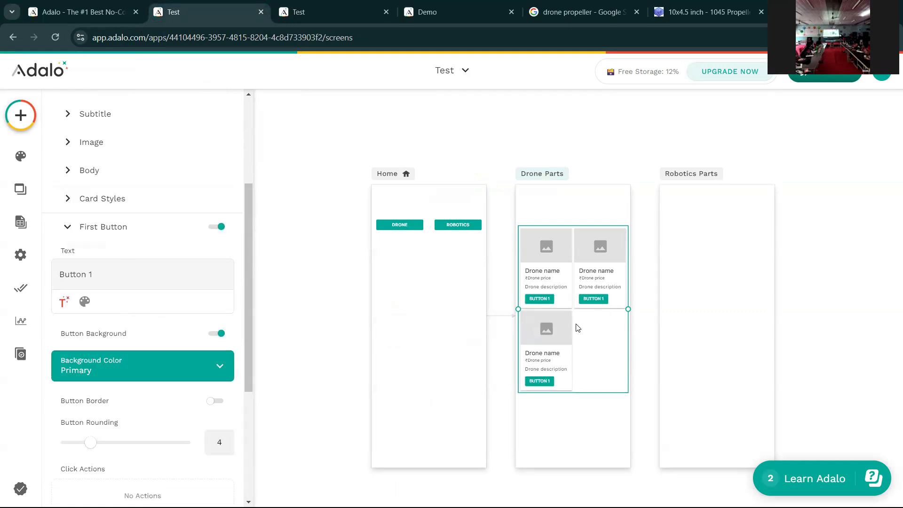
scroll(141, 291, "down", 1)
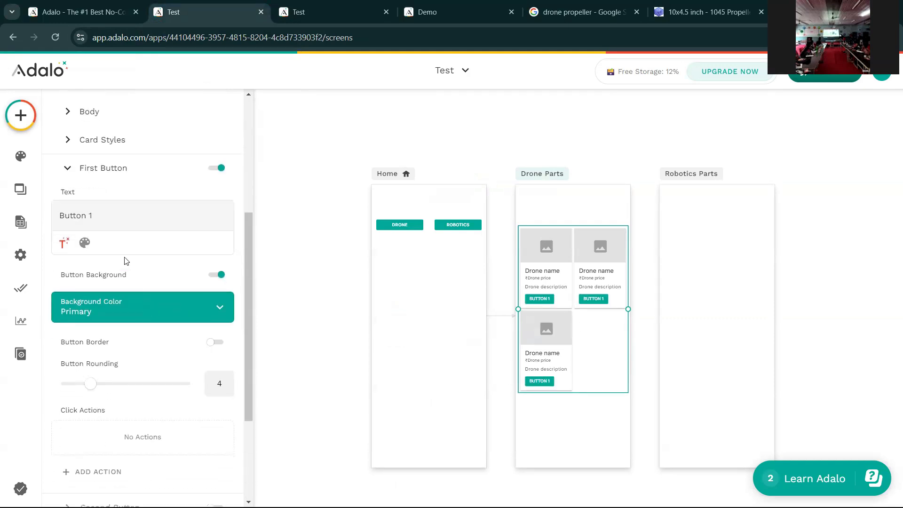
- Relabel the card button from Button 1 to ORDER NOW
left_click(106, 213)
key("BackSpace")
key("ctrl+a")
type("ODER")
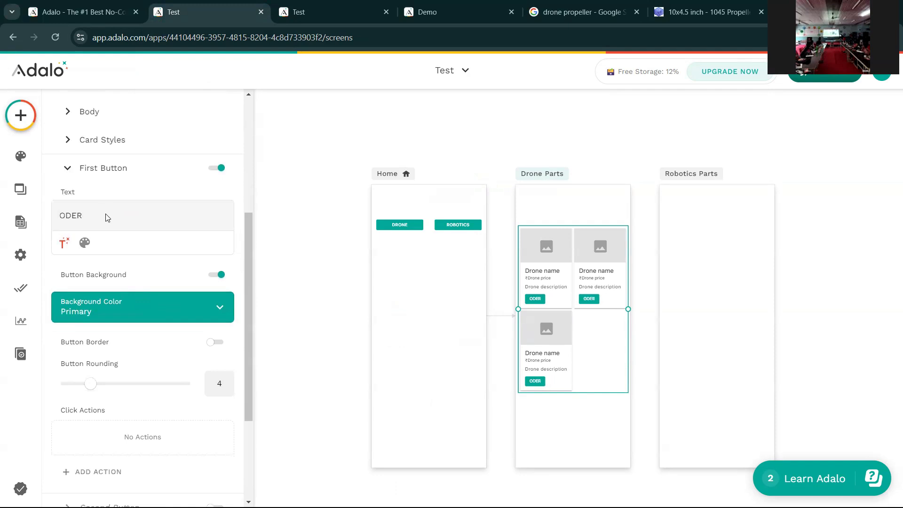
key("BackSpace")
key("BackSpace")
key("BackSpace")
key("BackSpace")
type("Order")
key("BackSpace")
key("BackSpace")
key("BackSpace")
key("BackSpace")
key("BackSpace")
type("ORDER NOW")
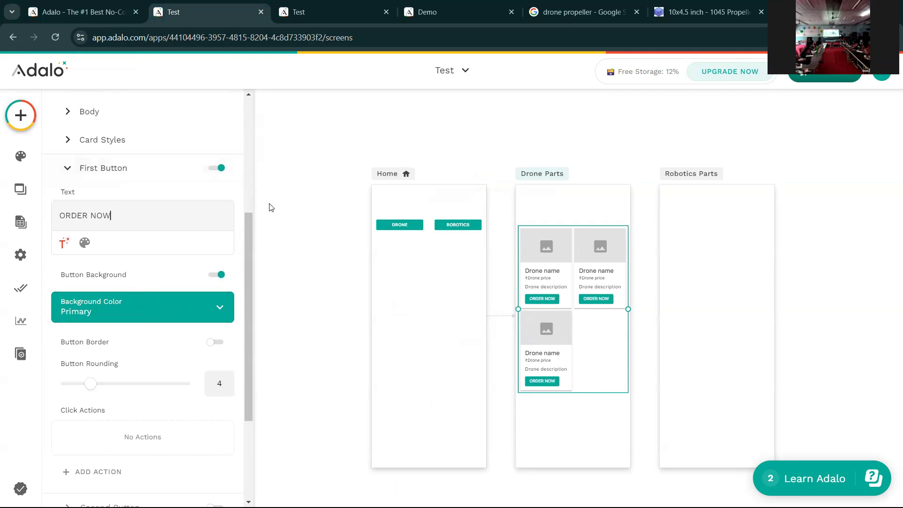
left_click(278, 240)
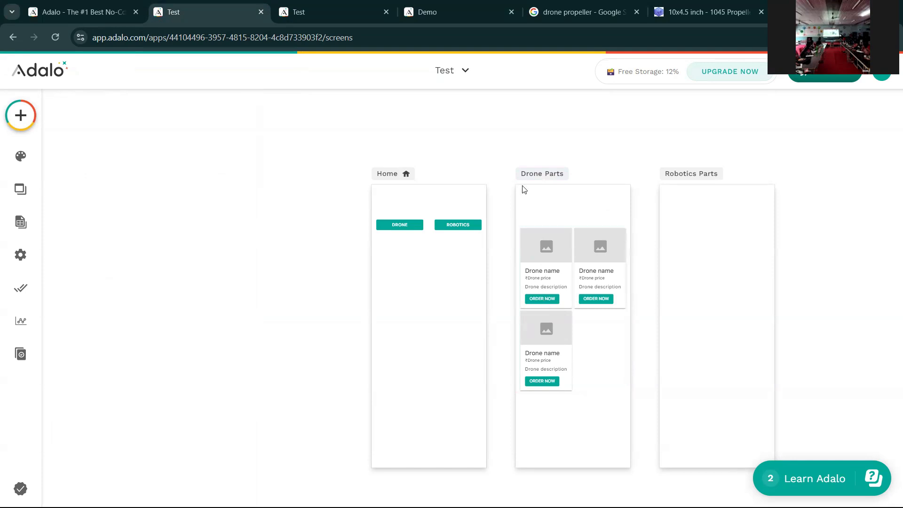
- Give the ORDER NOW button a Link action to a newly created My Cart screen
left_click(546, 301)
scroll(141, 302, "down", 7)
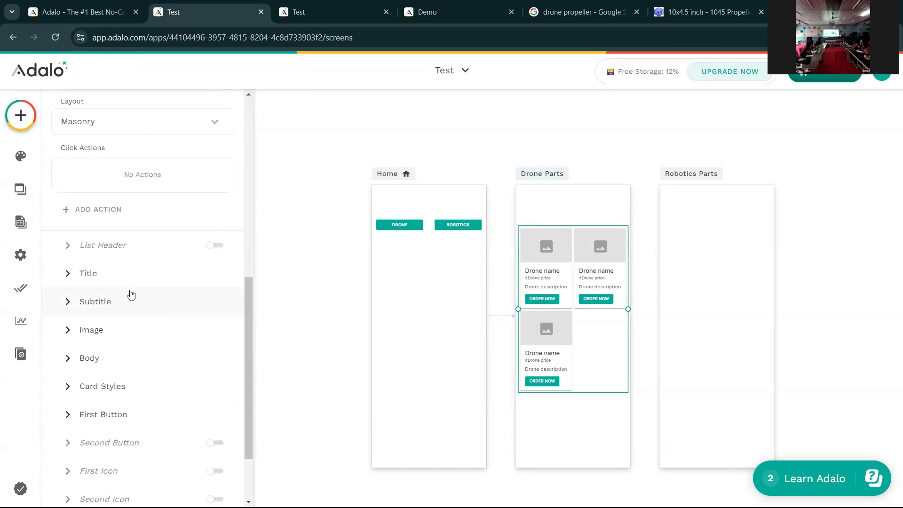
scroll(140, 323, "down", 2)
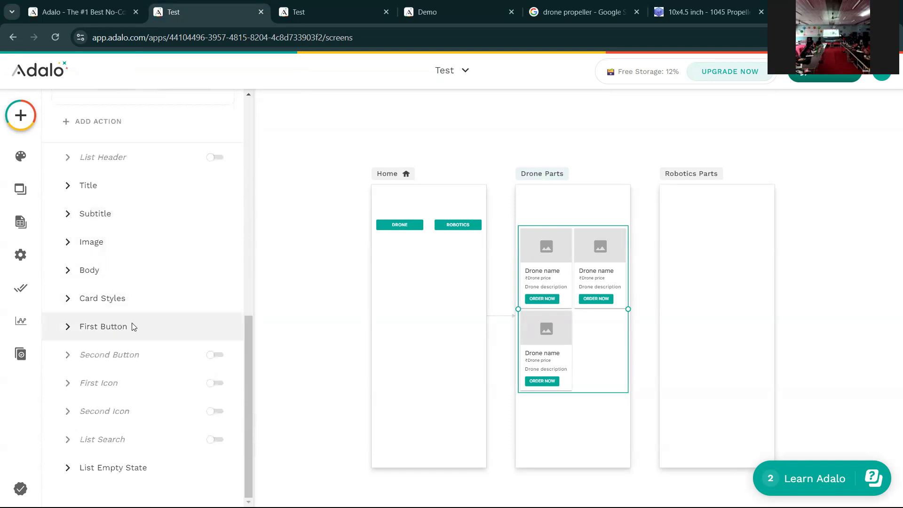
left_click(132, 325)
scroll(115, 353, "down", 3)
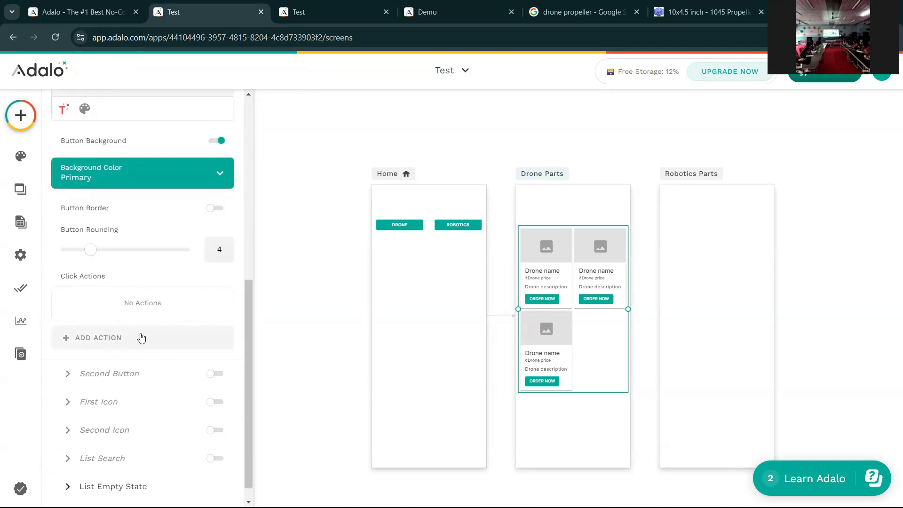
left_click(126, 341)
mouse_move(131, 96)
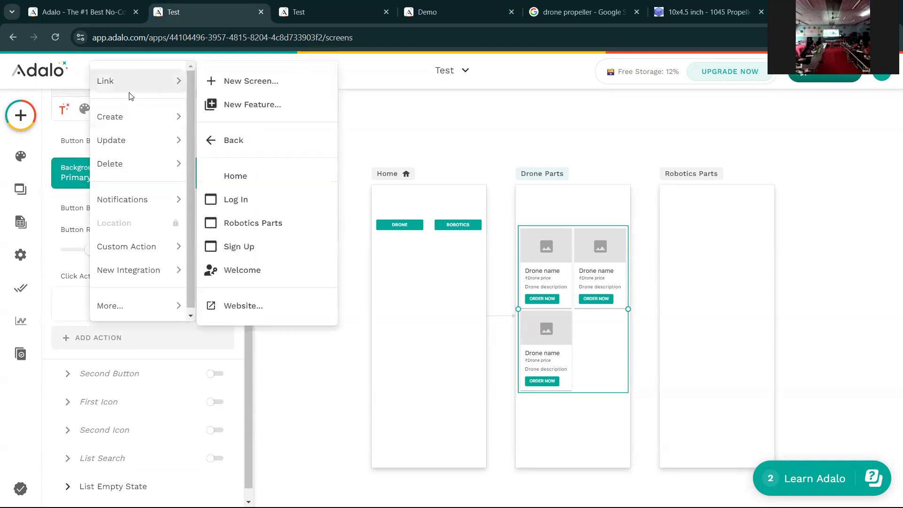
left_click(258, 83)
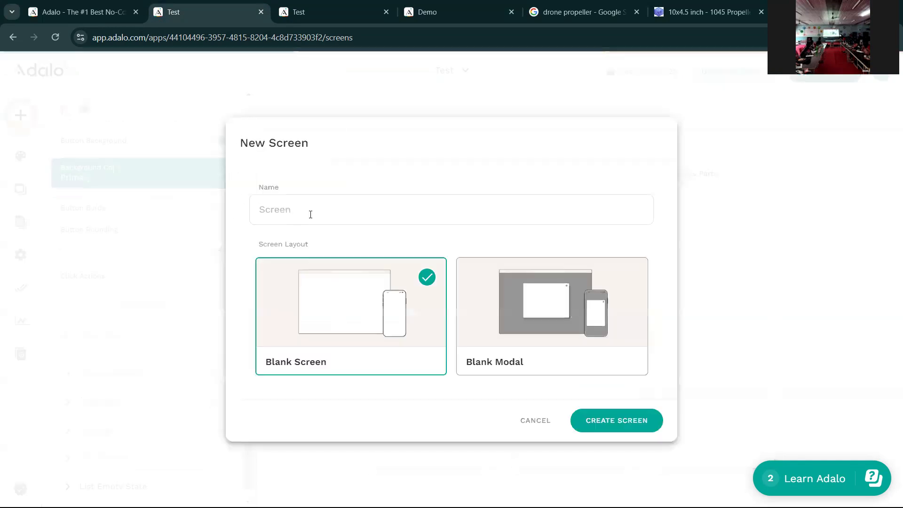
type("My Cart")
left_click(607, 416)
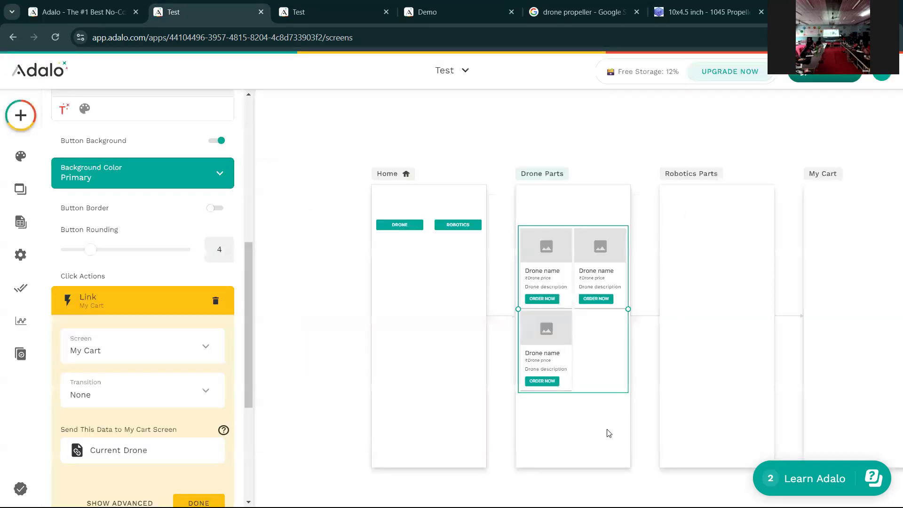
left_click(464, 158)
scroll(597, 165, "down", 1)
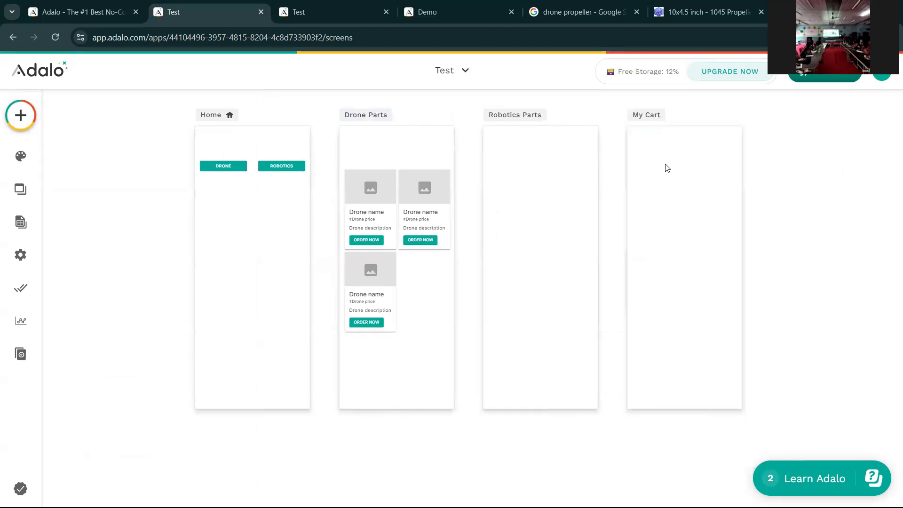
- Add a text to My Cart reading 'Your Order' followed by the current drone's Name
scroll(658, 209, "up", 1)
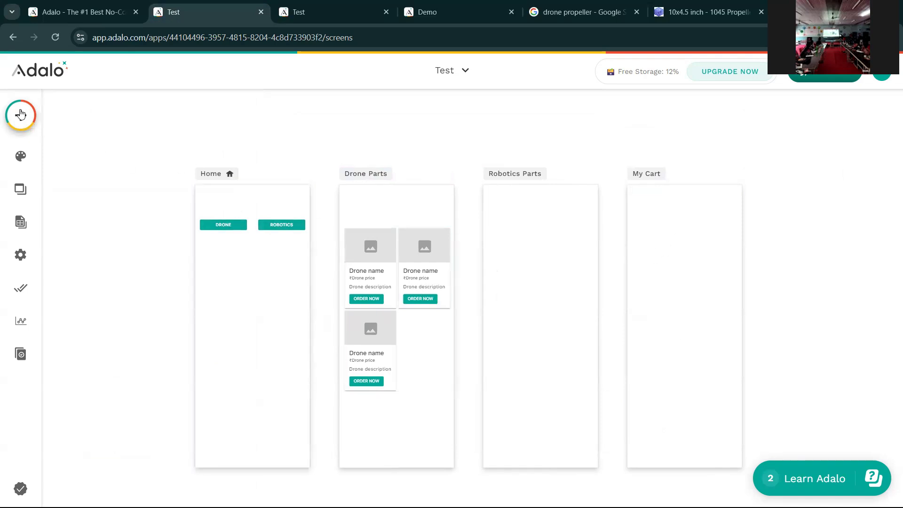
left_click(20, 124)
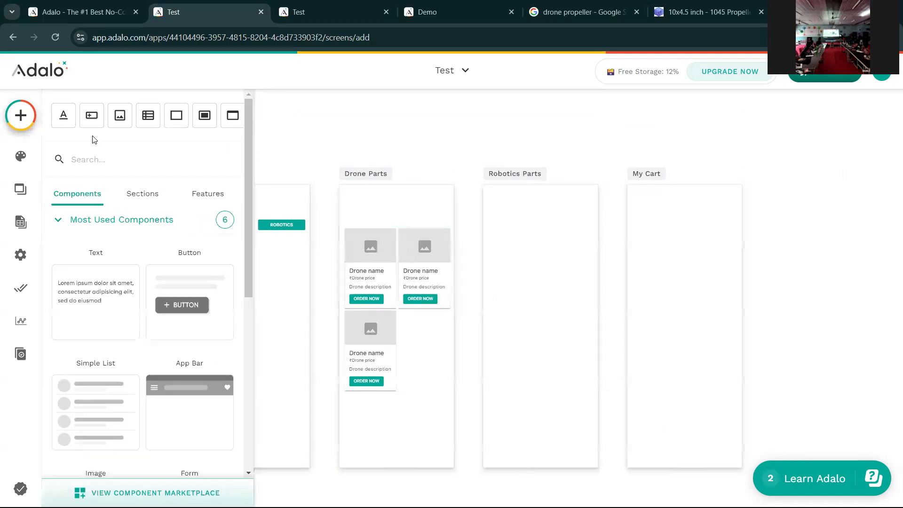
left_click(67, 124)
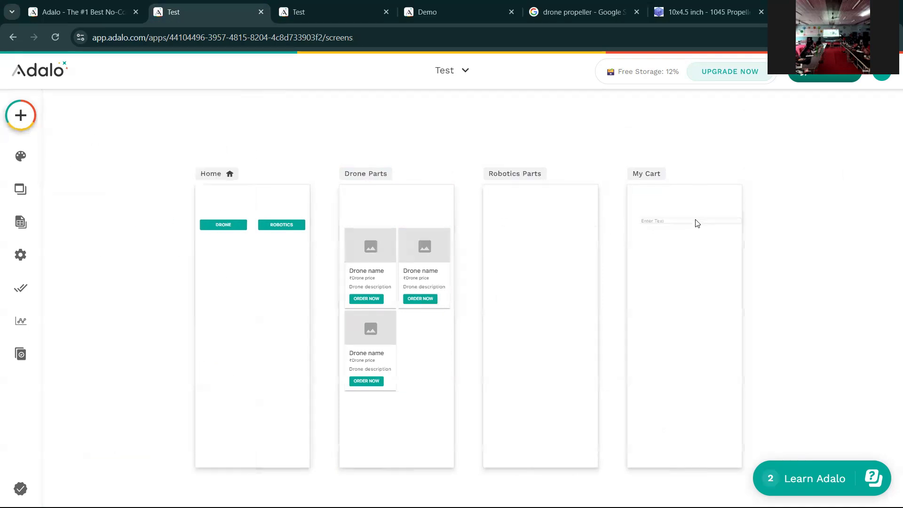
left_click(689, 210)
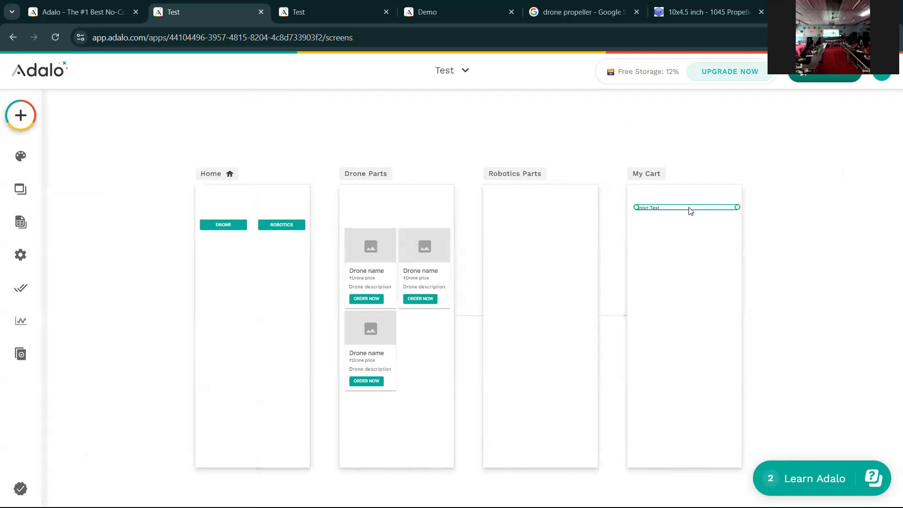
triple_click(109, 221)
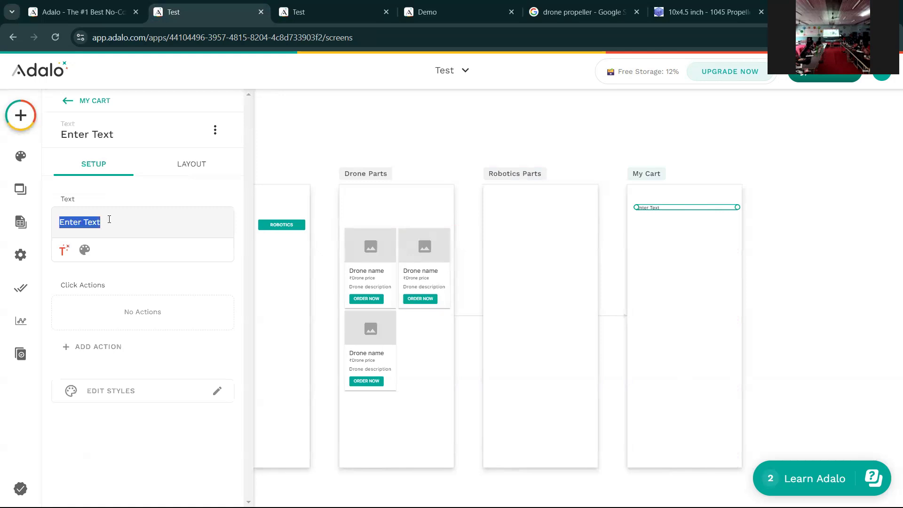
type("YOu")
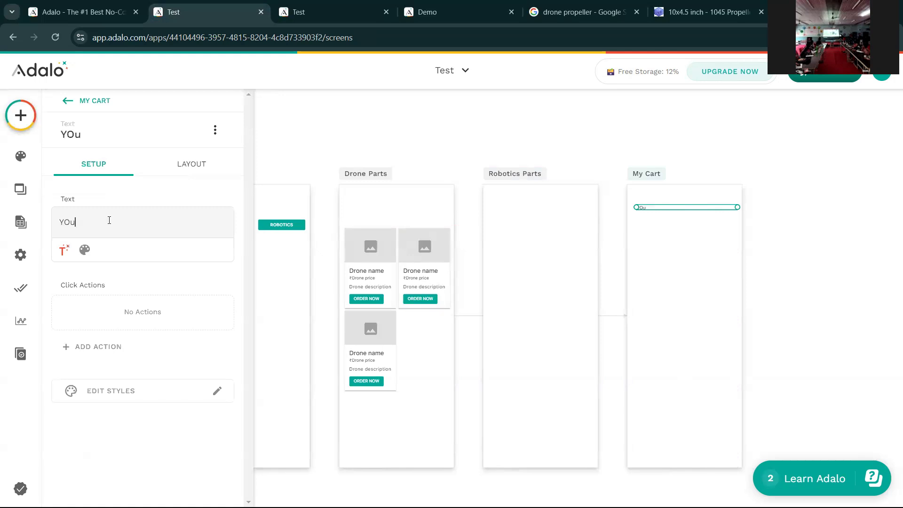
key("BackSpace")
key("BackSpace")
type("our Order:")
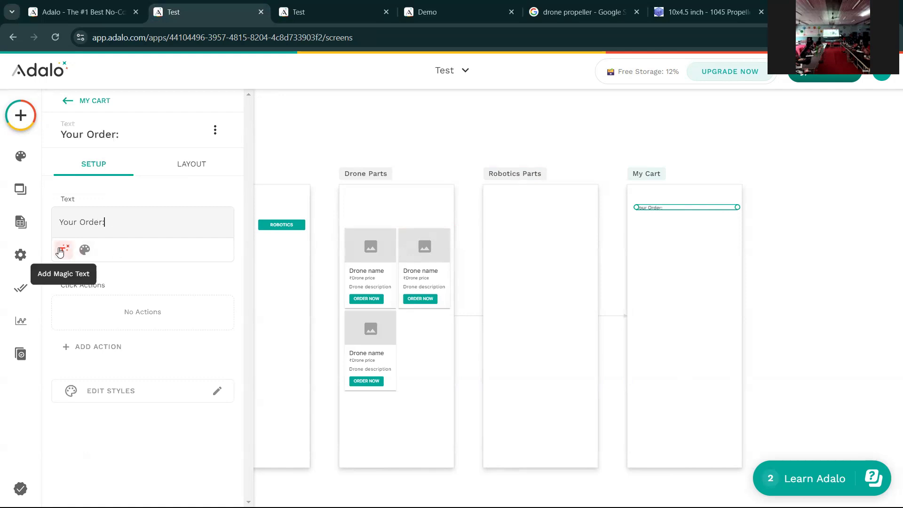
left_click(64, 249)
mouse_move(113, 282)
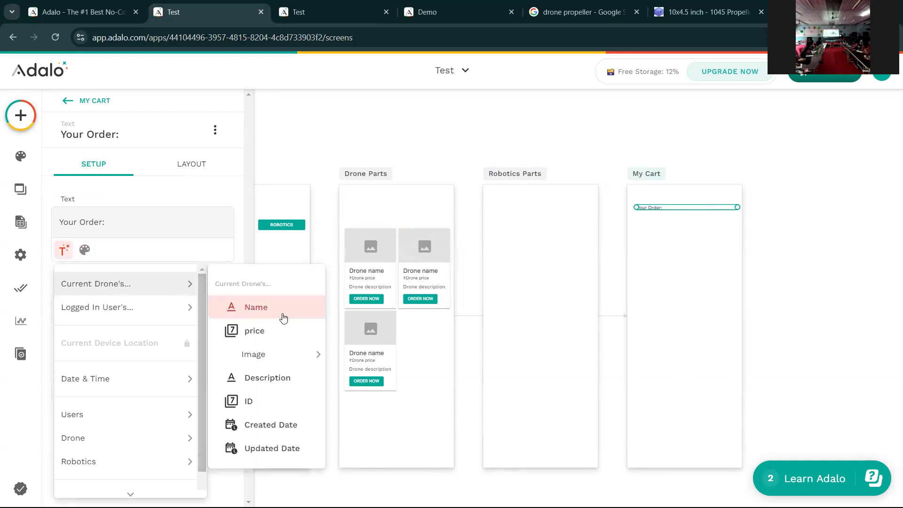
left_click(279, 311)
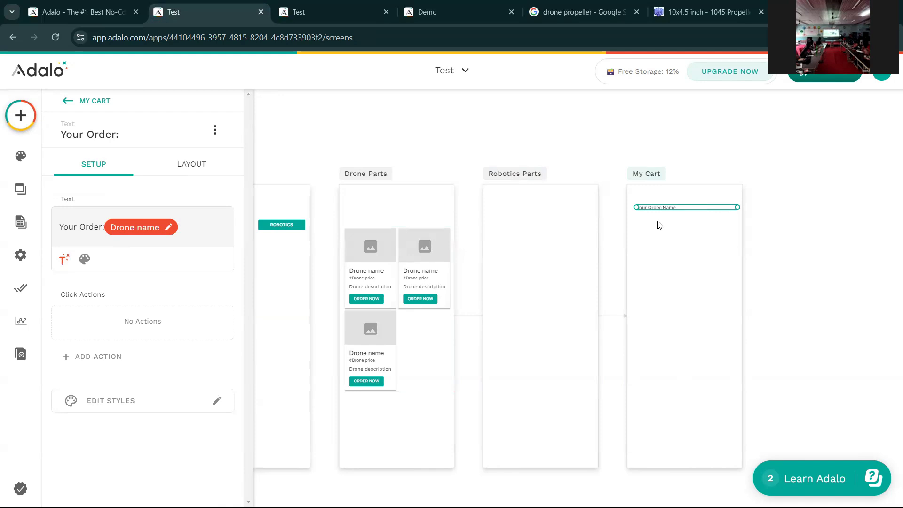
- Add a second line 'Total' followed by the current drone's price
key("Return")
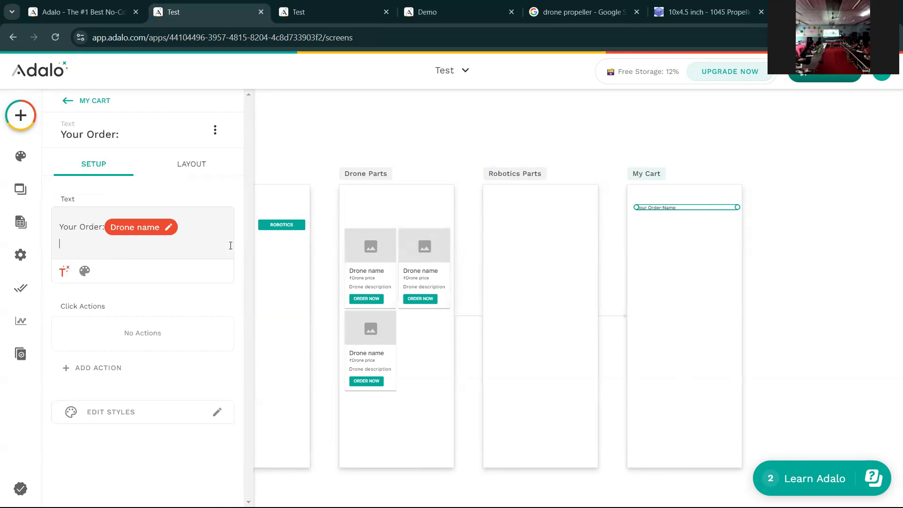
type("Total:")
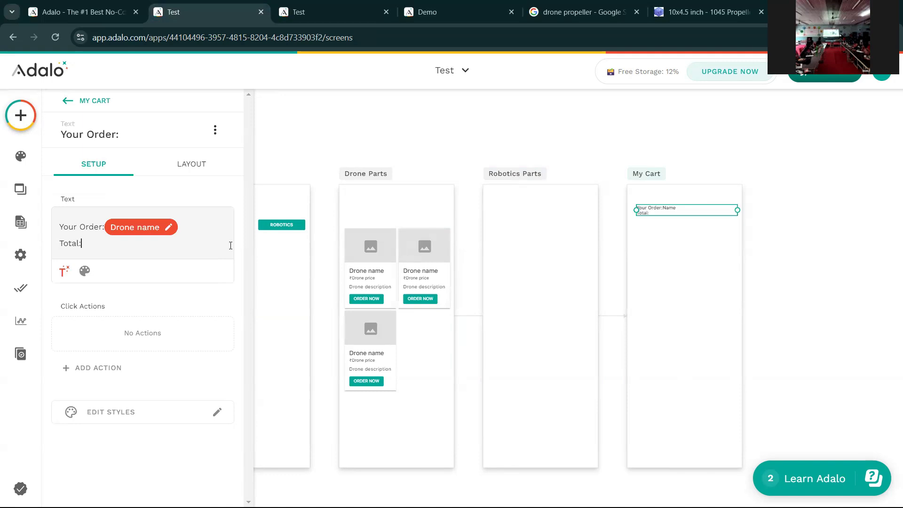
left_click(64, 271)
mouse_move(119, 306)
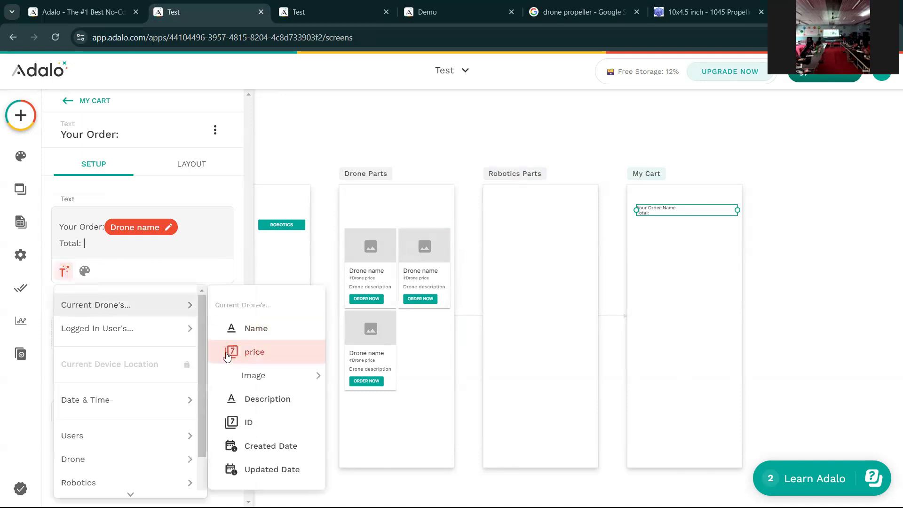
left_click(227, 356)
left_click(695, 258)
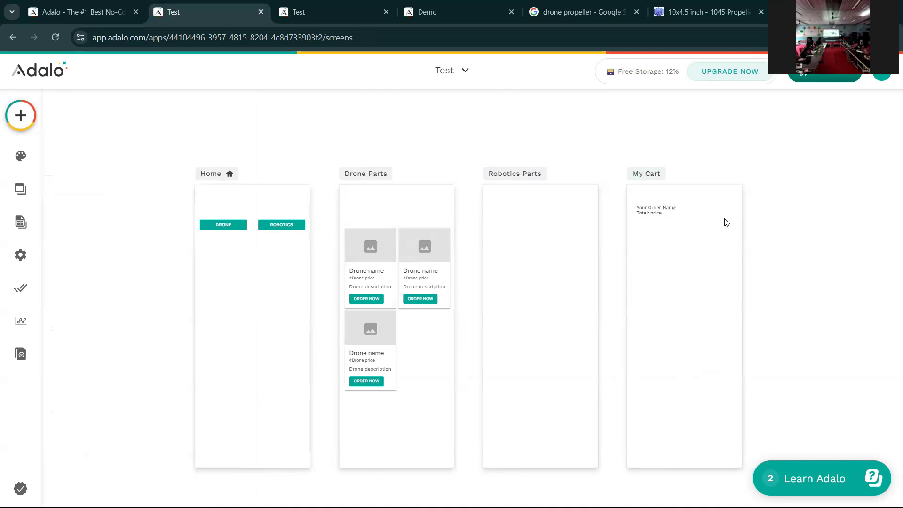
left_click(21, 116)
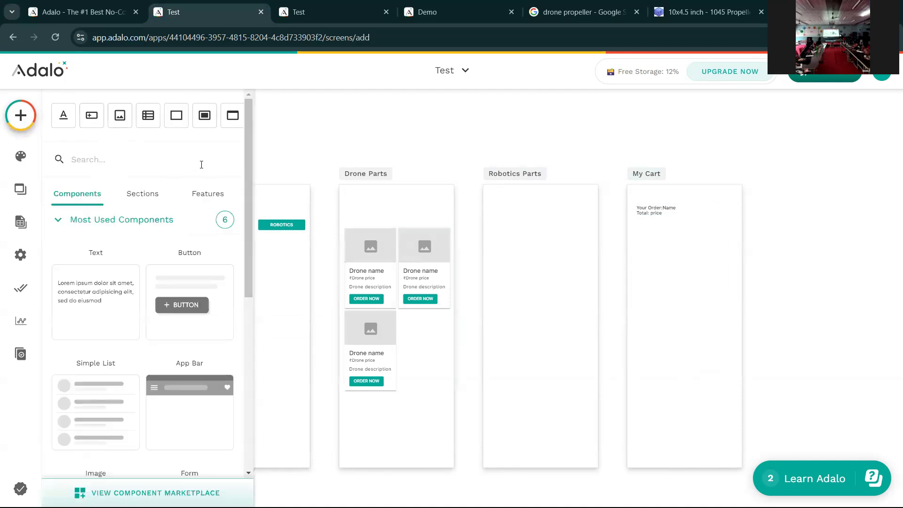
left_click_drag(120, 119, 682, 257)
left_click_drag(626, 287, 712, 217)
left_click(120, 226)
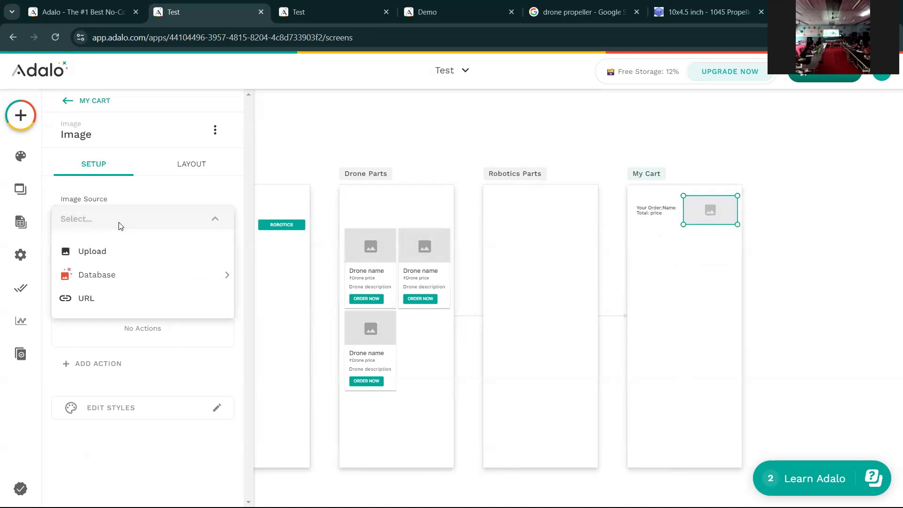
mouse_move(206, 274)
mouse_move(272, 277)
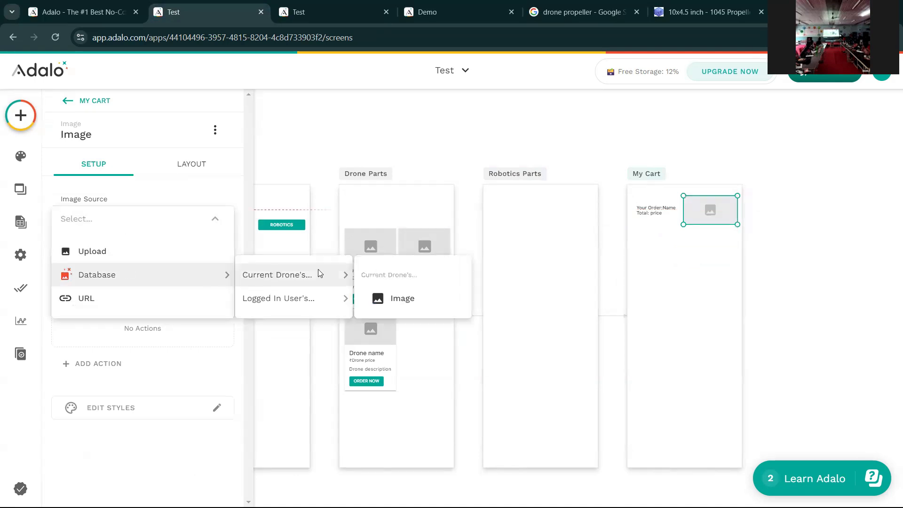
left_click(384, 299)
left_click(658, 261)
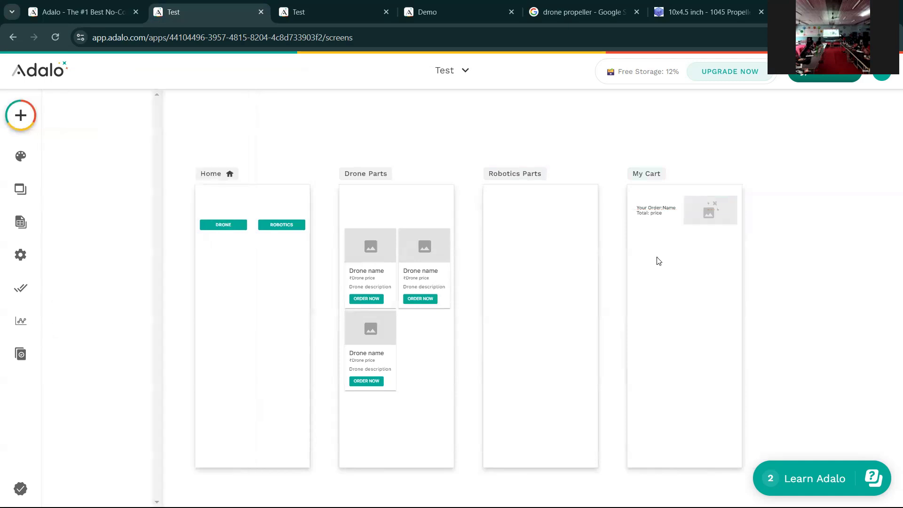
scroll(778, 270, "up", 5)
scroll(705, 254, "up", 1)
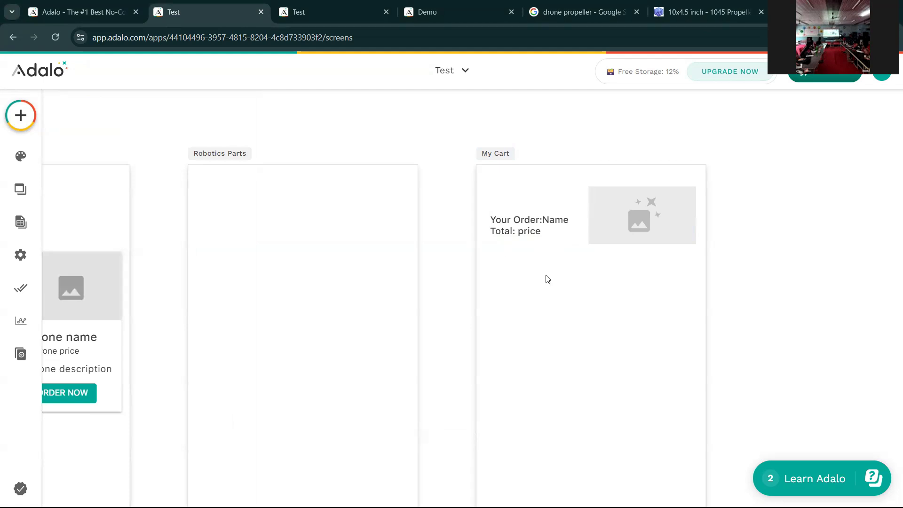
scroll(548, 273, "down", 1)
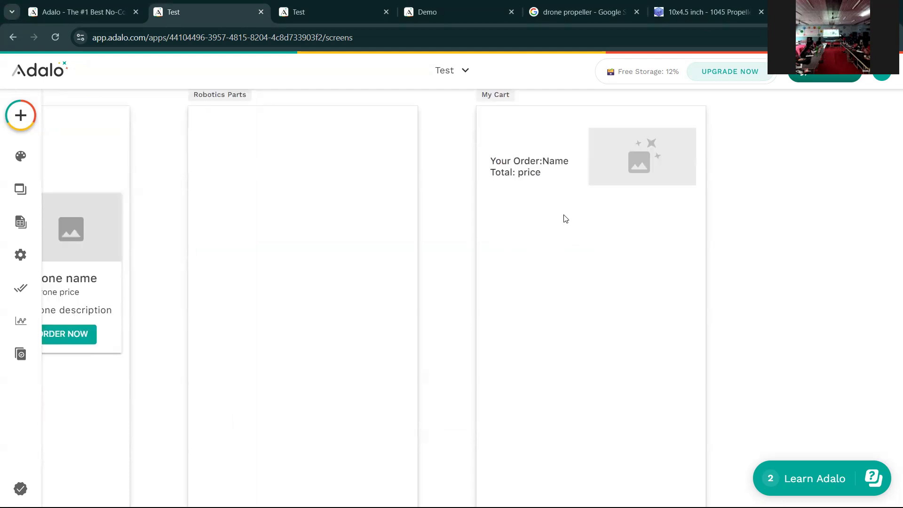
scroll(541, 245, "up", 1)
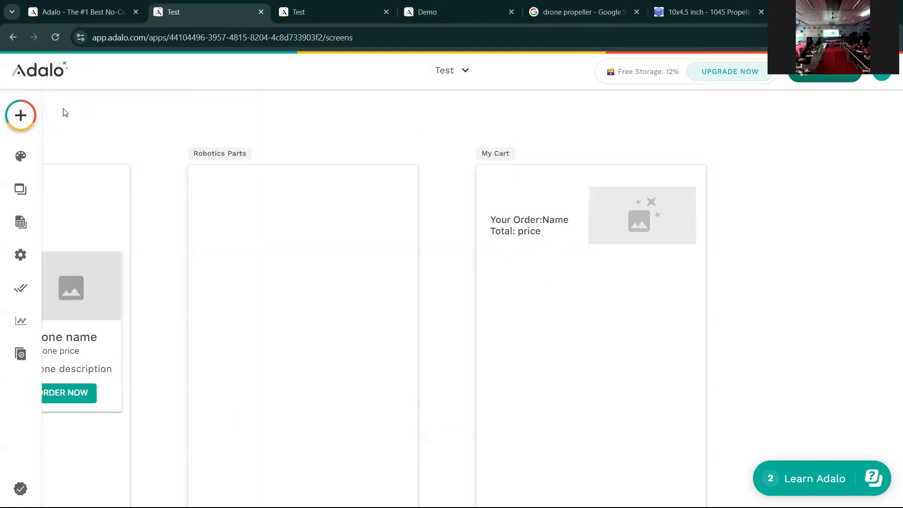
- Place a text element below the order details on My Cart reading 'Your Address'
left_click(21, 116)
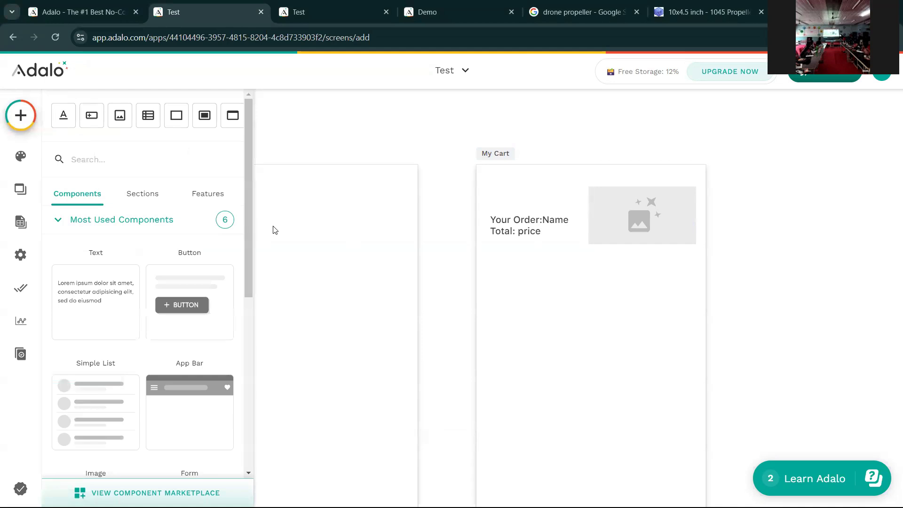
left_click_drag(59, 118, 592, 271)
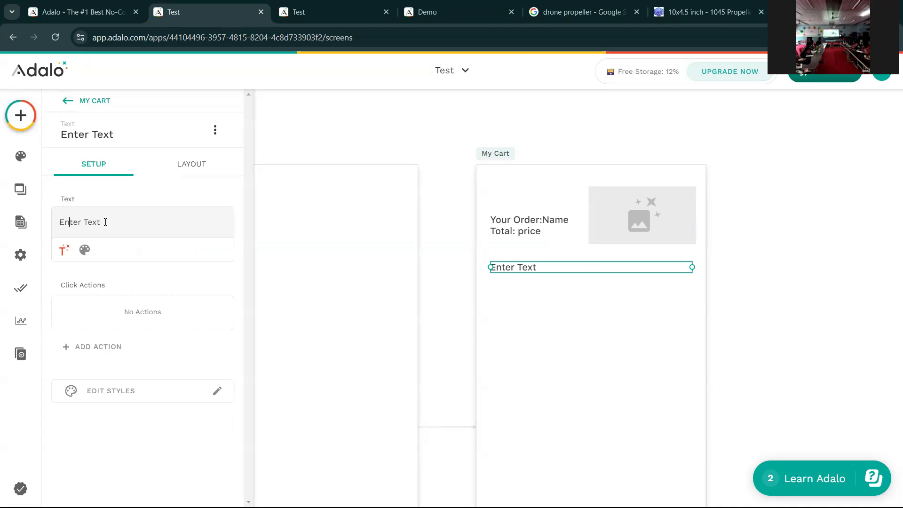
key("BackSpace")
key("BackSpace")
key("BackSpace")
key("BackSpace")
key("BackSpace")
key("BackSpace")
key("BackSpace")
key("BackSpace")
key("BackSpace")
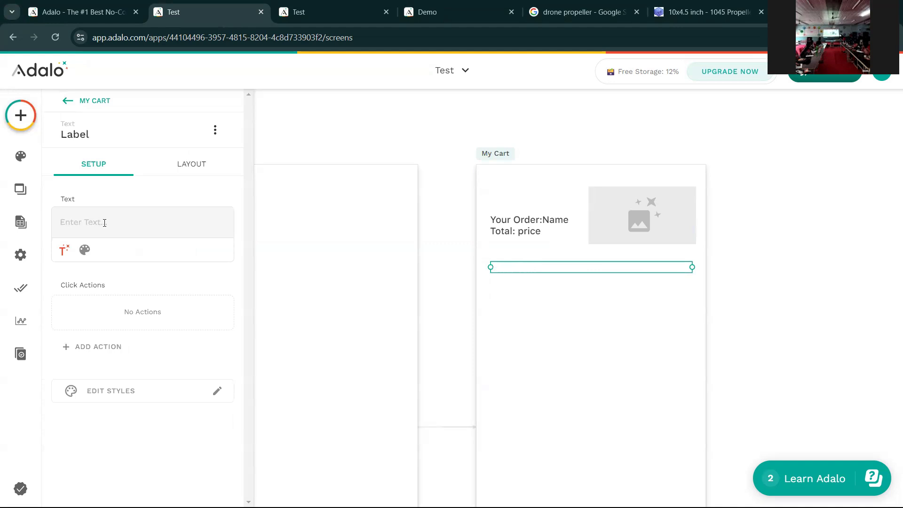
type("Your Addre")
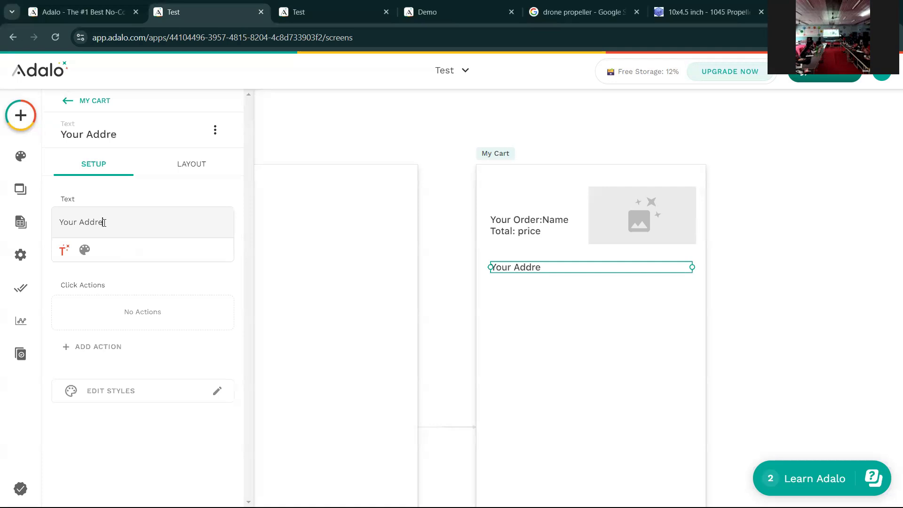
type("dd")
key("BackSpace")
key("BackSpace")
type("ss")
left_click(547, 293)
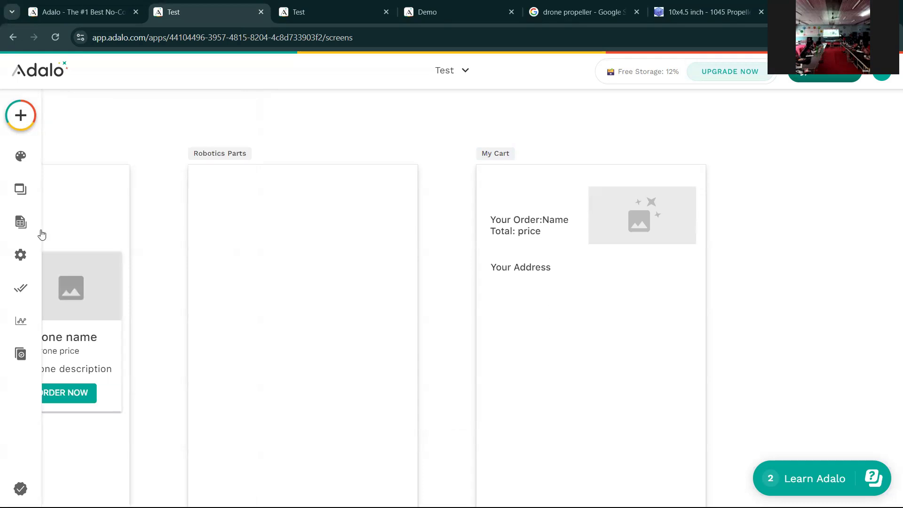
- Place a Text Input under Your Address with the placeholder 'Street Name'
left_click(20, 130)
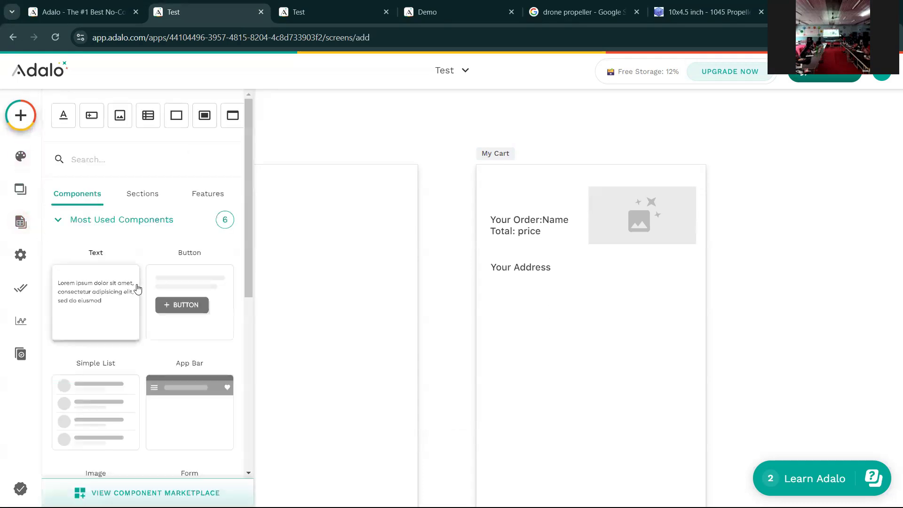
scroll(136, 289, "down", 6)
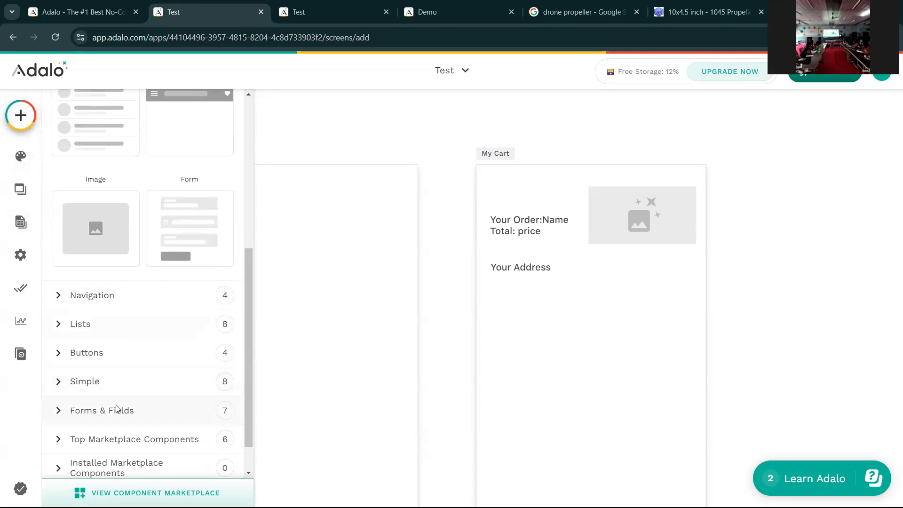
left_click(146, 398)
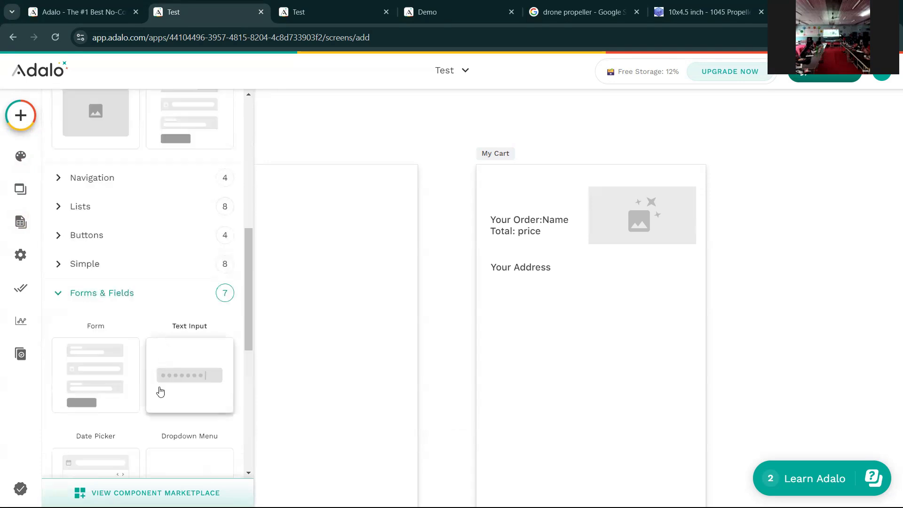
left_click_drag(175, 375, 591, 303)
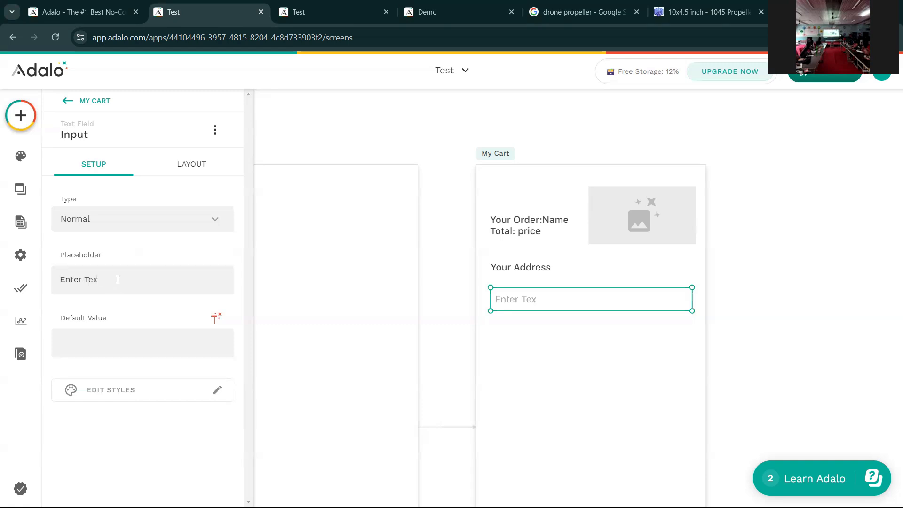
key("BackSpace")
key("BackSpace")
key("BackSpace")
key("BackSpace")
key("BackSpace")
key("BackSpace")
key("BackSpace")
key("BackSpace")
key("BackSpace")
type("Street Name")
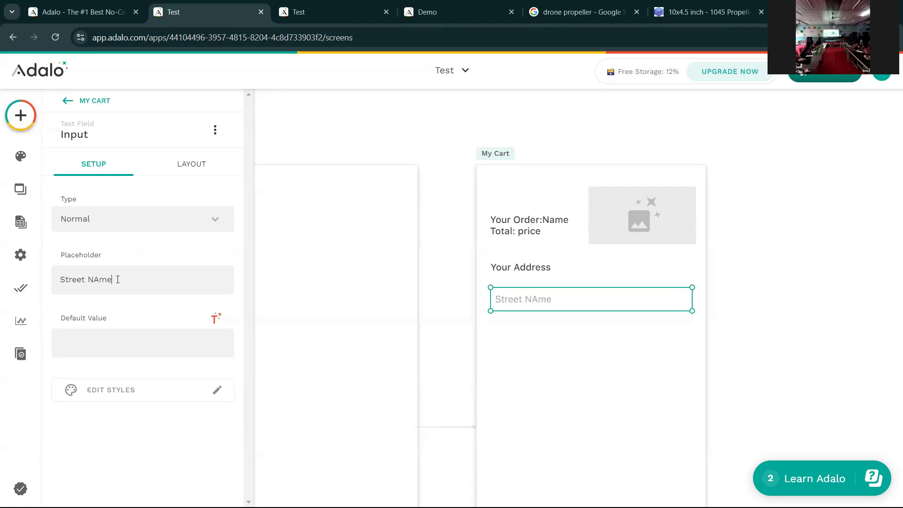
key("BackSpace")
key("BackSpace")
key("BackSpace")
type("ame")
left_click(539, 327)
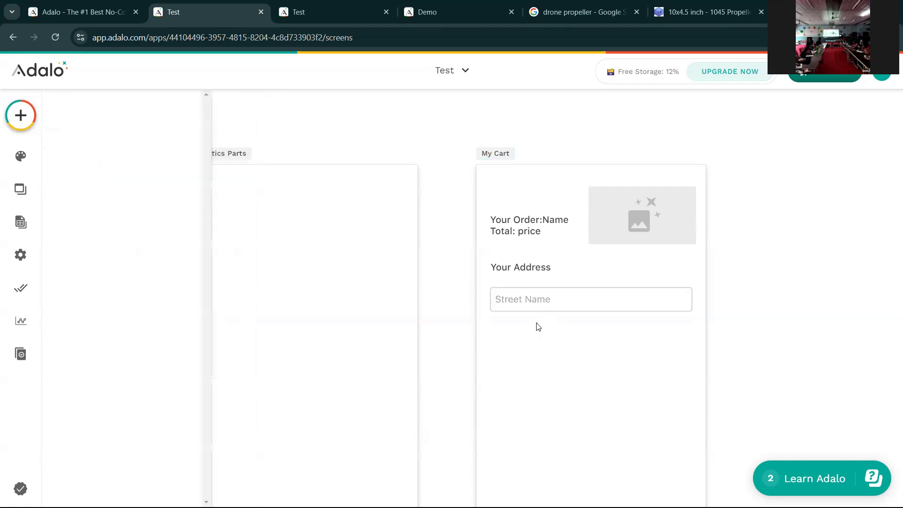
- Duplicate the Street Name field below it with the placeholder 'City'
key("ctrl+v")
left_click_drag(528, 304, 525, 336)
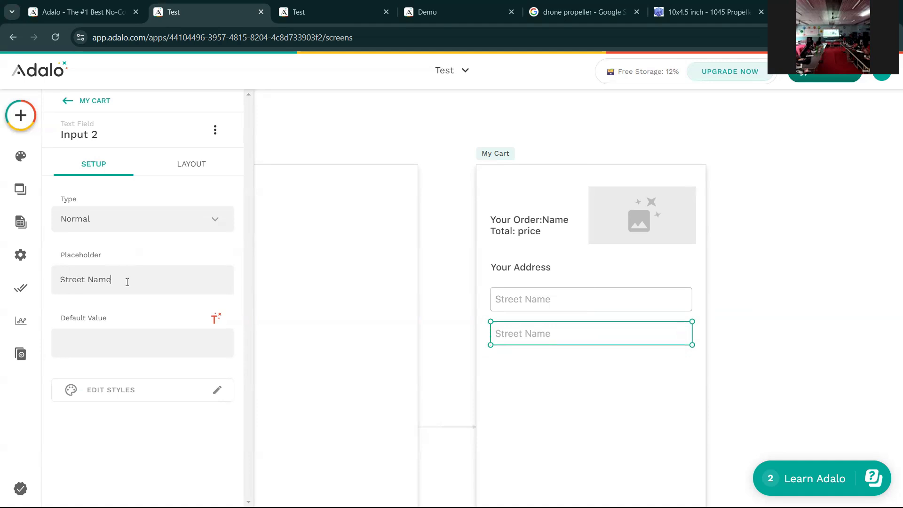
key("BackSpace")
key("BackSpace")
key("BackSpace")
key("BackSpace")
key("BackSpace")
key("BackSpace")
key("BackSpace")
key("BackSpace")
key("BackSpace")
key("BackSpace")
key("BackSpace")
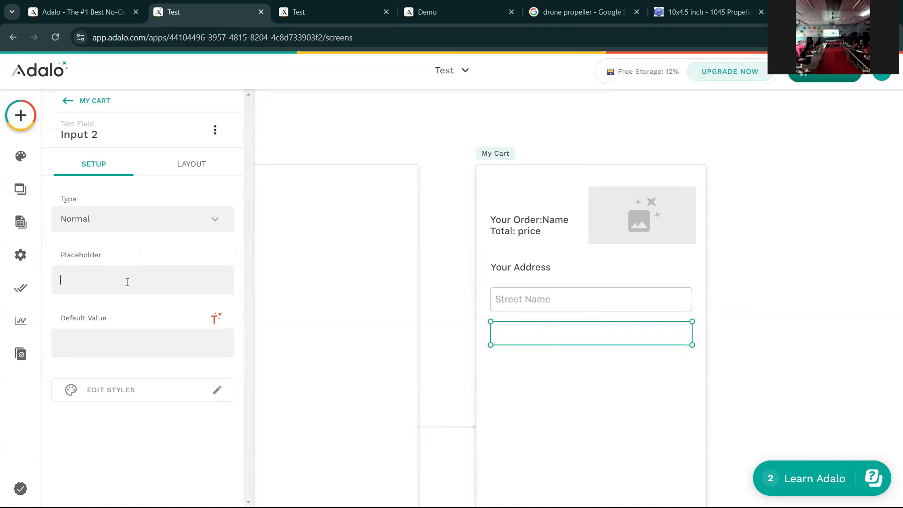
type("City")
- Duplicate the City field below it with the placeholder 'ZipCode'
key("ctrl+d")
left_click_drag(524, 342, 523, 377)
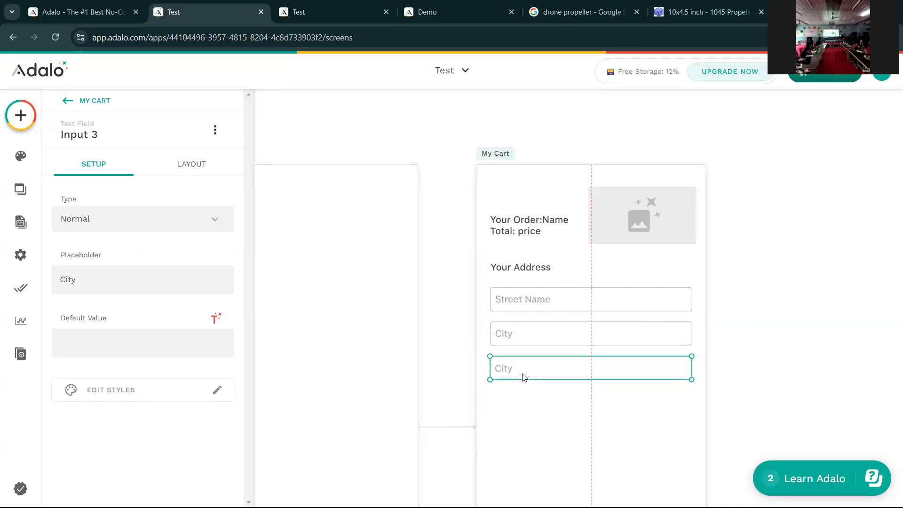
left_click(89, 277)
key("BackSpace")
key("BackSpace")
key("BackSpace")
key("BackSpace")
type("ZipCode")
left_click(537, 389)
scroll(539, 388, "down", 1)
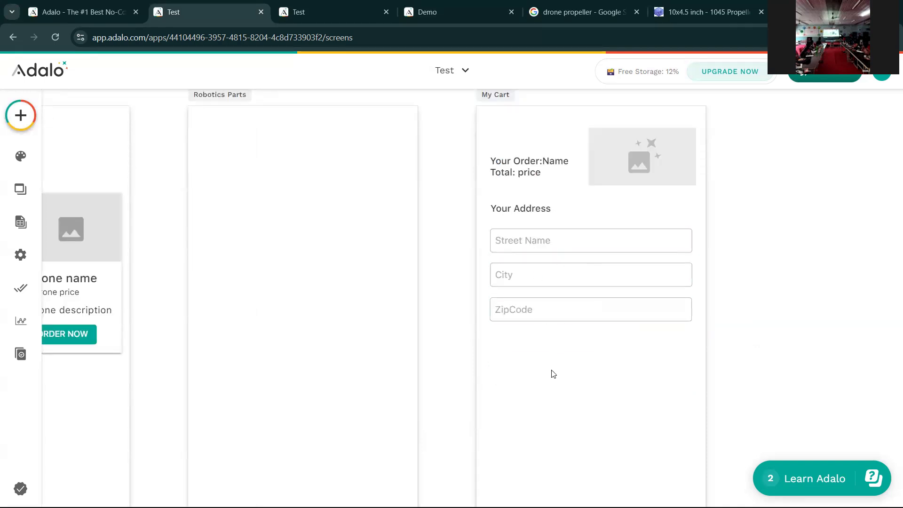
scroll(552, 378, "up", 1)
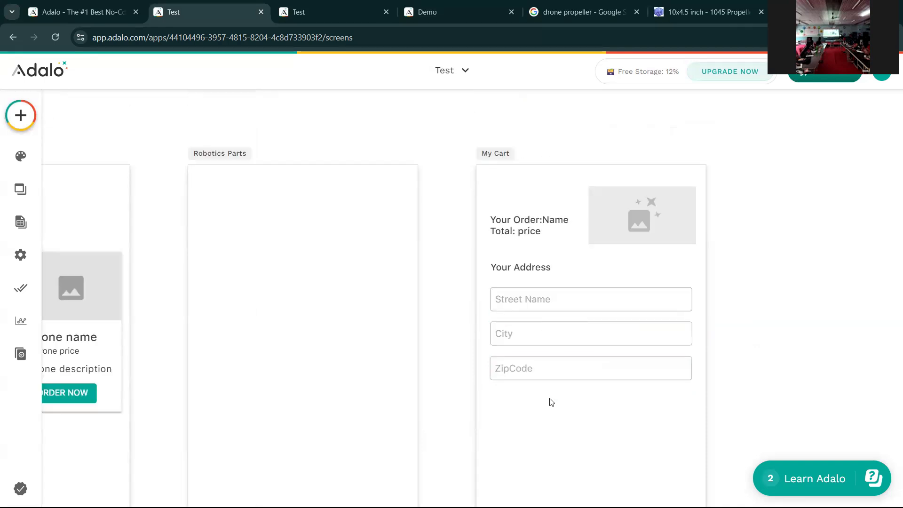
- Add an icon-free 'Submit' button below the address fields, then switch to the preview
left_click(21, 116)
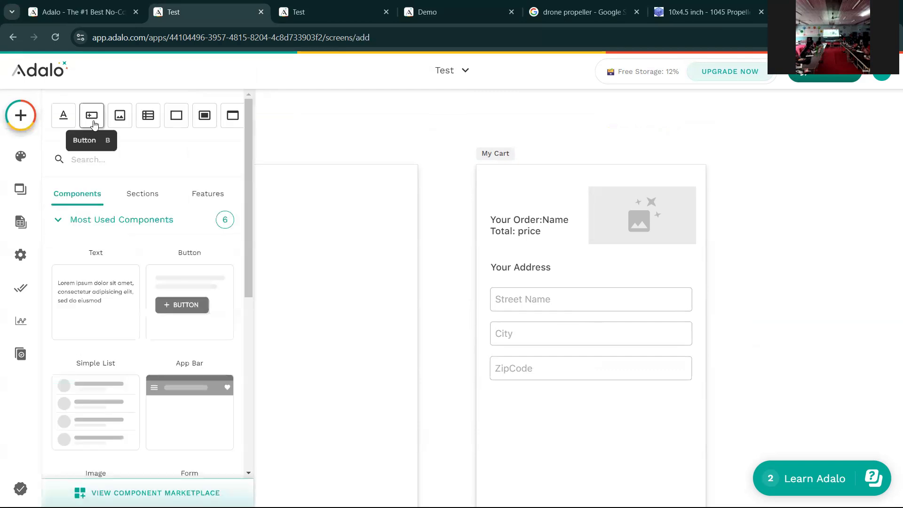
left_click_drag(91, 116, 592, 438)
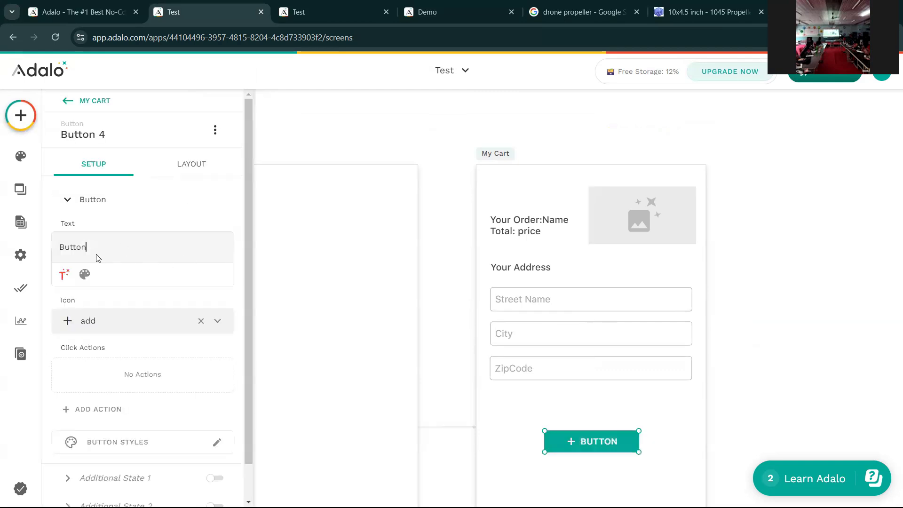
key("BackSpace")
key("BackSpace")
key("BackSpace")
key("BackSpace")
key("BackSpace")
key("BackSpace")
type("Submit")
left_click(201, 321)
left_click(513, 392)
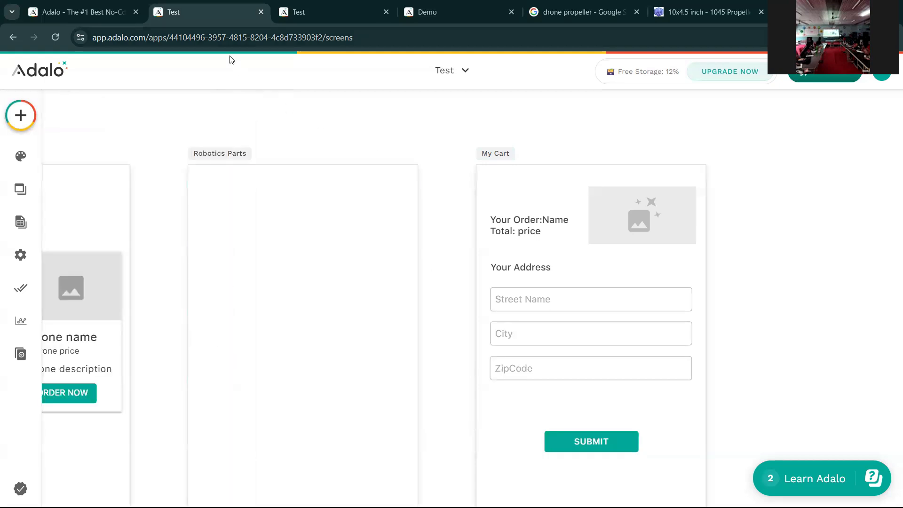
key("ctrl+Tab")
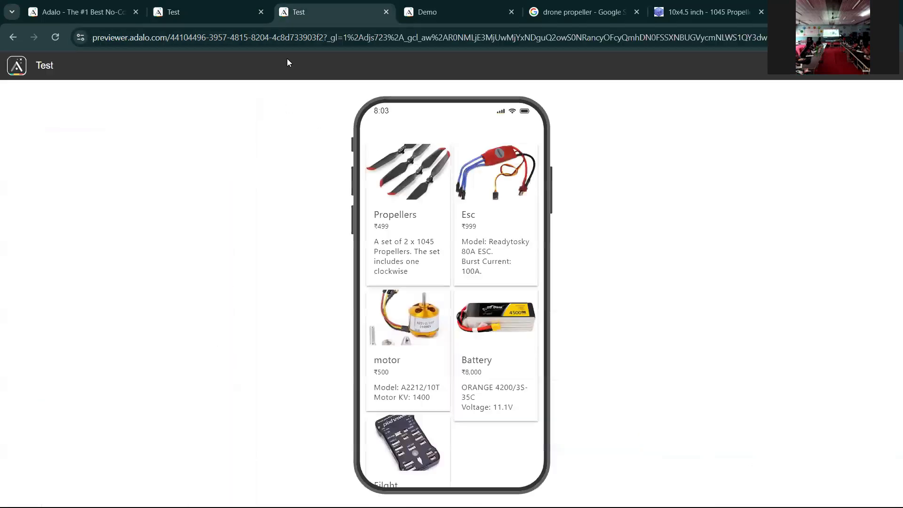
- Reload the preview, order Propellers under DRONE to check the cart shows Total 499, then return to the editor
left_click(55, 39)
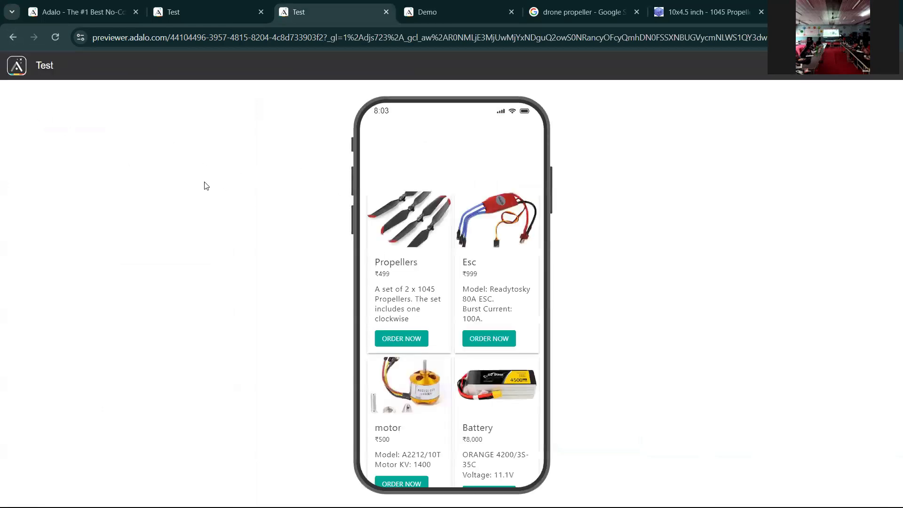
left_click(13, 41)
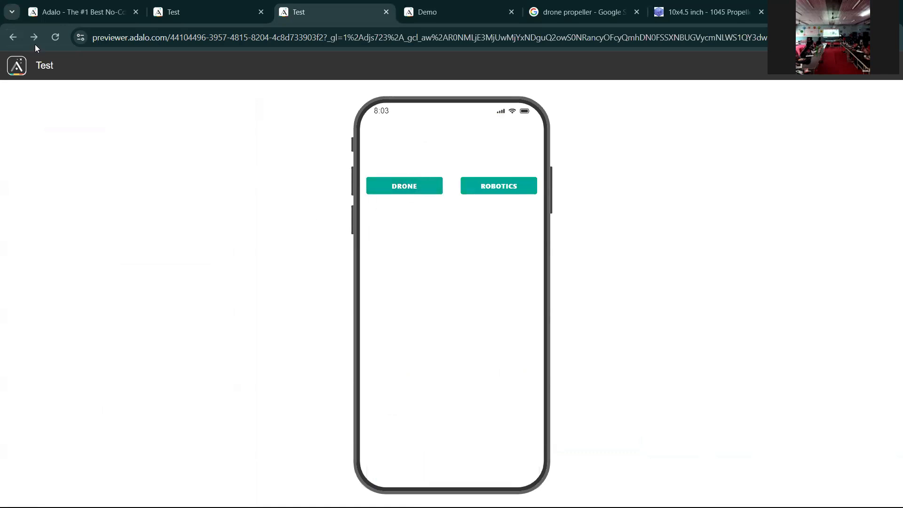
left_click(415, 192)
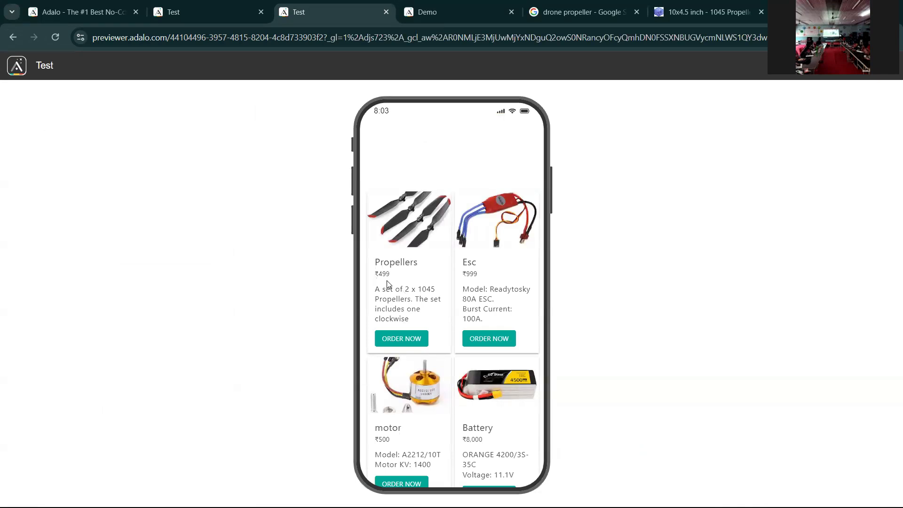
left_click(398, 339)
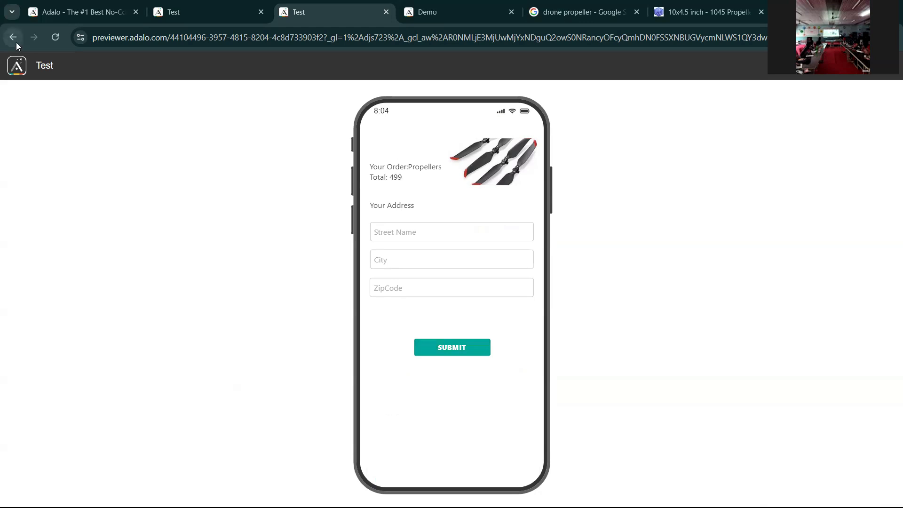
left_click(68, 40)
left_click(191, 11)
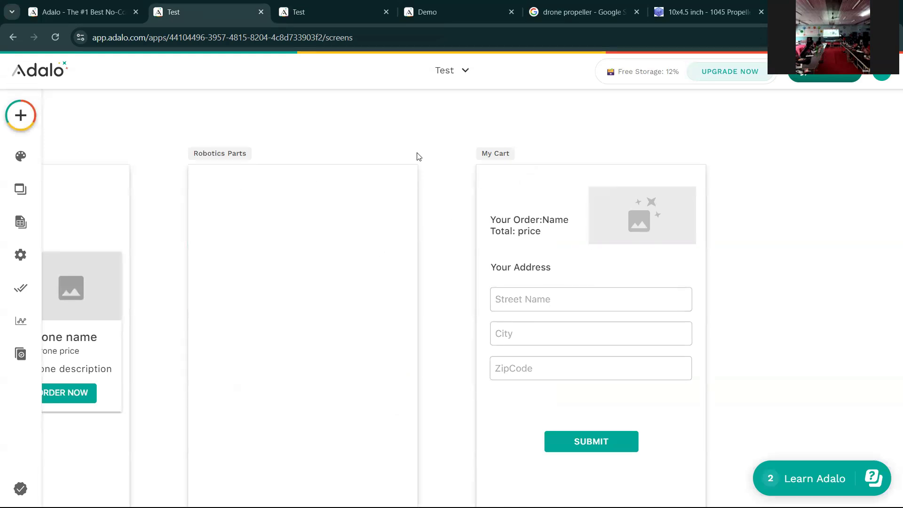
scroll(418, 155, "left", 5)
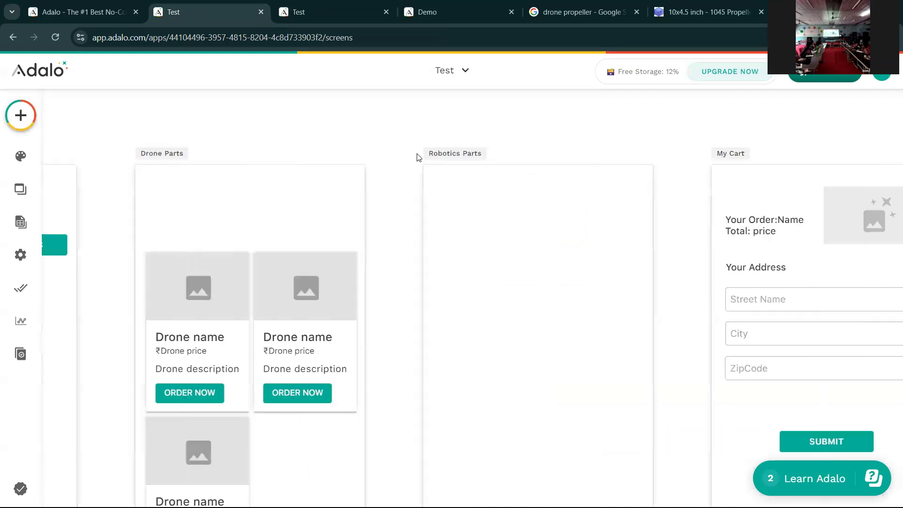
scroll(413, 212, "down", 1)
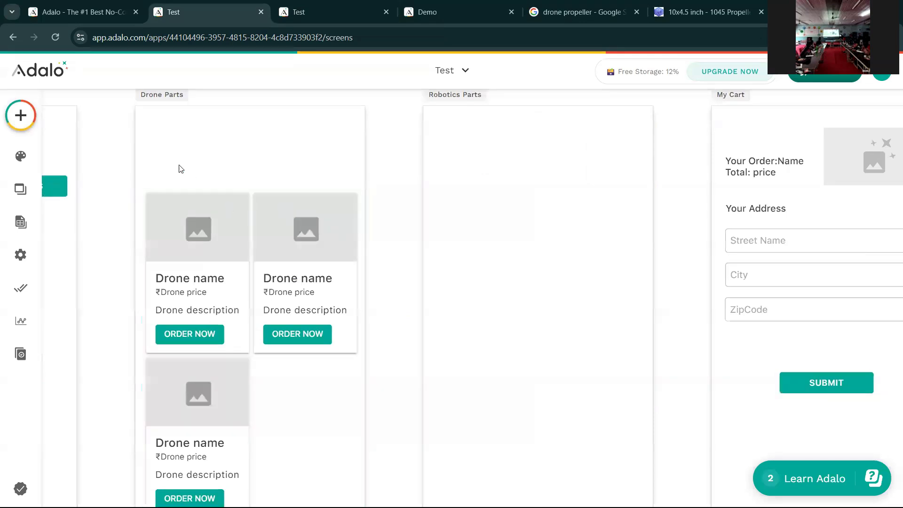